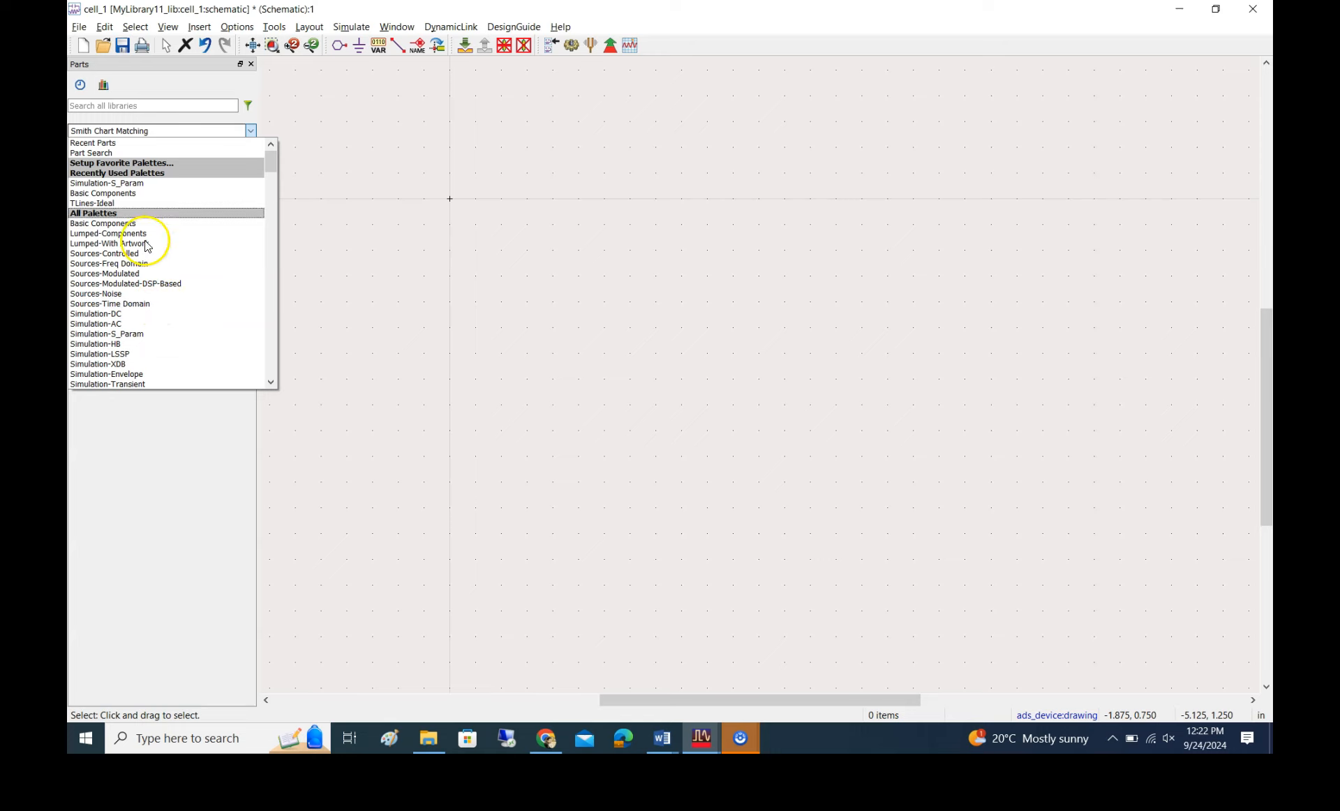
# Place two Term components from the Simulation-S_Param palette side by side in the schematic, leaving a wide gap between them
pyautogui.click(97, 203)
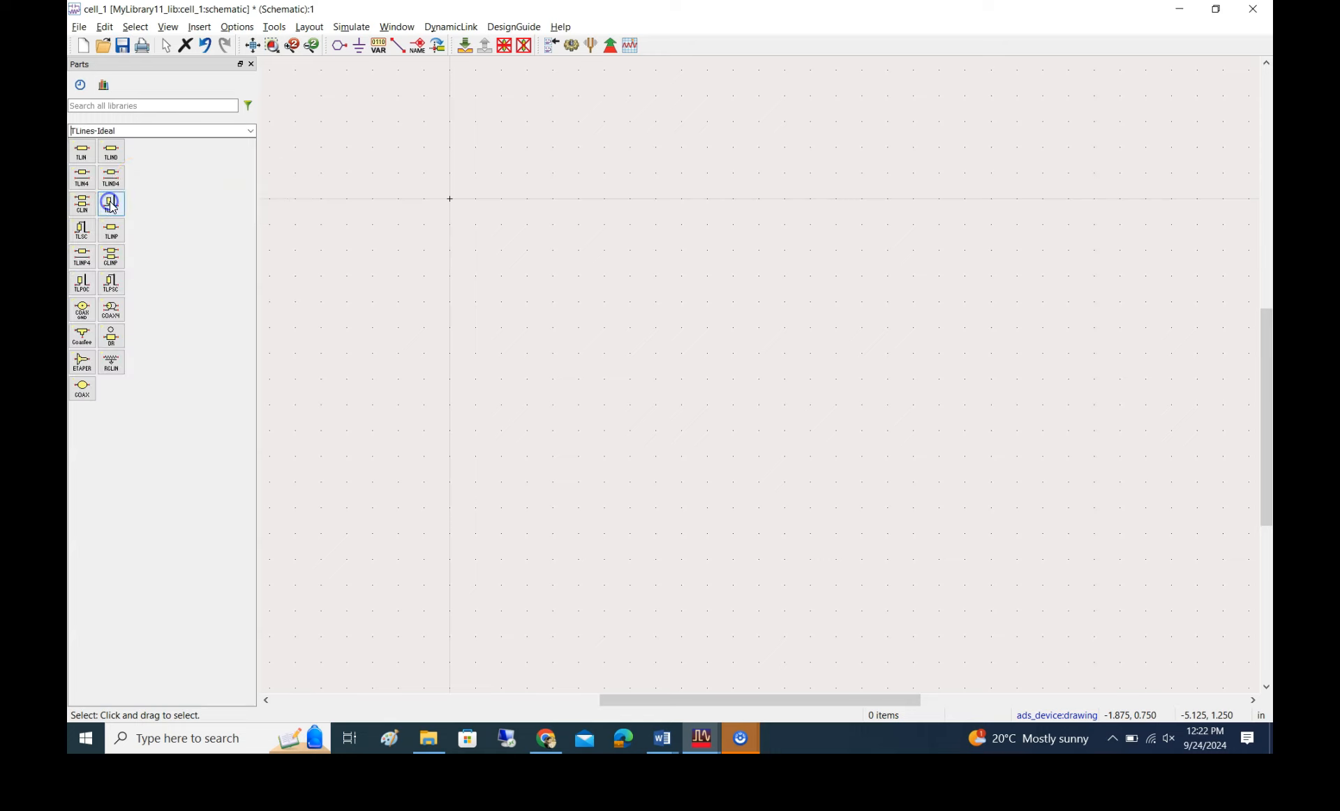
pyautogui.click(251, 132)
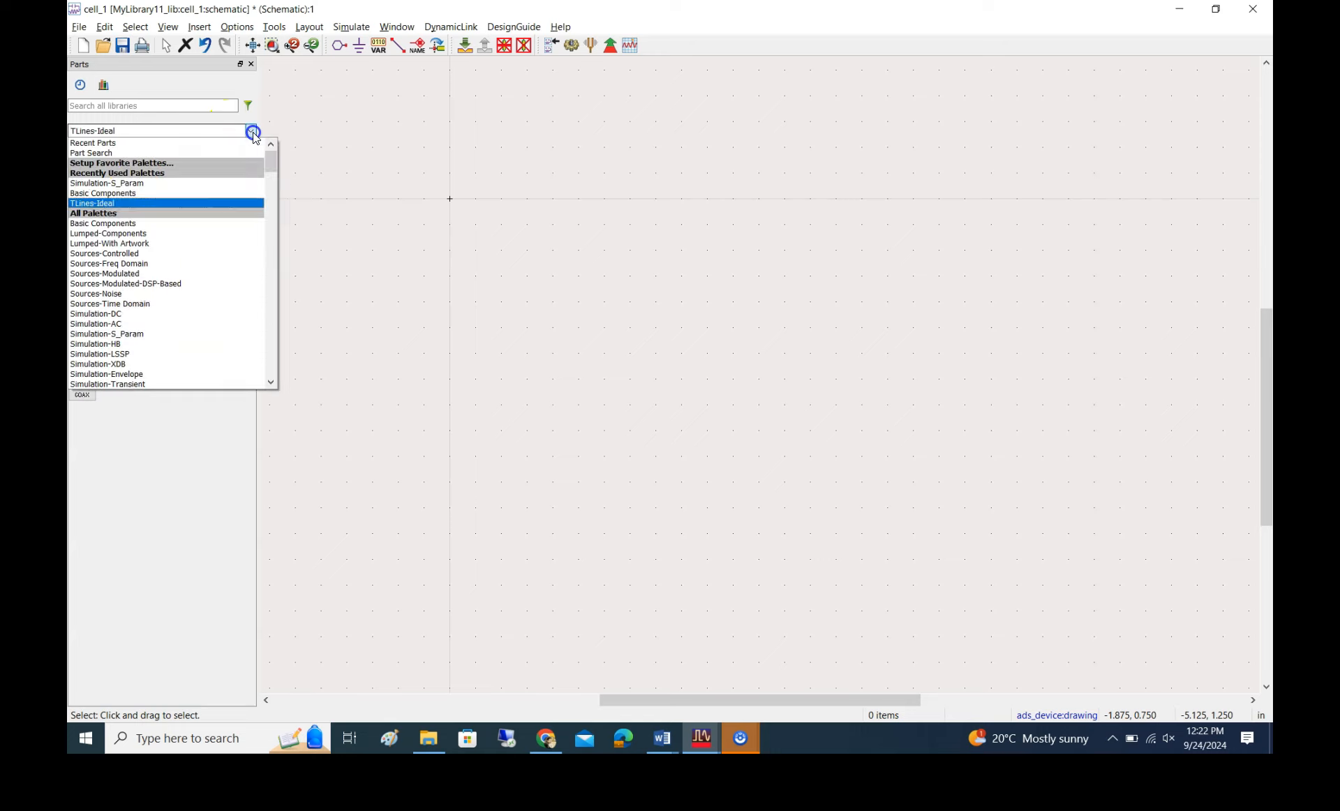
pyautogui.click(141, 185)
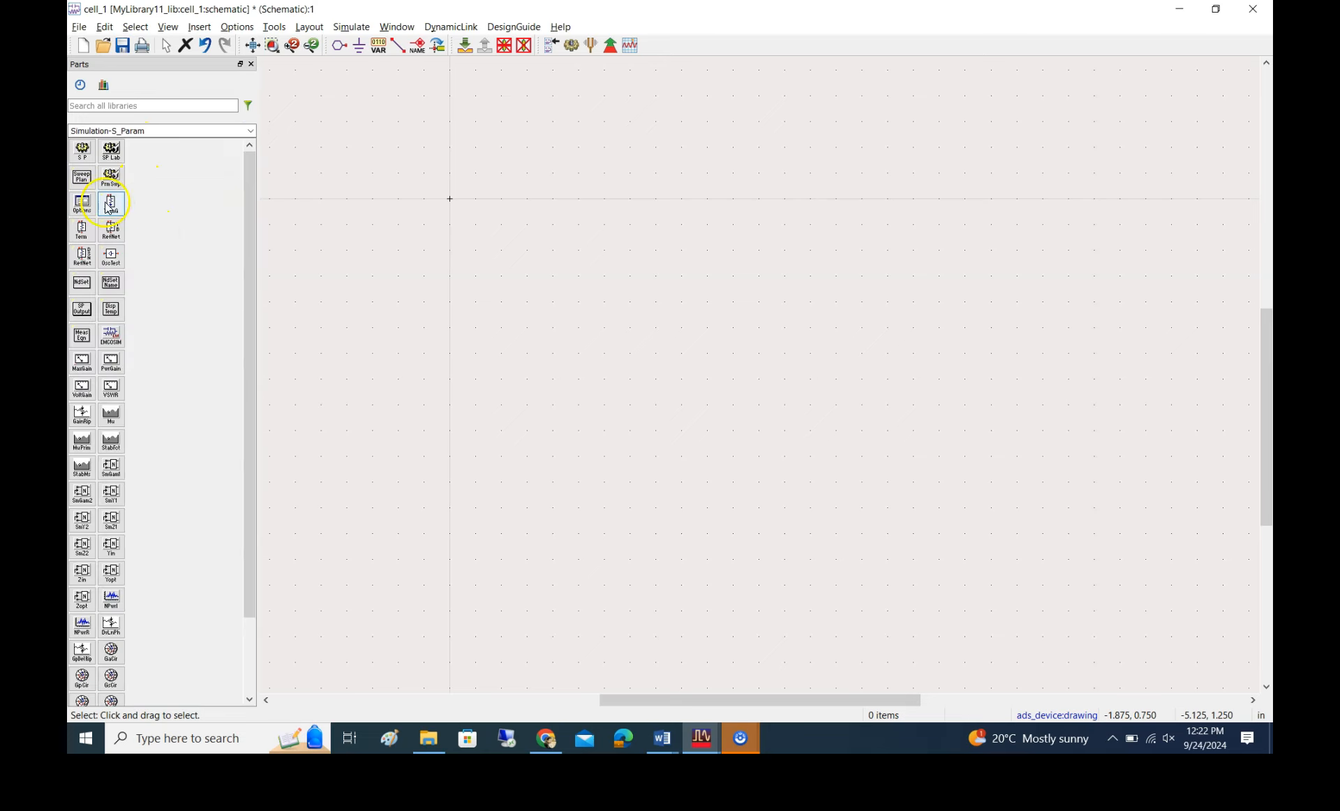
pyautogui.click(82, 230)
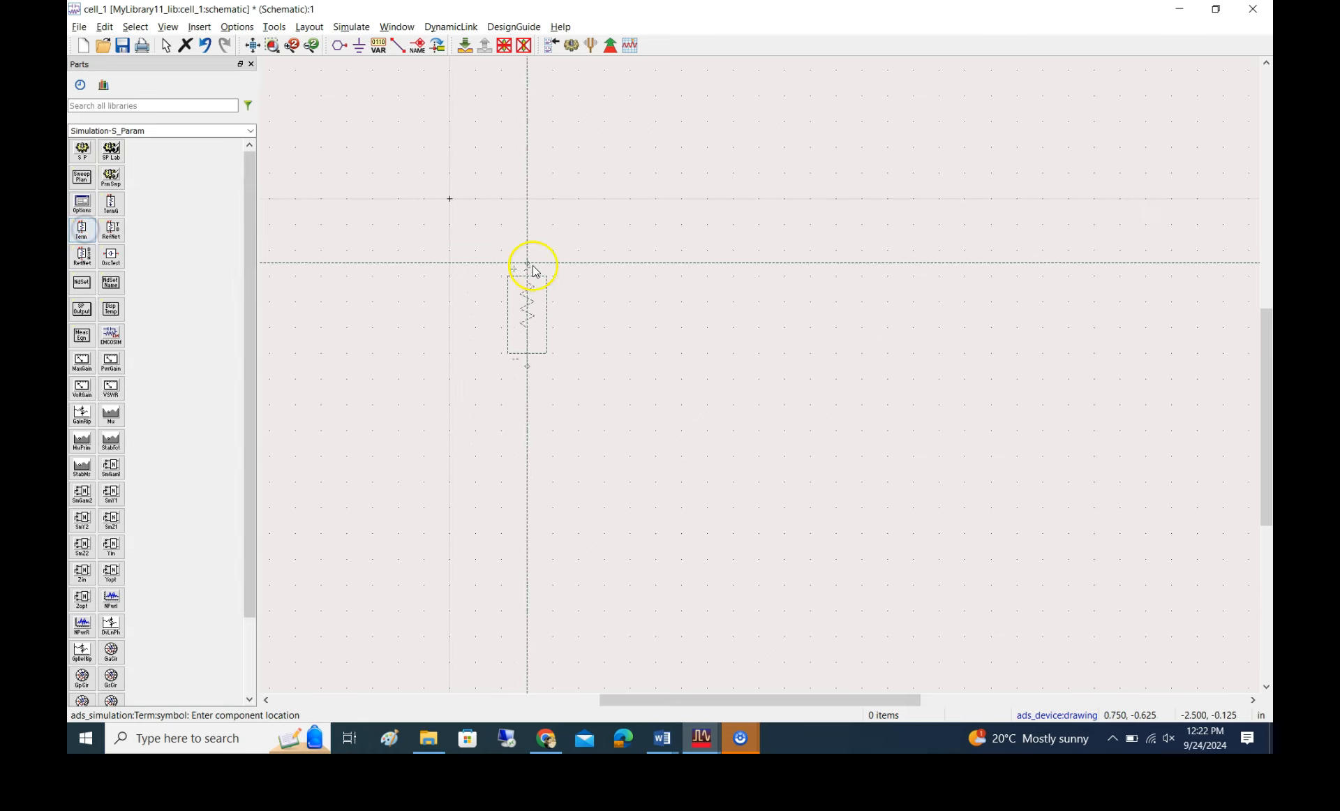
pyautogui.click(565, 318)
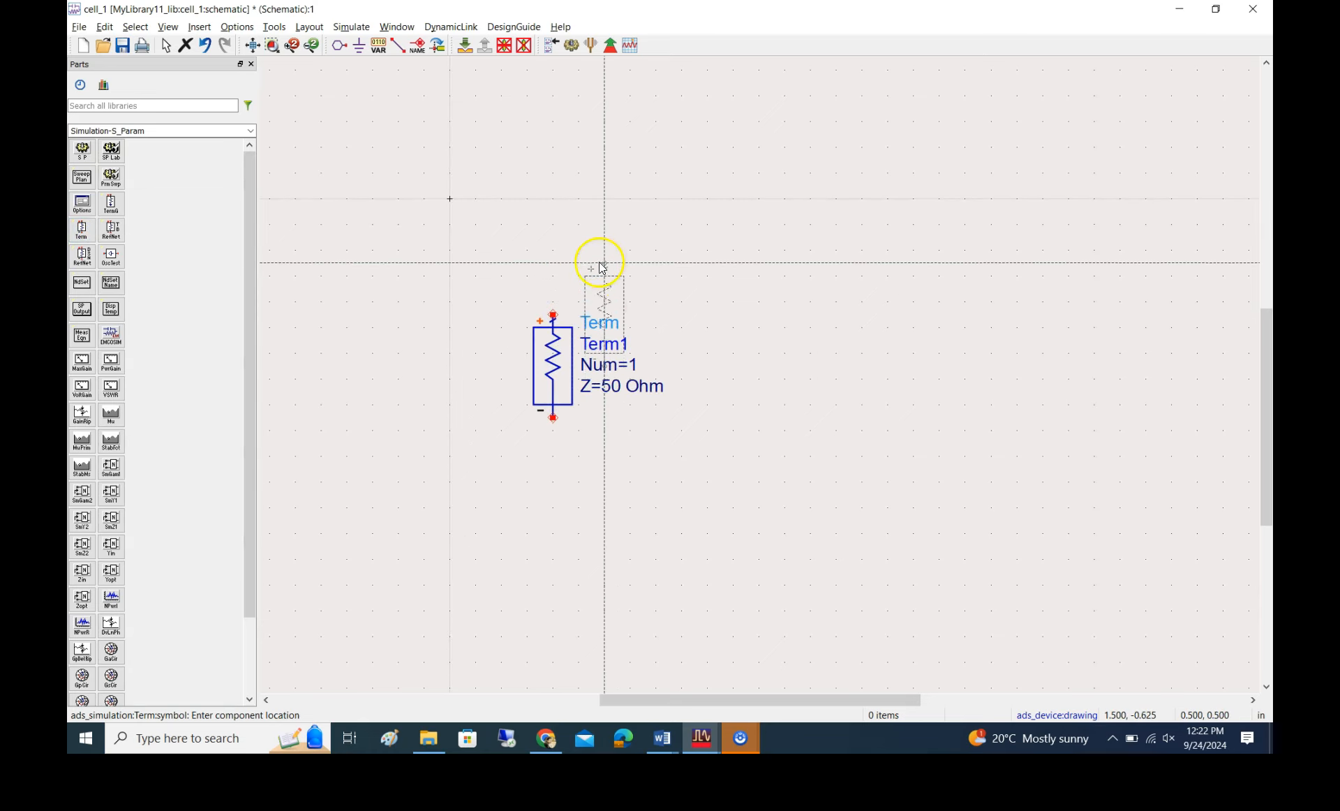
pyautogui.click(963, 317)
pyautogui.press('Escape')
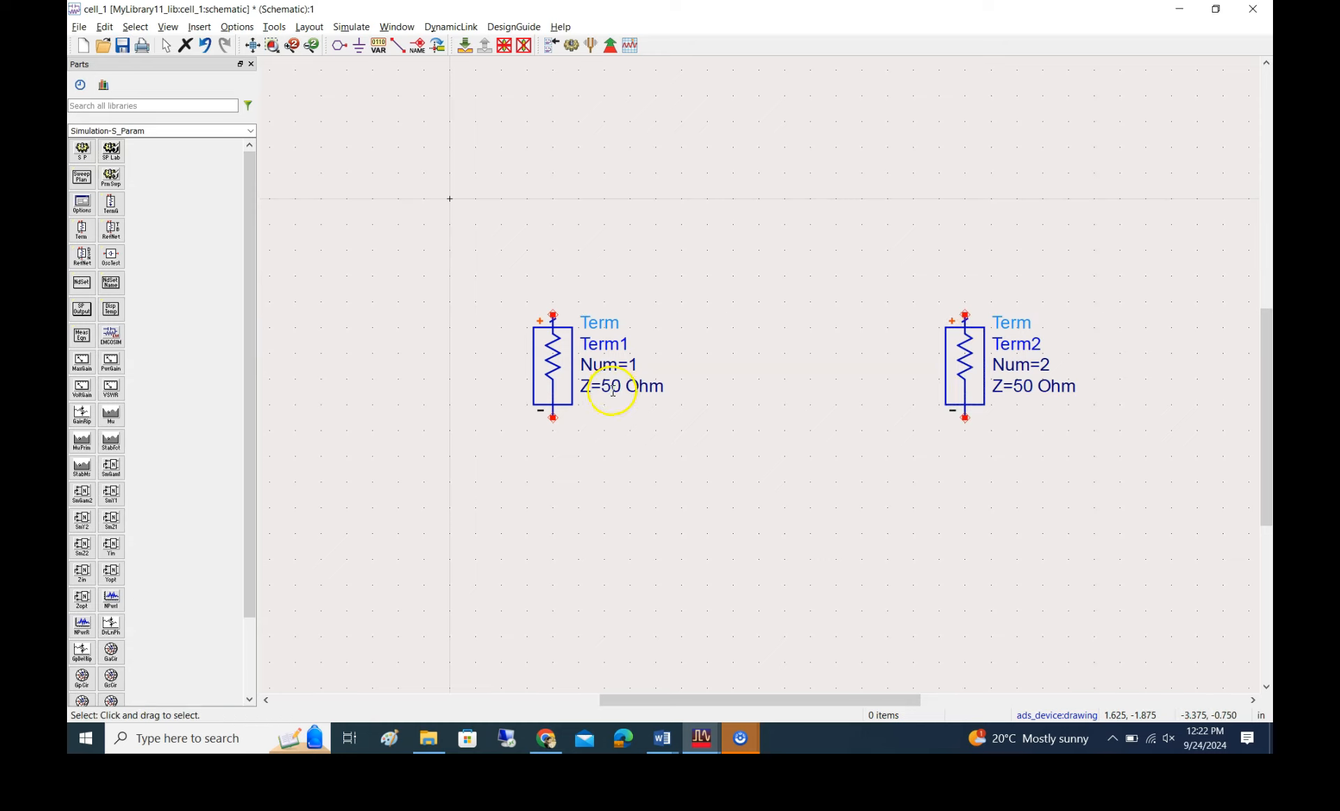
# Set the impedance of Term2 to 150+j*60 Ohm
pyautogui.doubleClick(1024, 386)
pyautogui.write('150+')
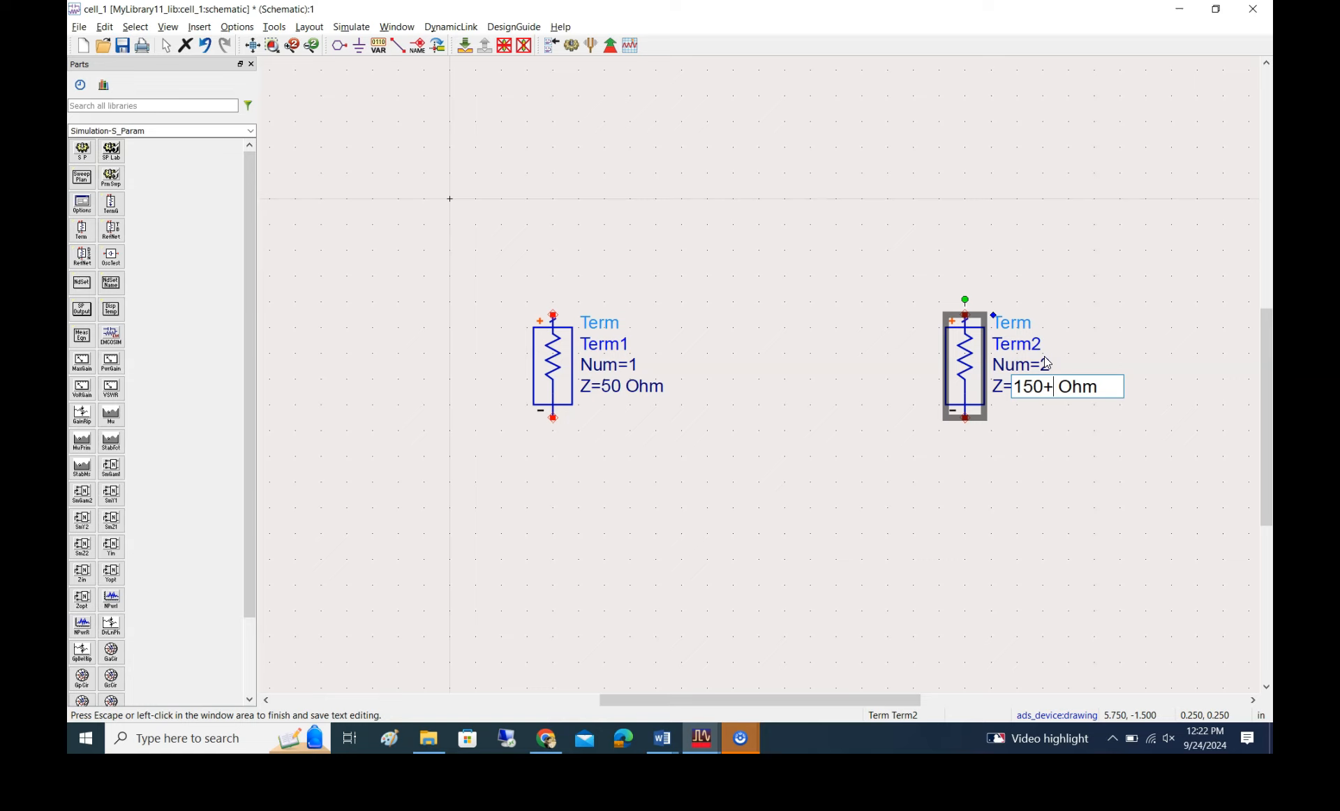
pyautogui.write('j*60')
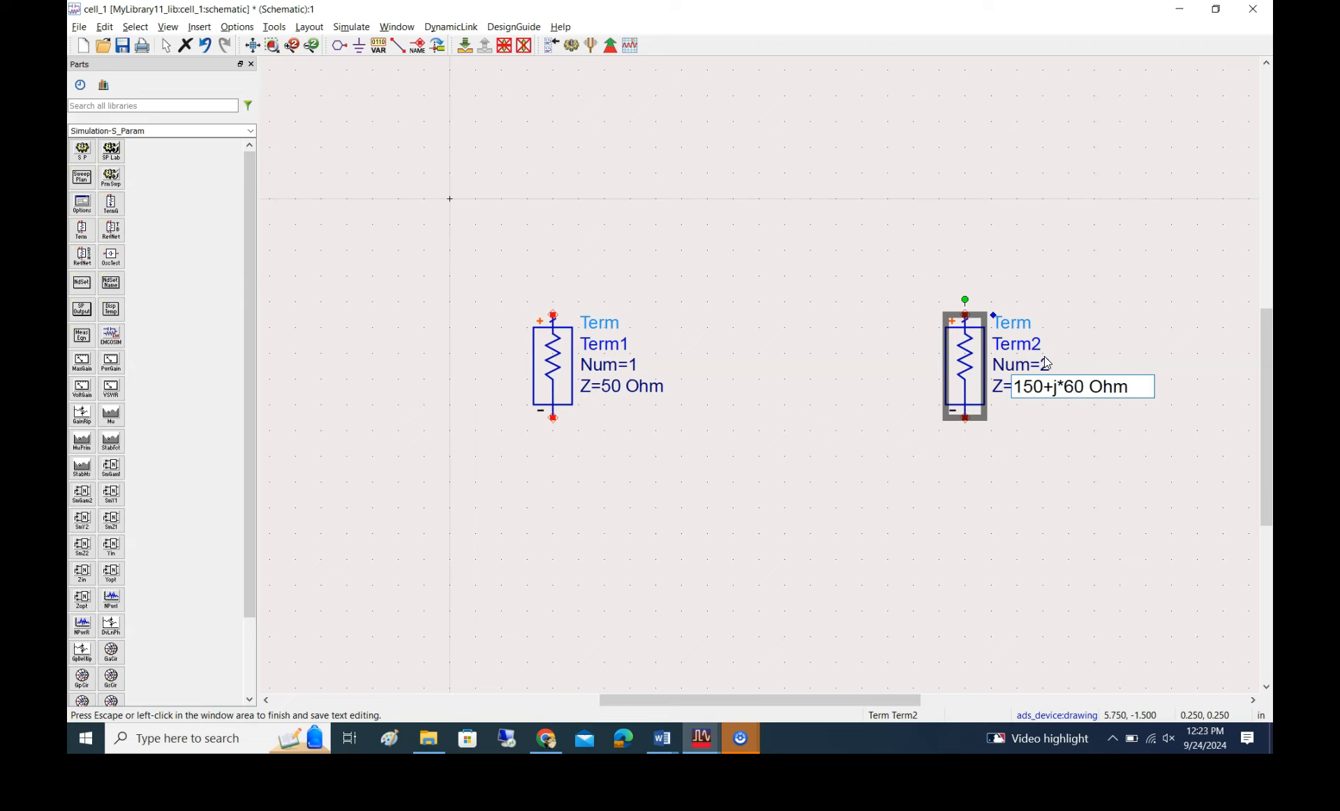
pyautogui.click(904, 552)
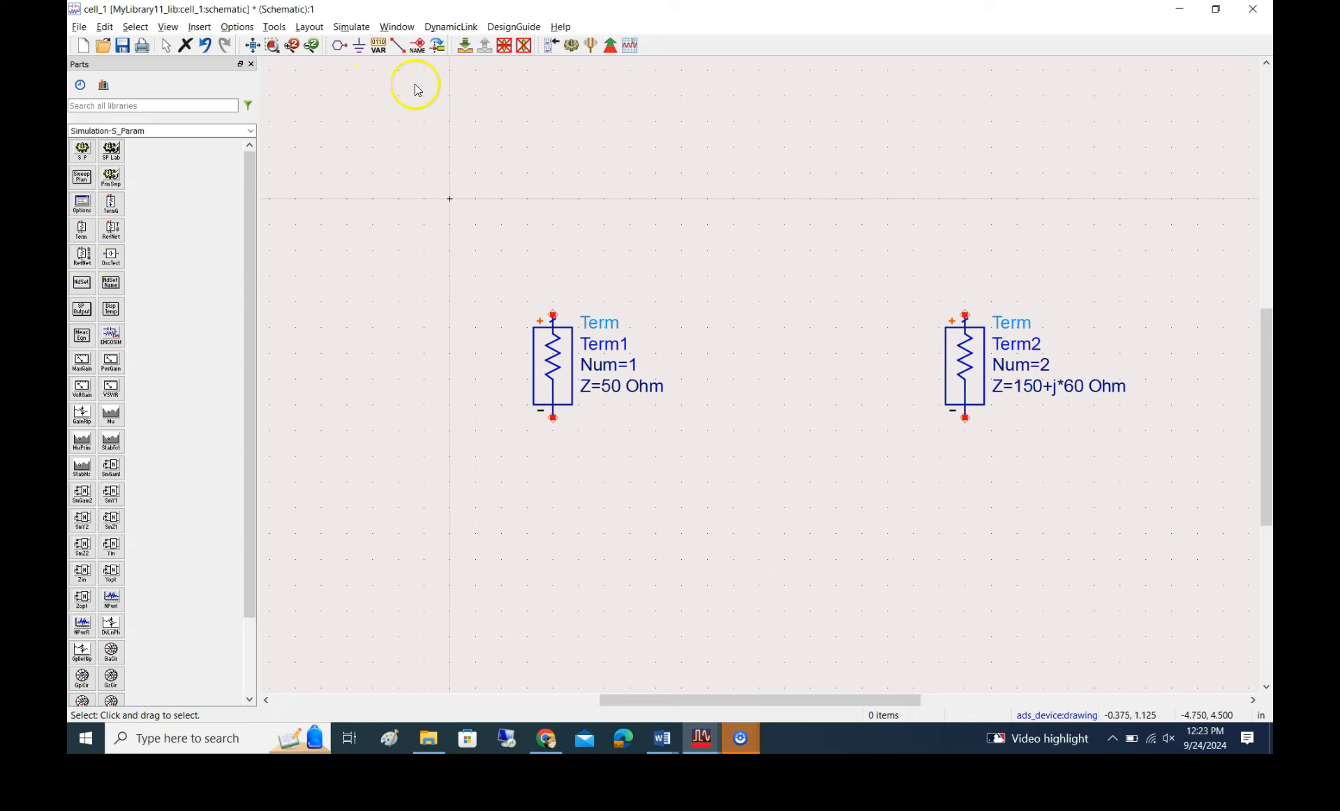
# Add pin P1 to the upper left of Term1 and pin P2 to the upper right of Term2
pyautogui.click(340, 47)
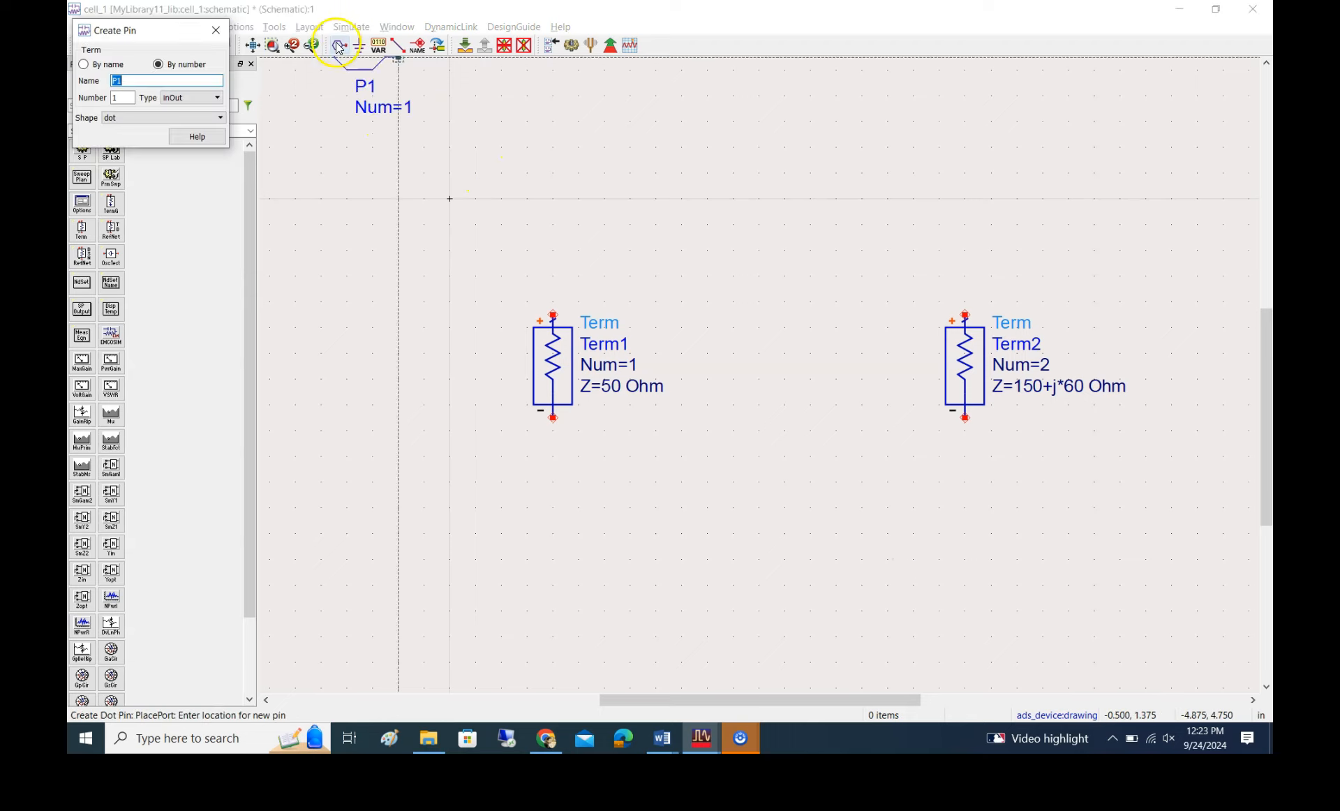
pyautogui.click(464, 266)
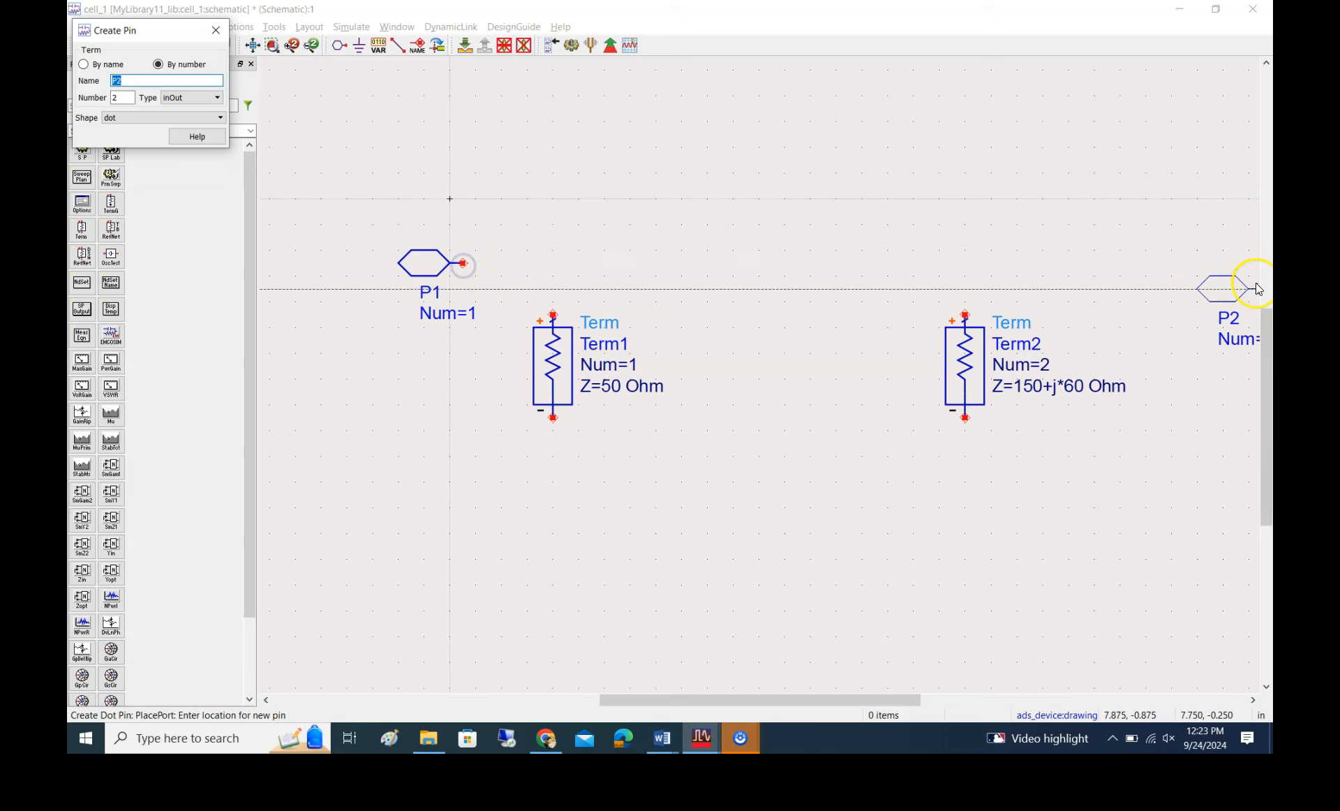
pyautogui.click(1121, 252)
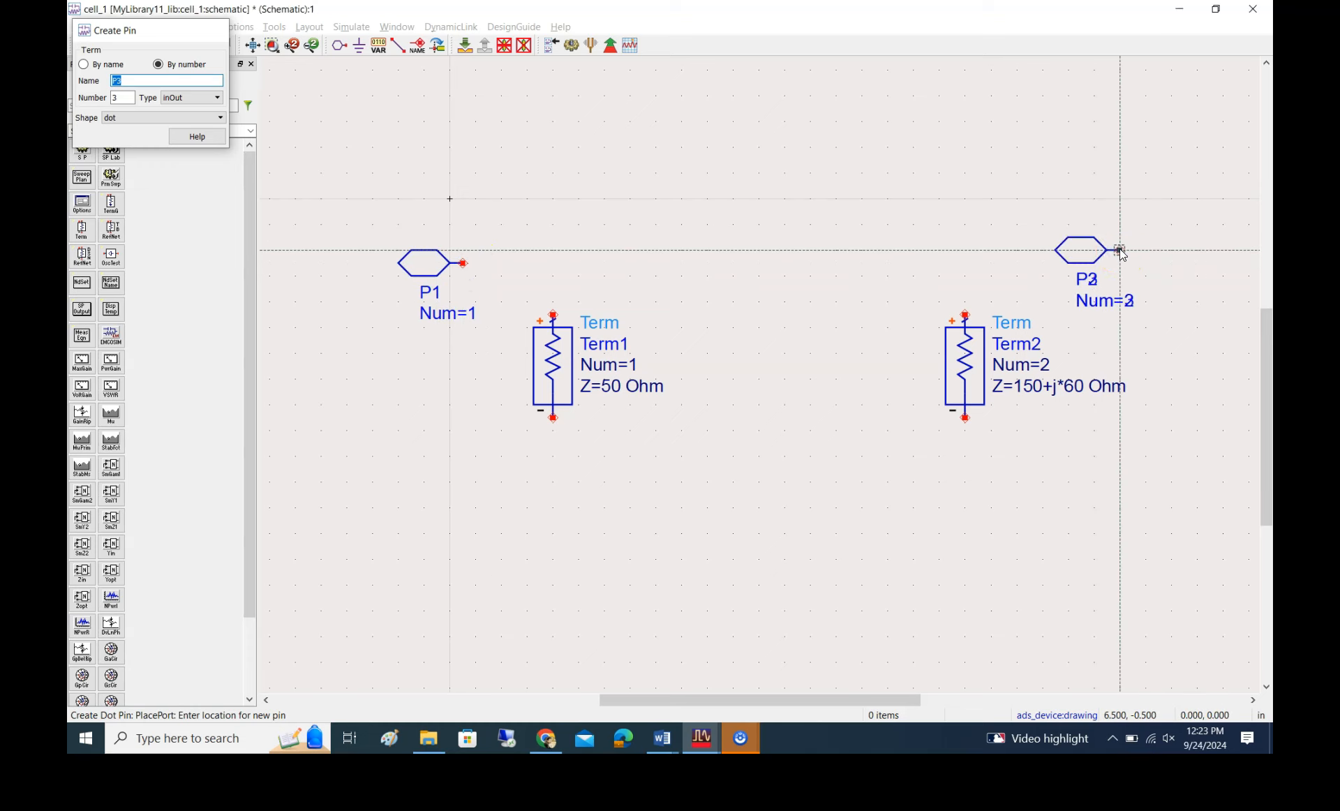
pyautogui.press('Escape')
# Rotate pin P2 by 180 degrees so its connection faces Term2, and shift it slightly toward the terminal
pyautogui.click(1077, 254)
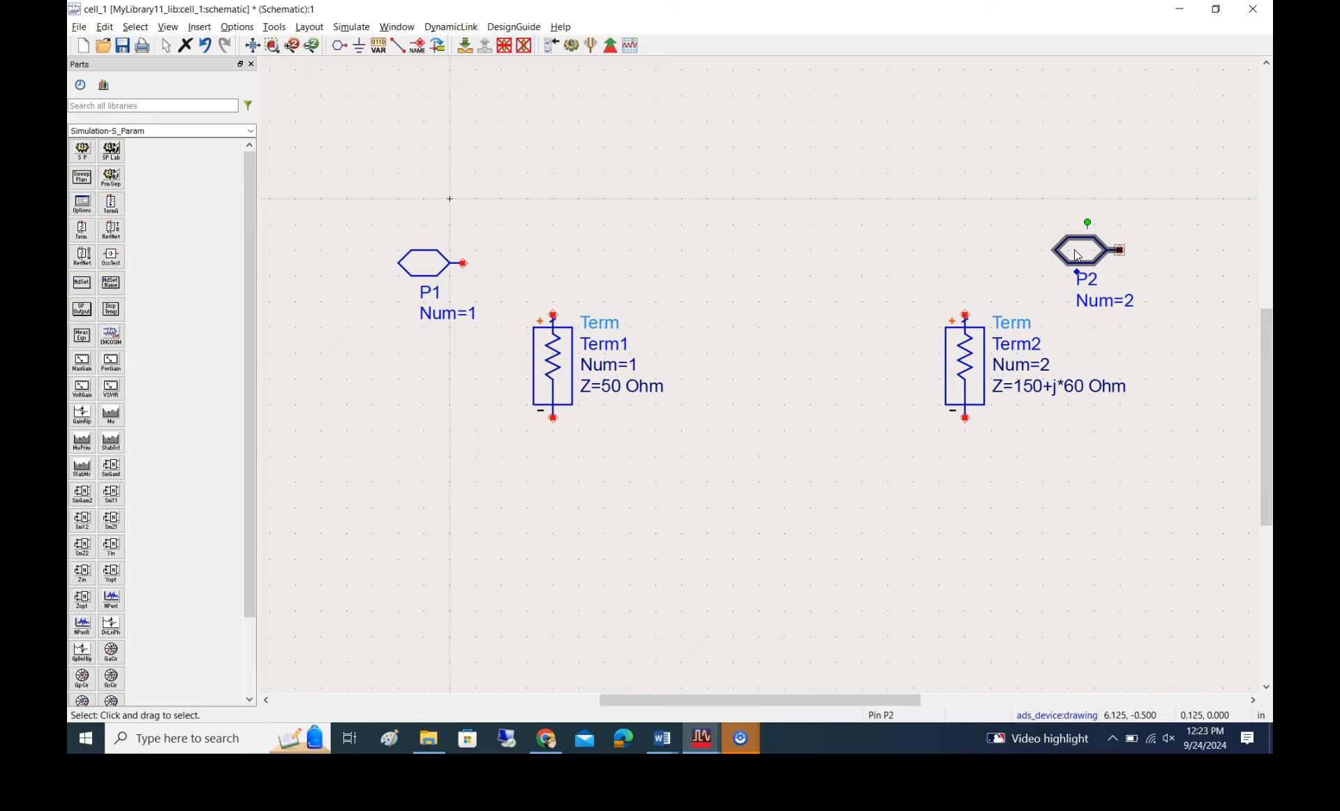
pyautogui.hotkey('ctrl', 'r')
pyautogui.hotkey('ctrl', 'r')
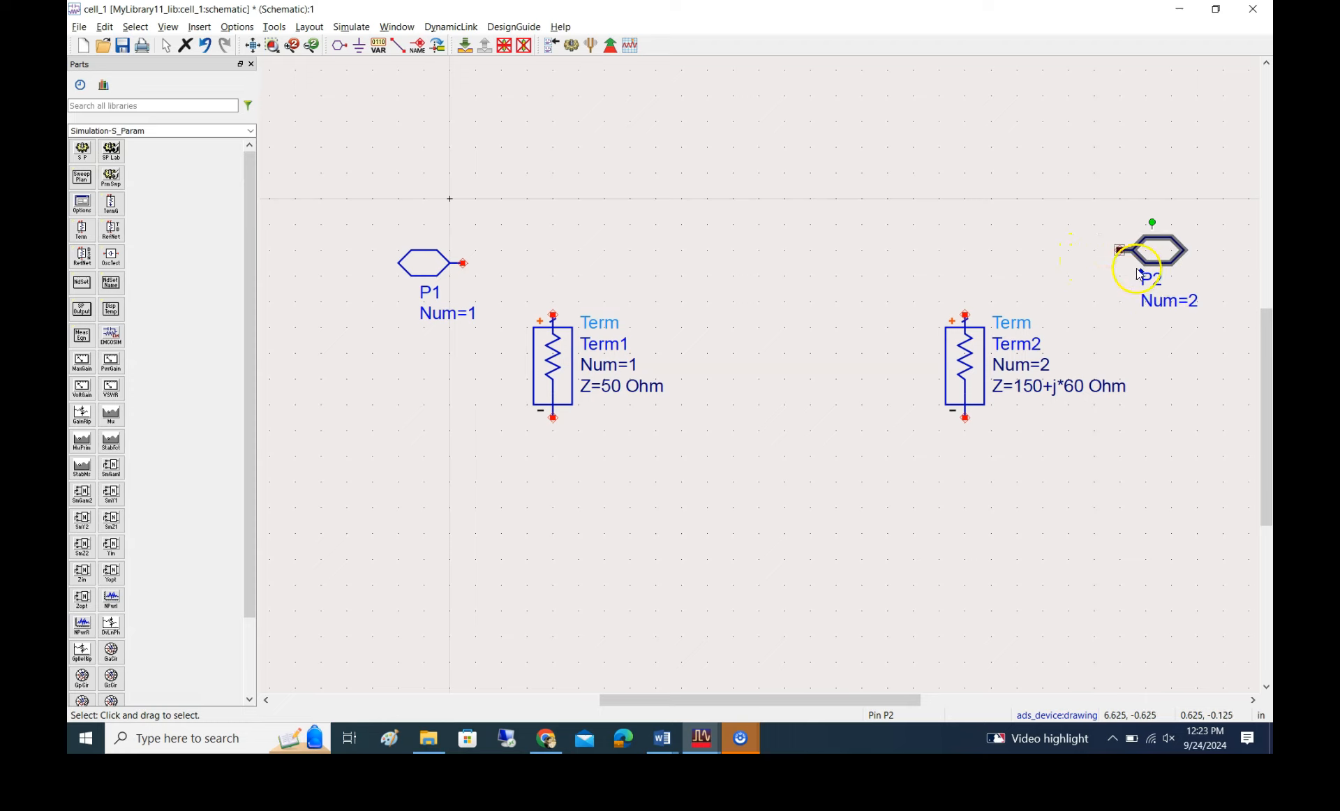
pyautogui.moveTo(1145, 248); pyautogui.dragTo(1131, 253)
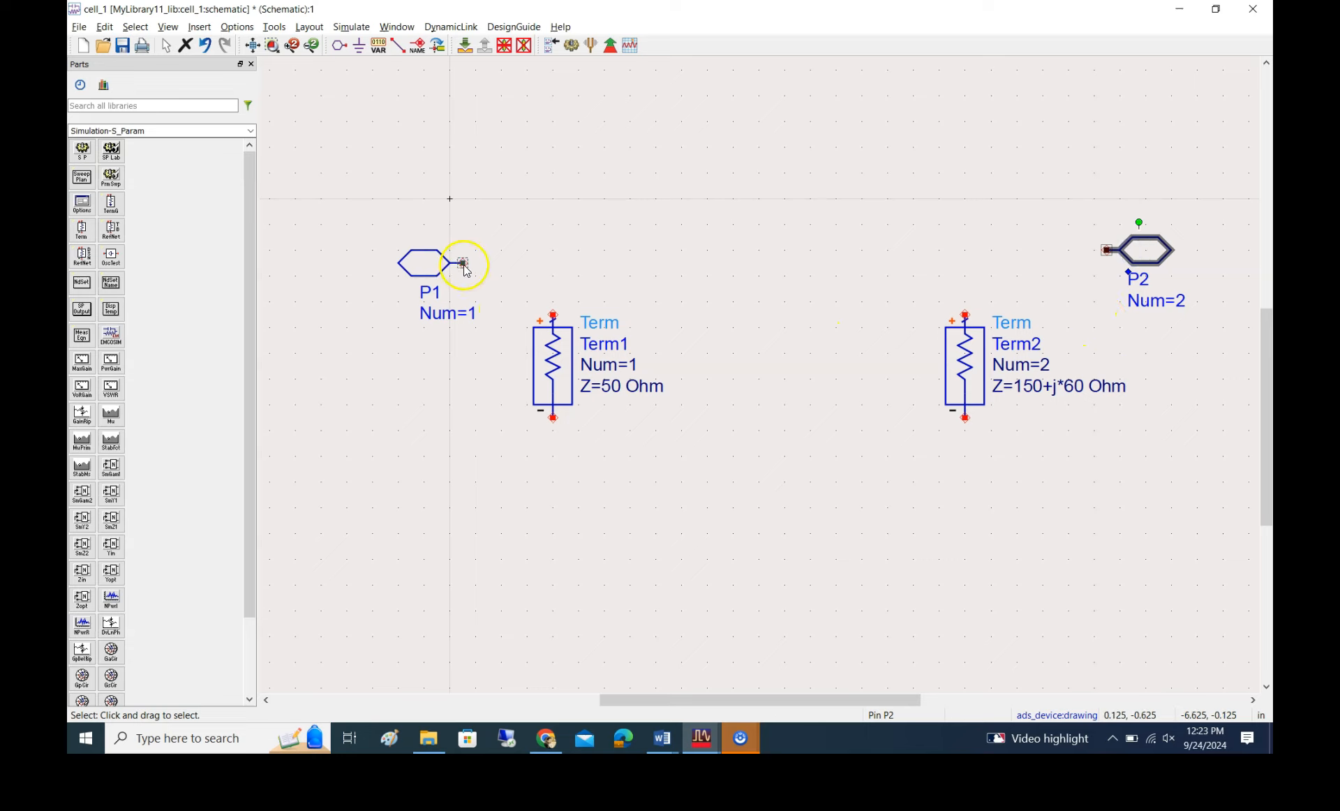
# Wire pin P1 to the positive end of Term1 and the positive end of Term2 to pin P2
pyautogui.click(397, 47)
pyautogui.click(464, 264)
pyautogui.click(554, 316)
pyautogui.click(966, 316)
pyautogui.click(1108, 250)
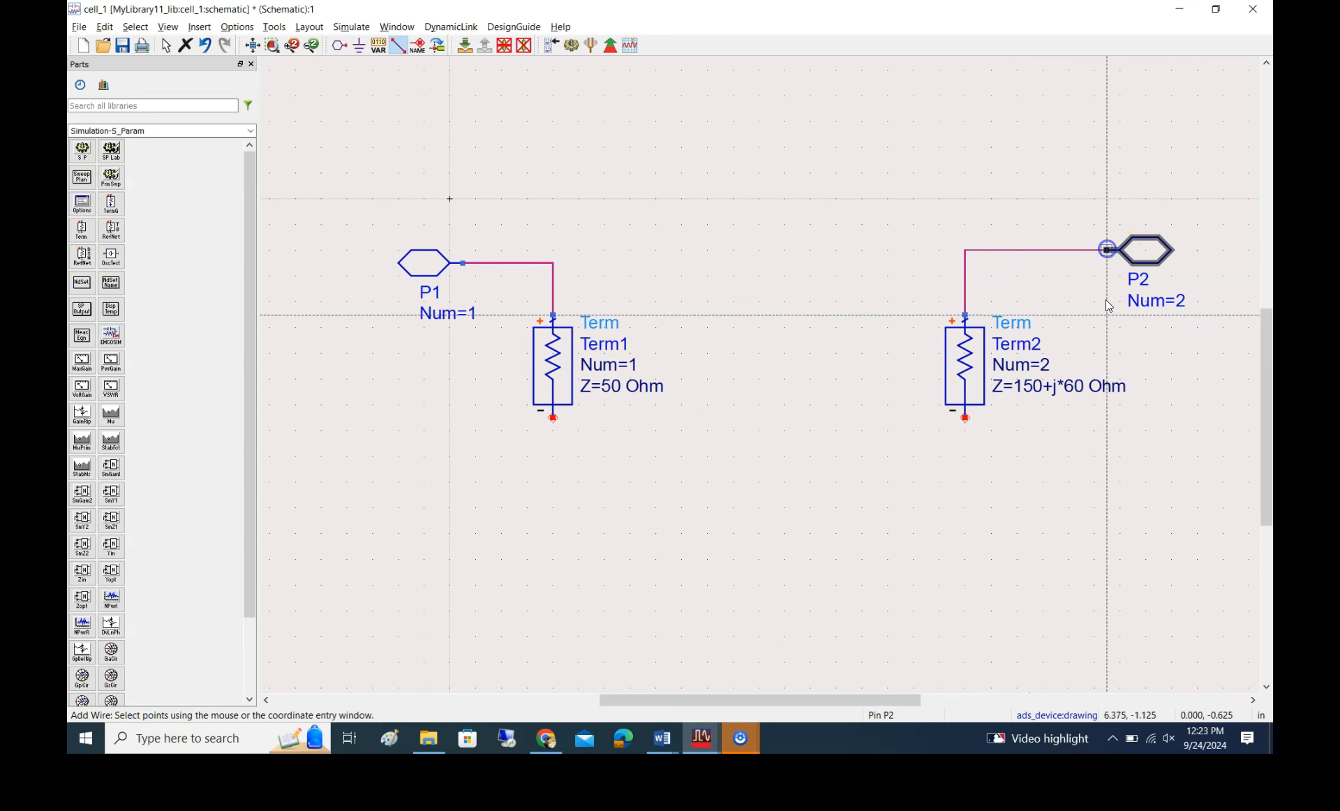
# Add a ground to the negative end of both Term1 and Term2
pyautogui.click(360, 45)
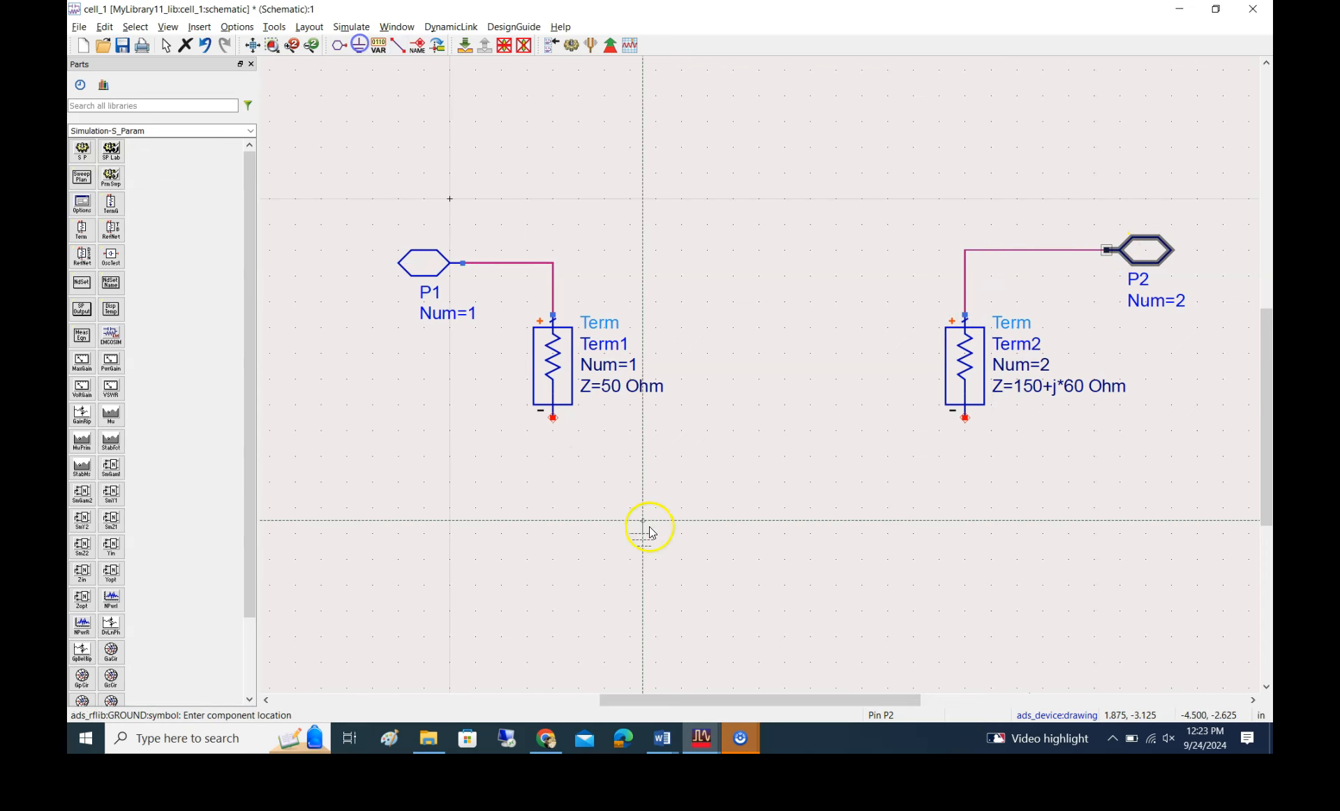
pyautogui.click(553, 419)
pyautogui.click(968, 419)
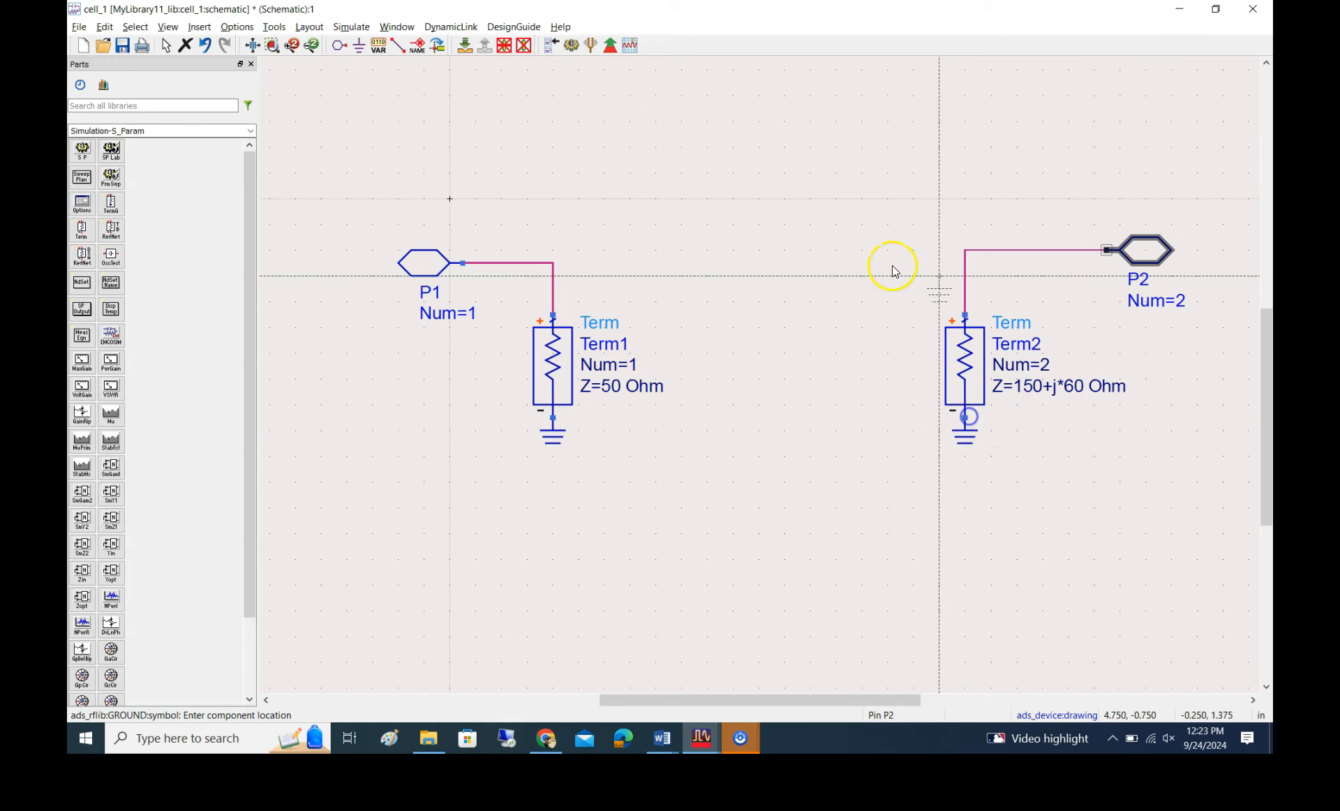
# Draw a short horizontal wire stub from the corner of the P1–Term1 wire toward the gap, ending at about (1.75, -0.625)
pyautogui.click(398, 46)
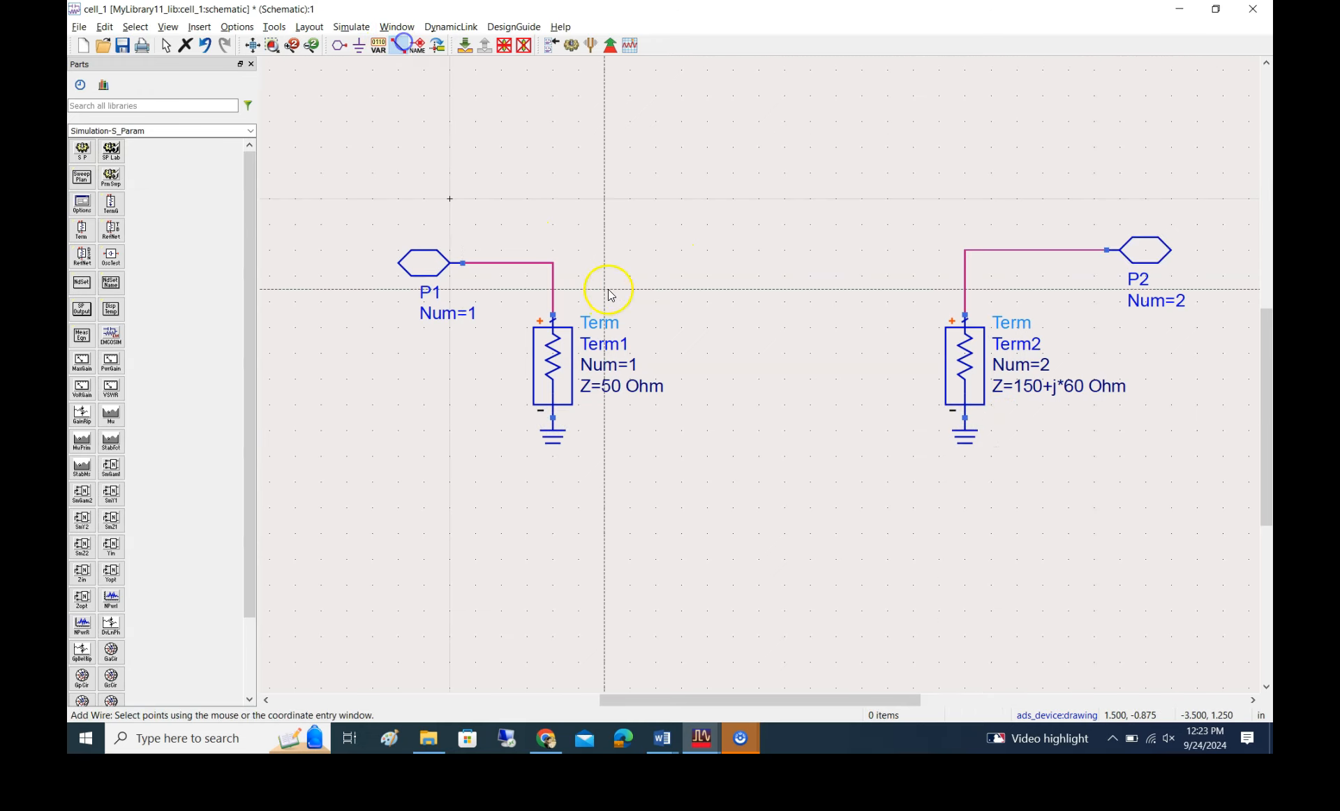
pyautogui.click(554, 264)
pyautogui.click(628, 263)
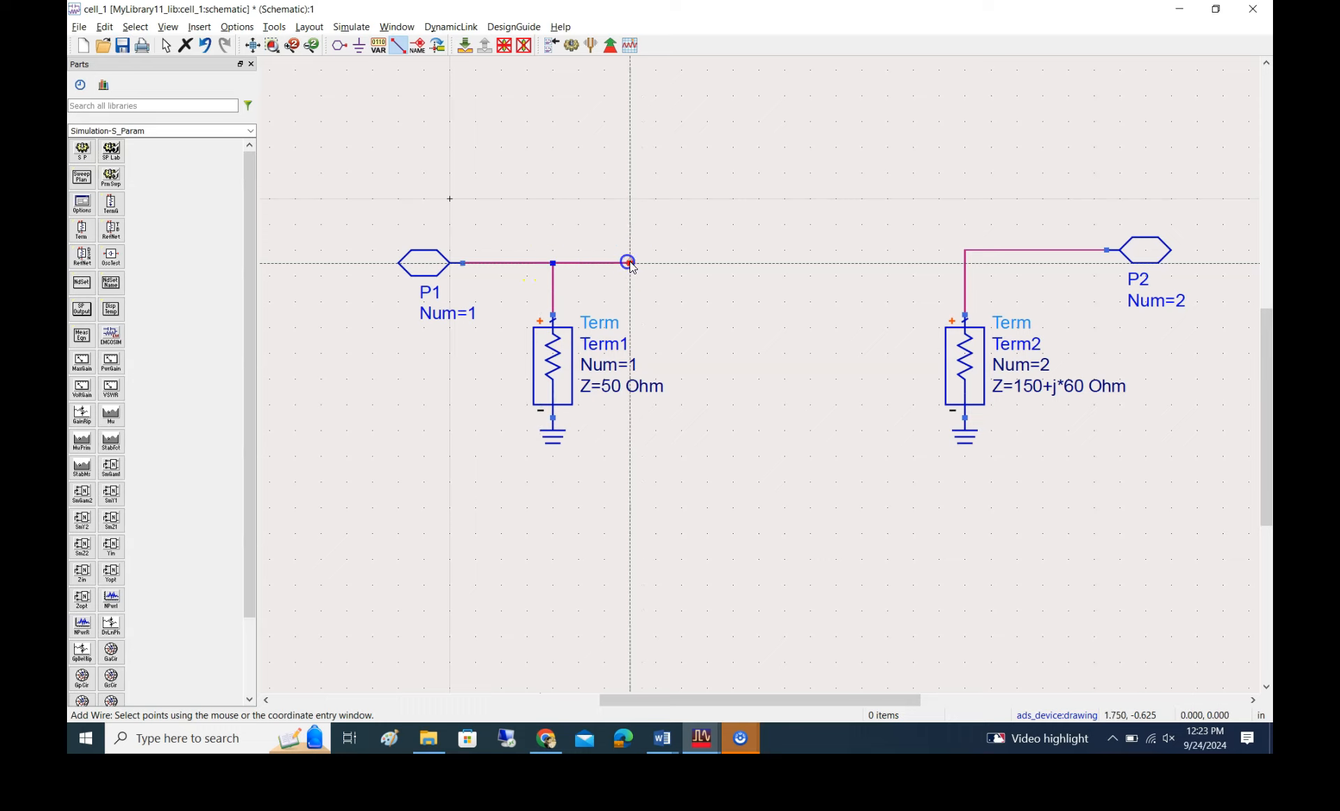
# Draw a wire stub from the corner of the Term2–P2 wire toward the gap, ending level with the stub from Term1
pyautogui.click(966, 253)
pyautogui.press('Escape')
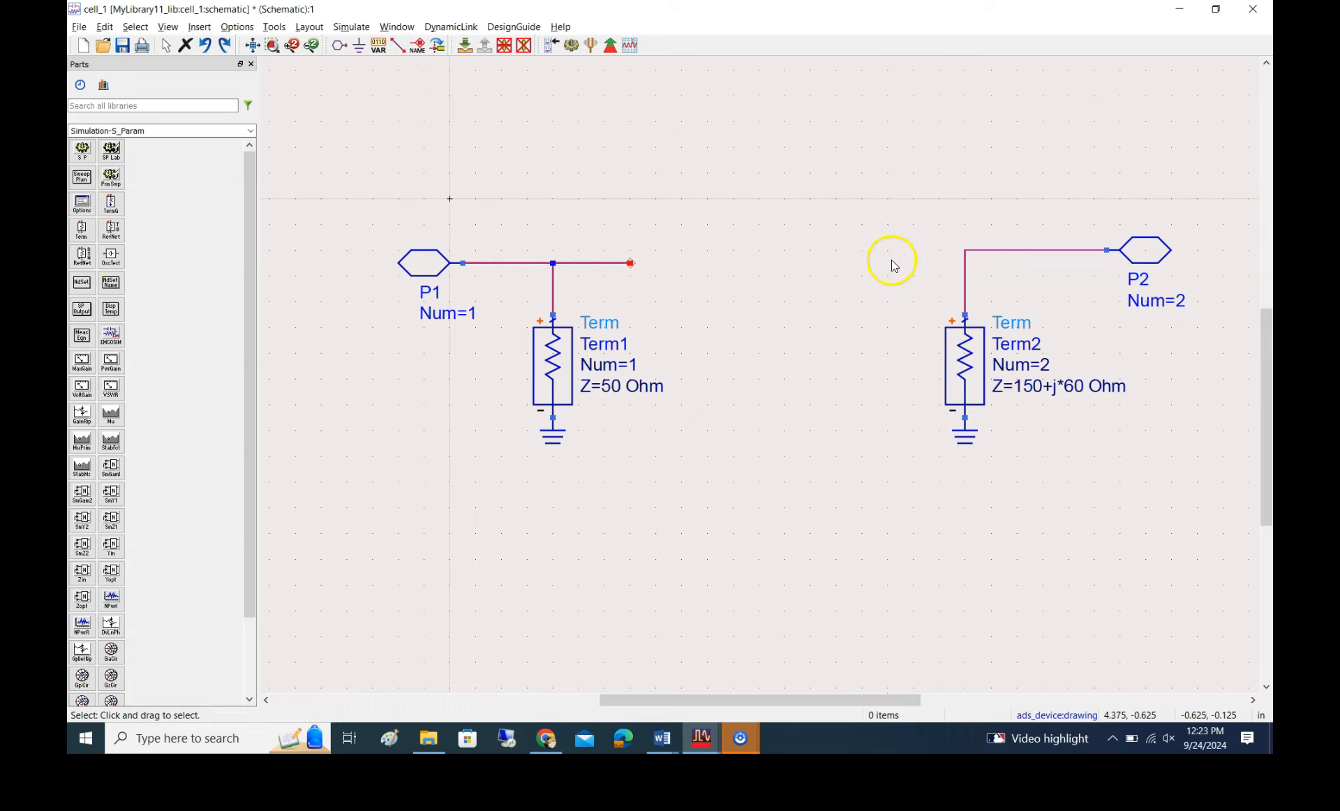
pyautogui.click(965, 251)
pyautogui.click(398, 46)
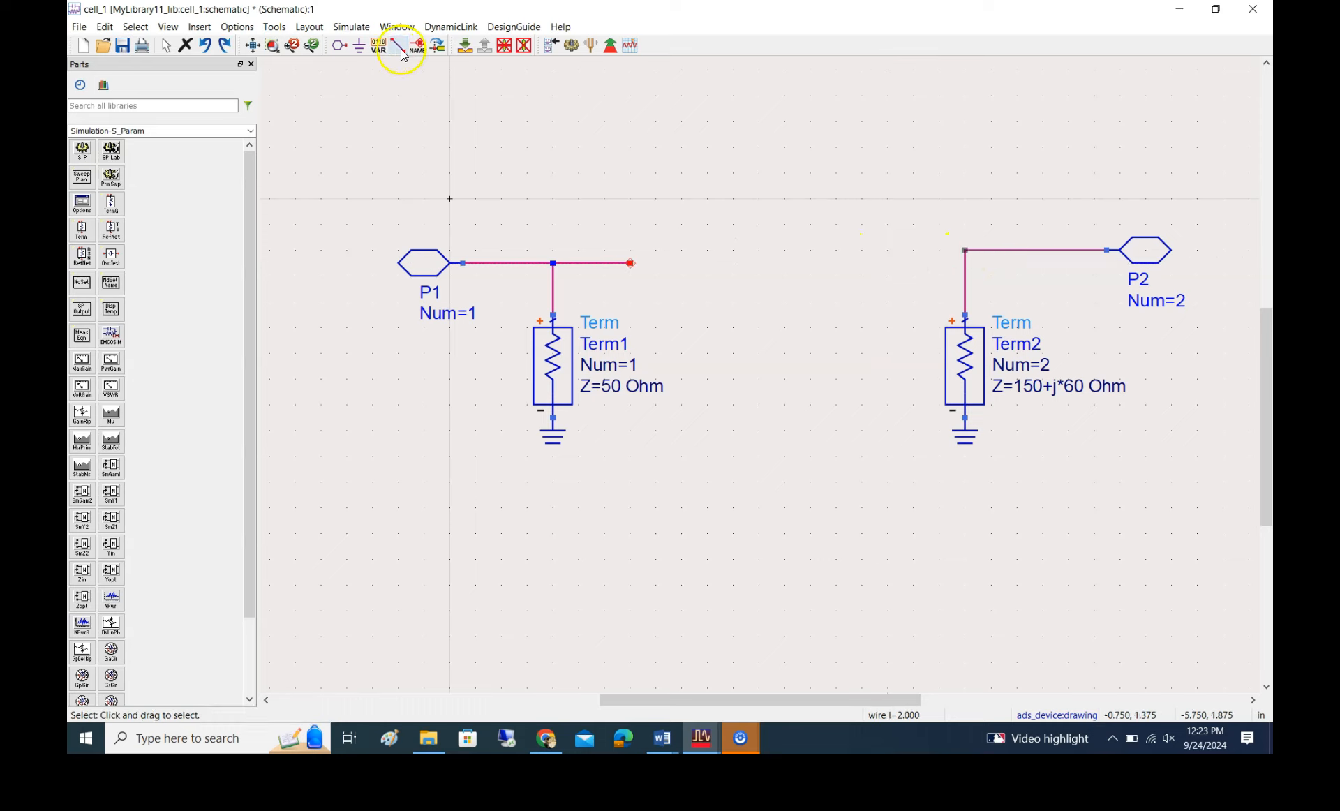
pyautogui.click(965, 251)
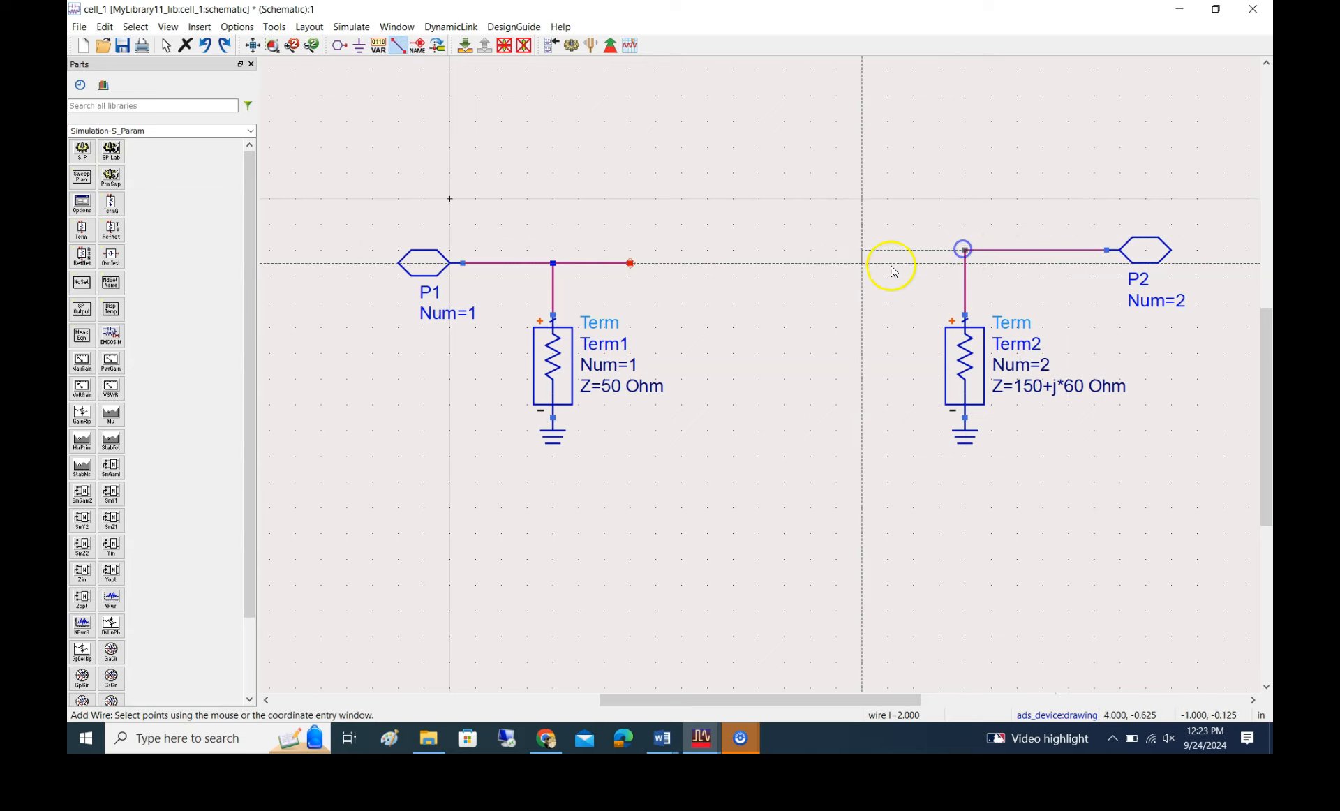
pyautogui.doubleClick(836, 263)
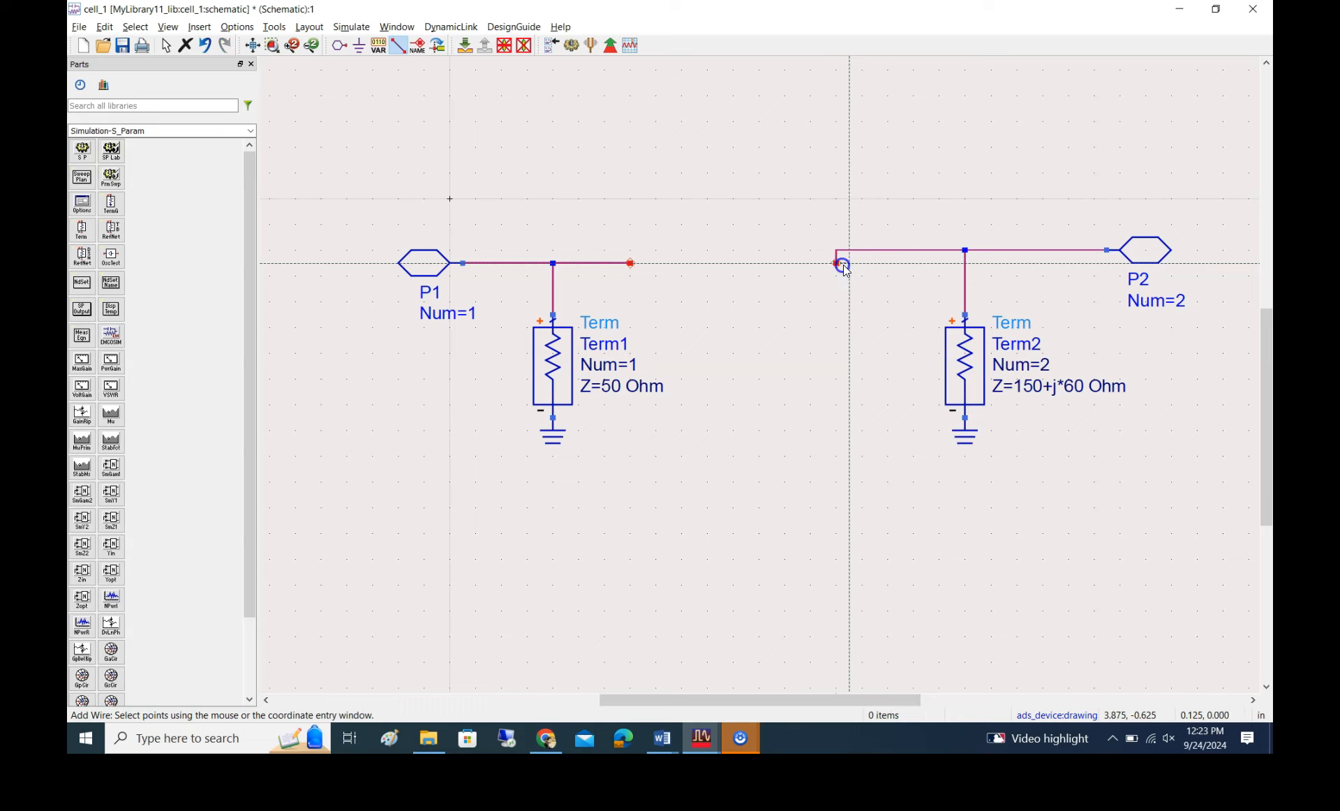
pyautogui.press('Escape')
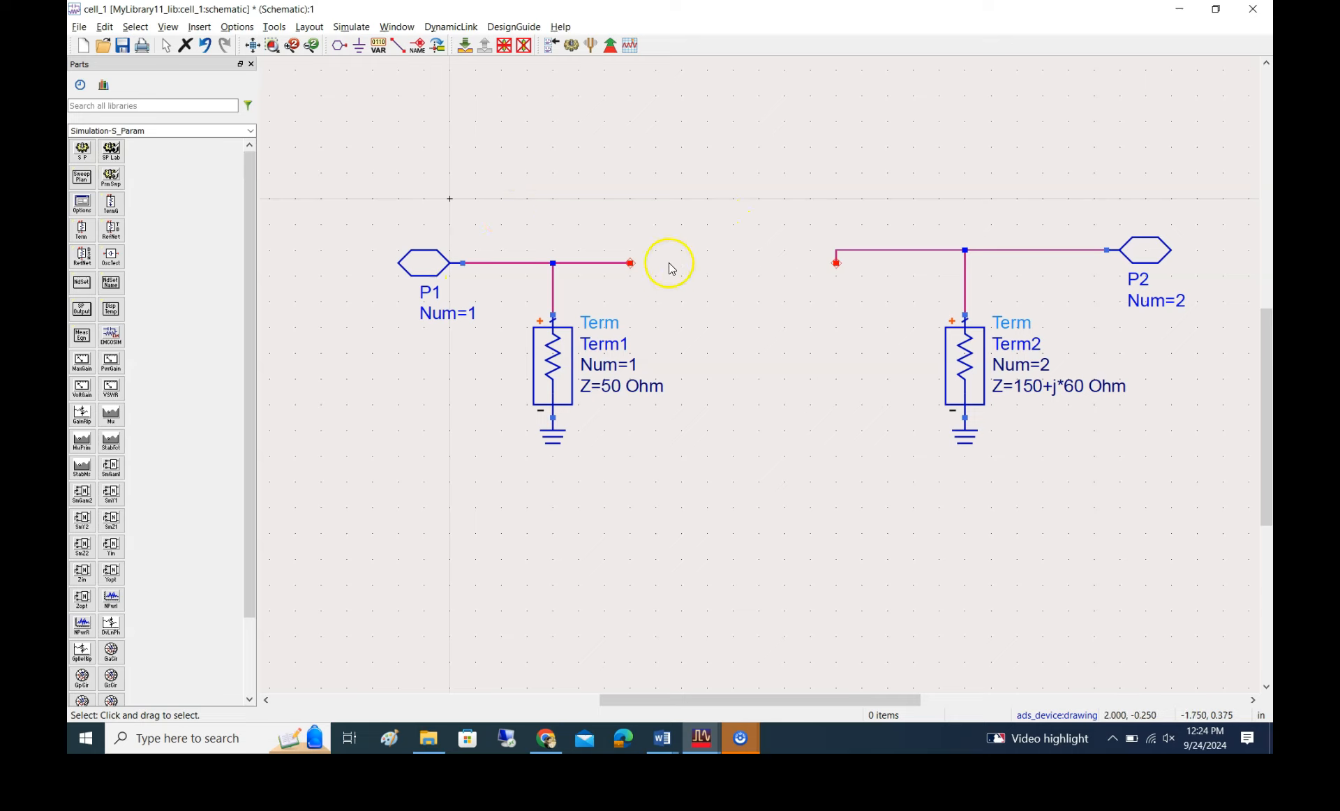
# Place a Smith chart matching component from the Smith Chart Matching palette between the two wire stubs
pyautogui.doubleClick(194, 130)
pyautogui.tripleClick(194, 130)
pyautogui.write('smit')
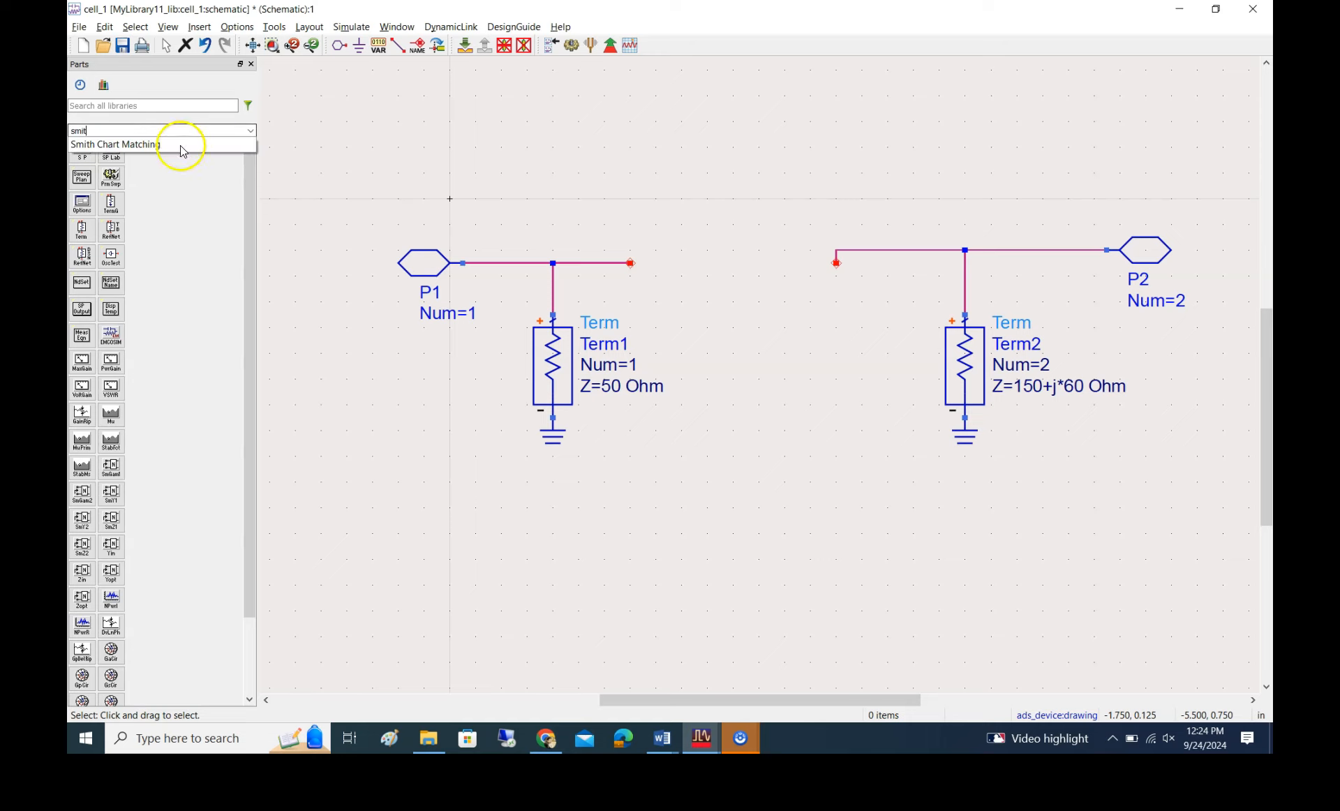
pyautogui.click(181, 145)
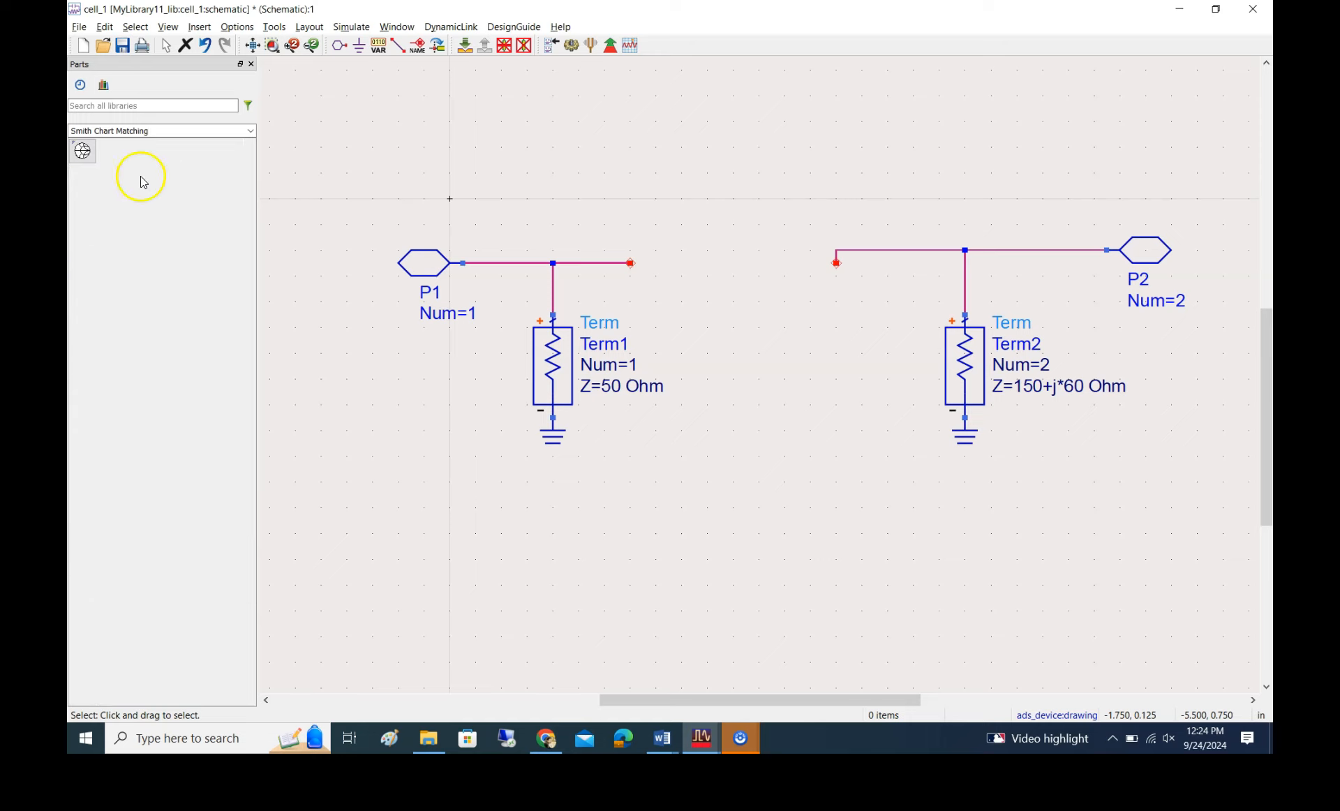
pyautogui.click(84, 152)
pyautogui.click(109, 159)
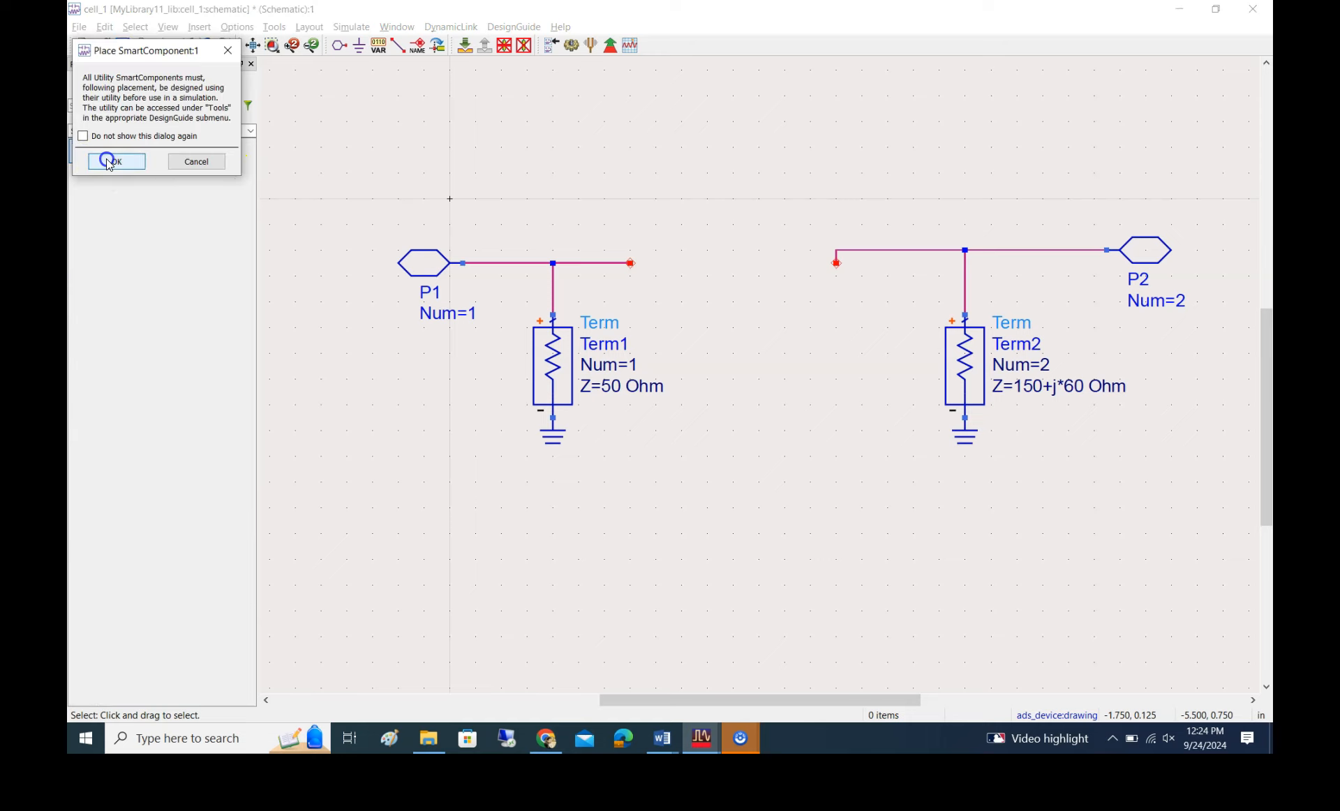
pyautogui.click(696, 263)
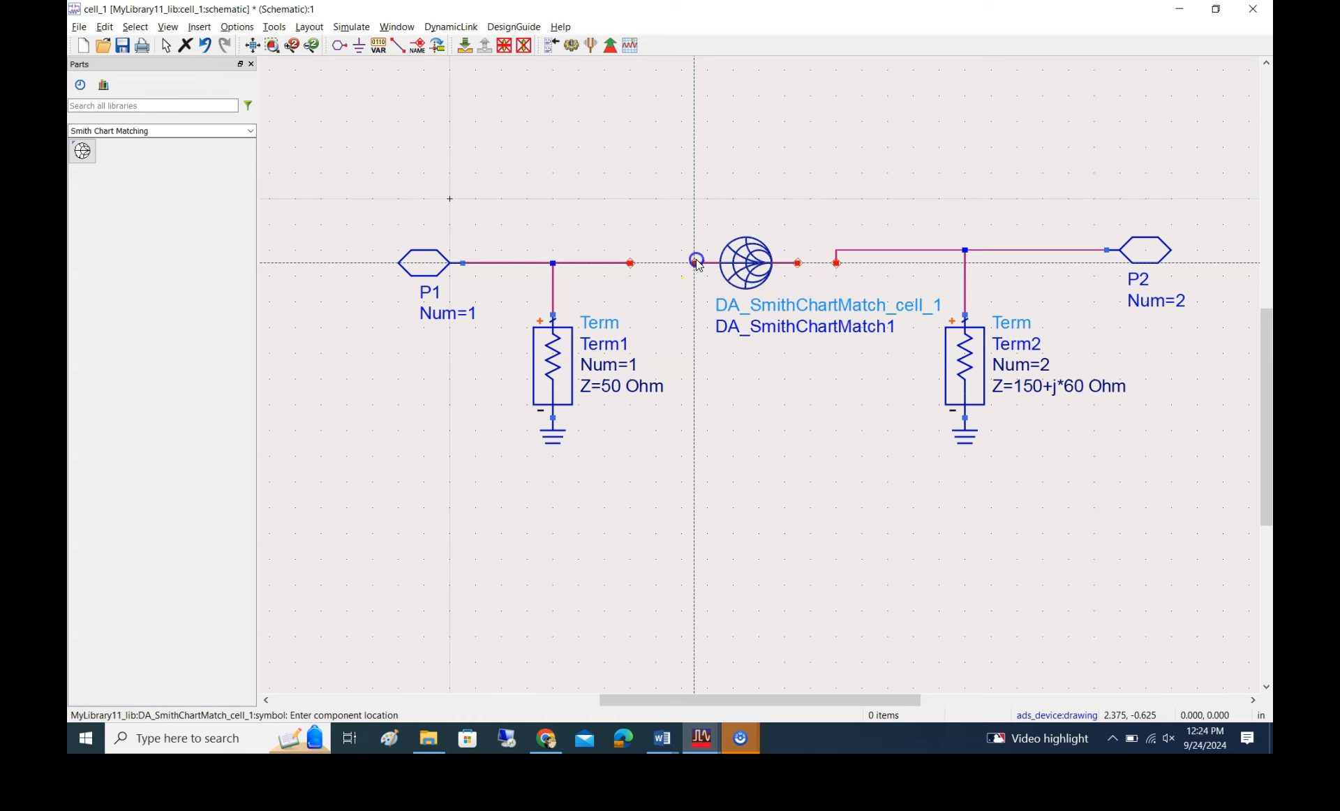
pyautogui.press('Escape')
# Wire both ends of the Smith chart matching component to the stubs coming from Term1 and Term2
pyautogui.click(397, 45)
pyautogui.click(695, 263)
pyautogui.click(631, 263)
pyautogui.click(797, 263)
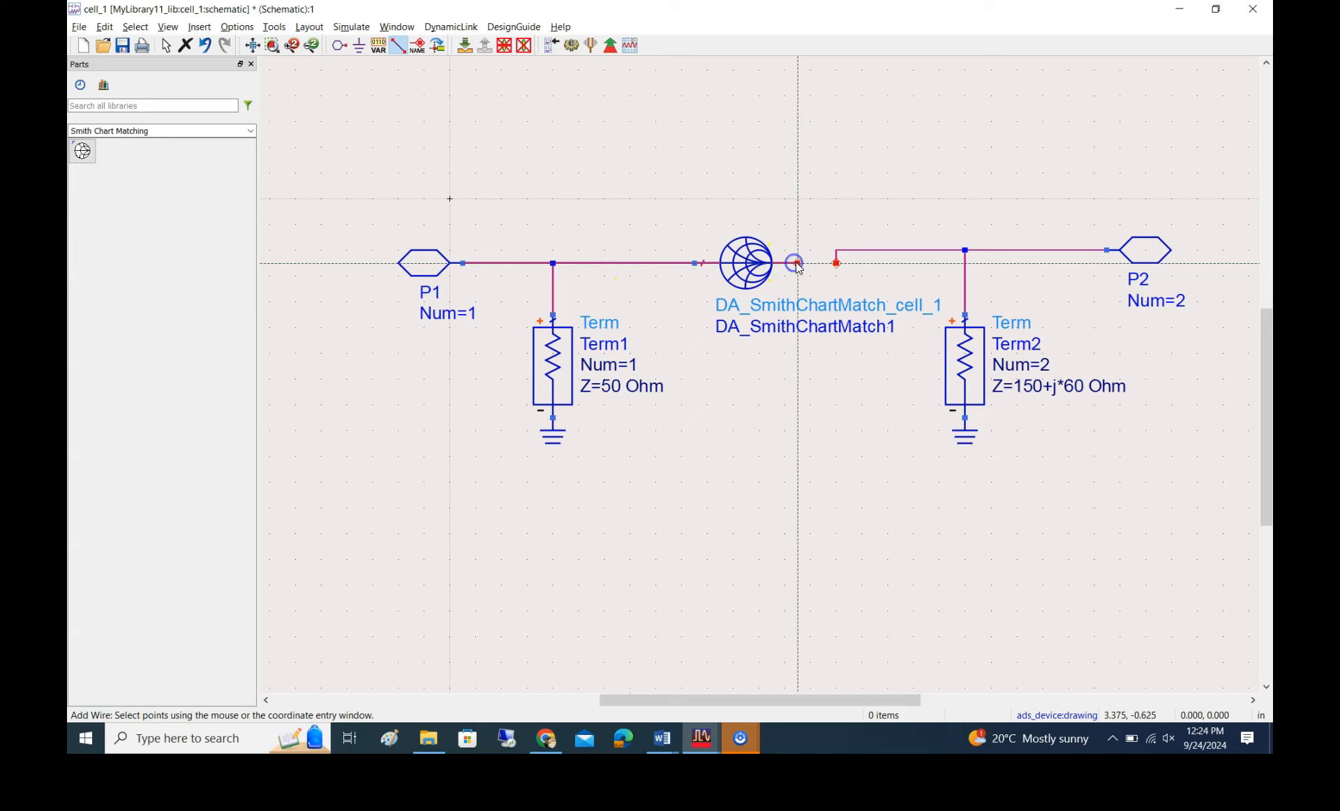
pyautogui.click(837, 263)
pyautogui.press('Escape')
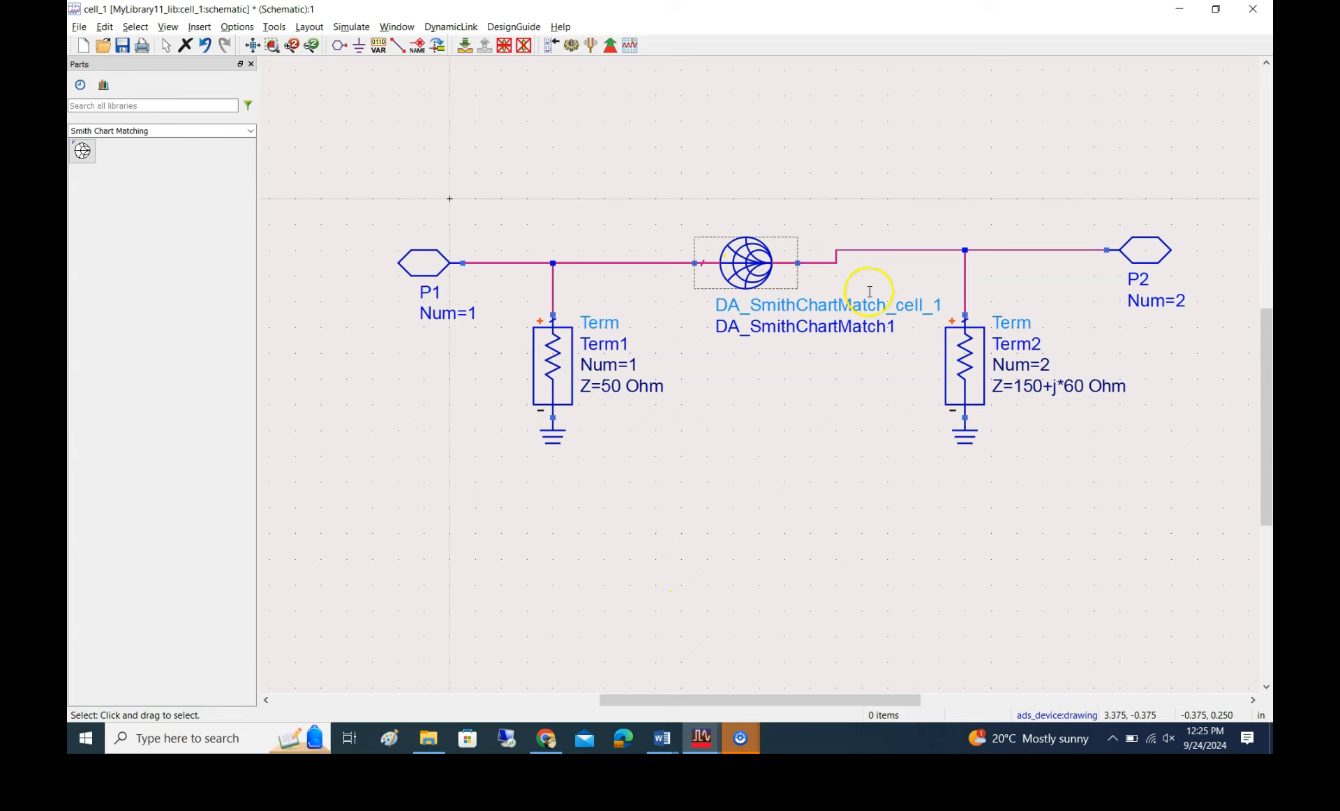
# Open the Smith Chart utility and confirm the synchronization with the SmartComponent DA_SmithChartMatch1
pyautogui.click(275, 28)
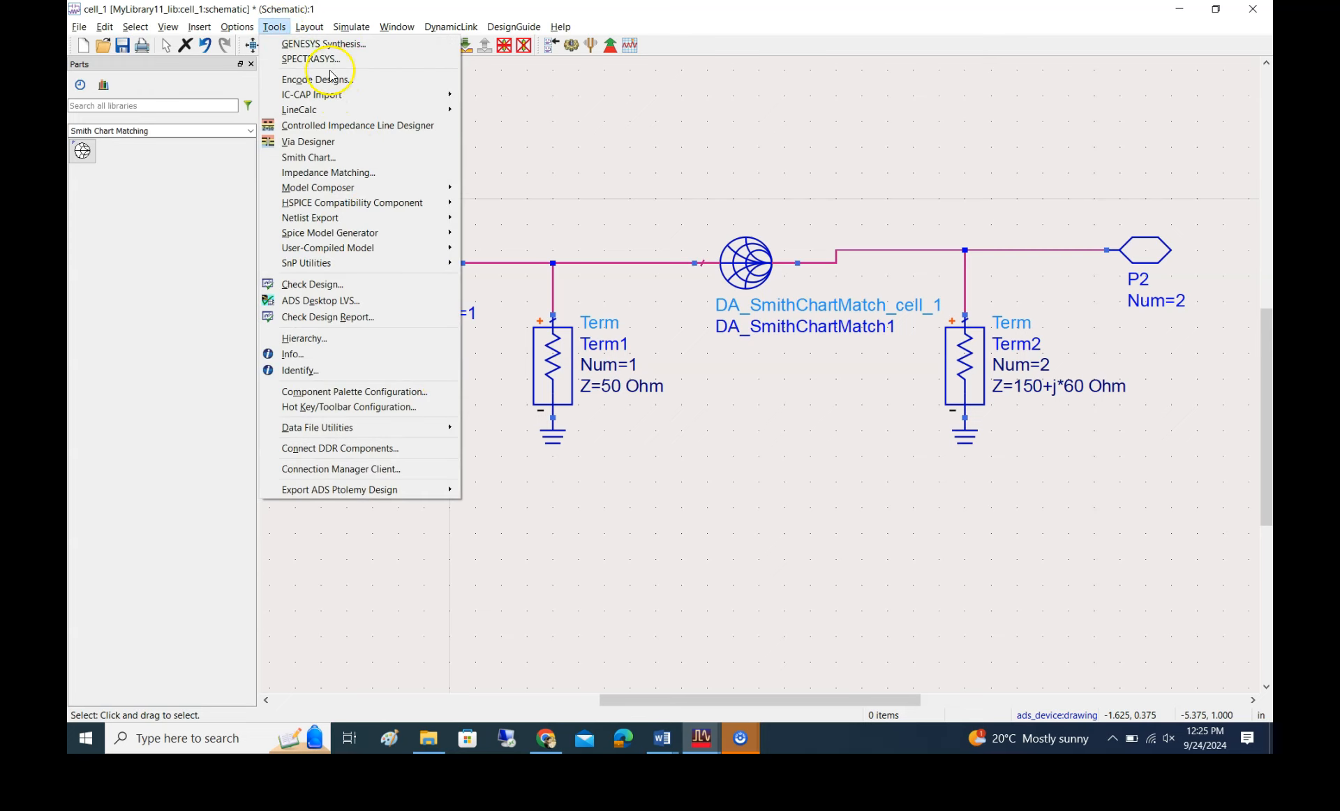
pyautogui.click(313, 158)
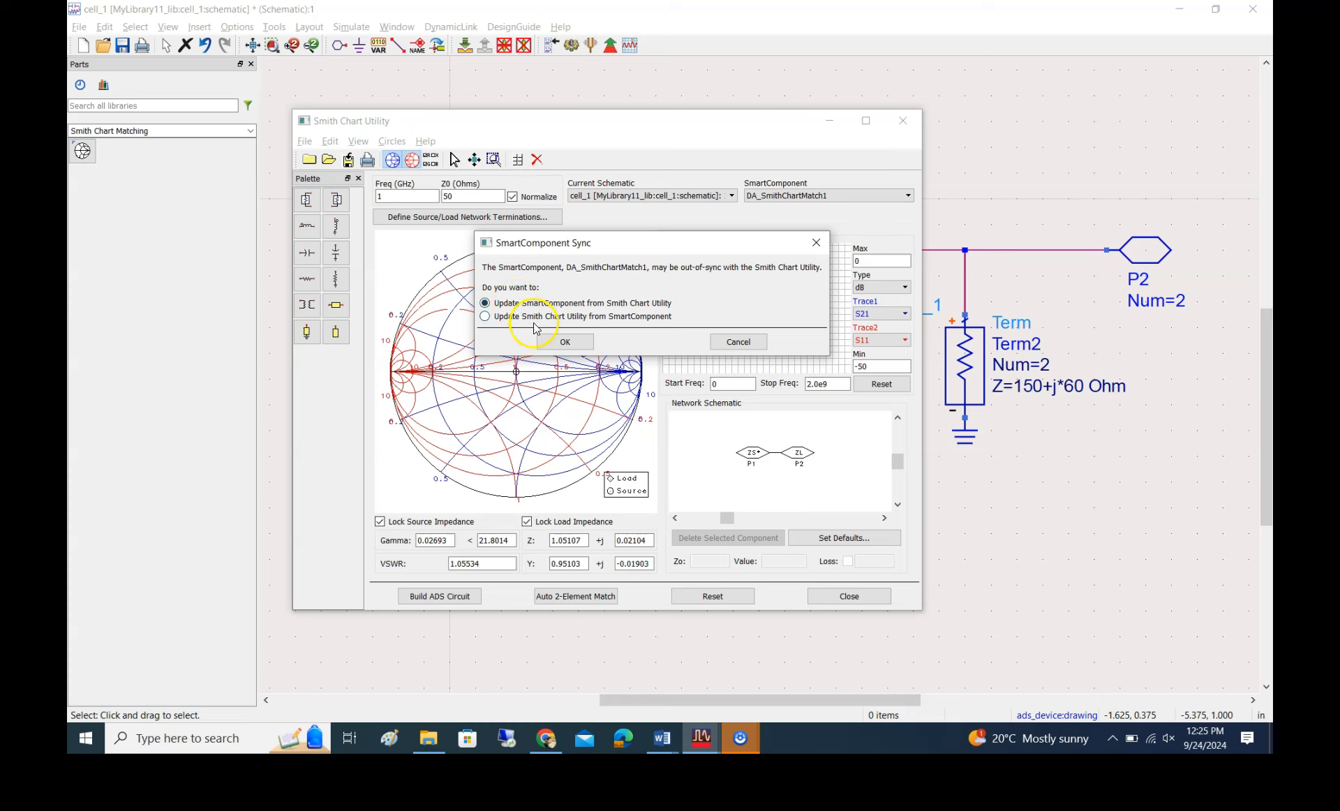
pyautogui.click(563, 342)
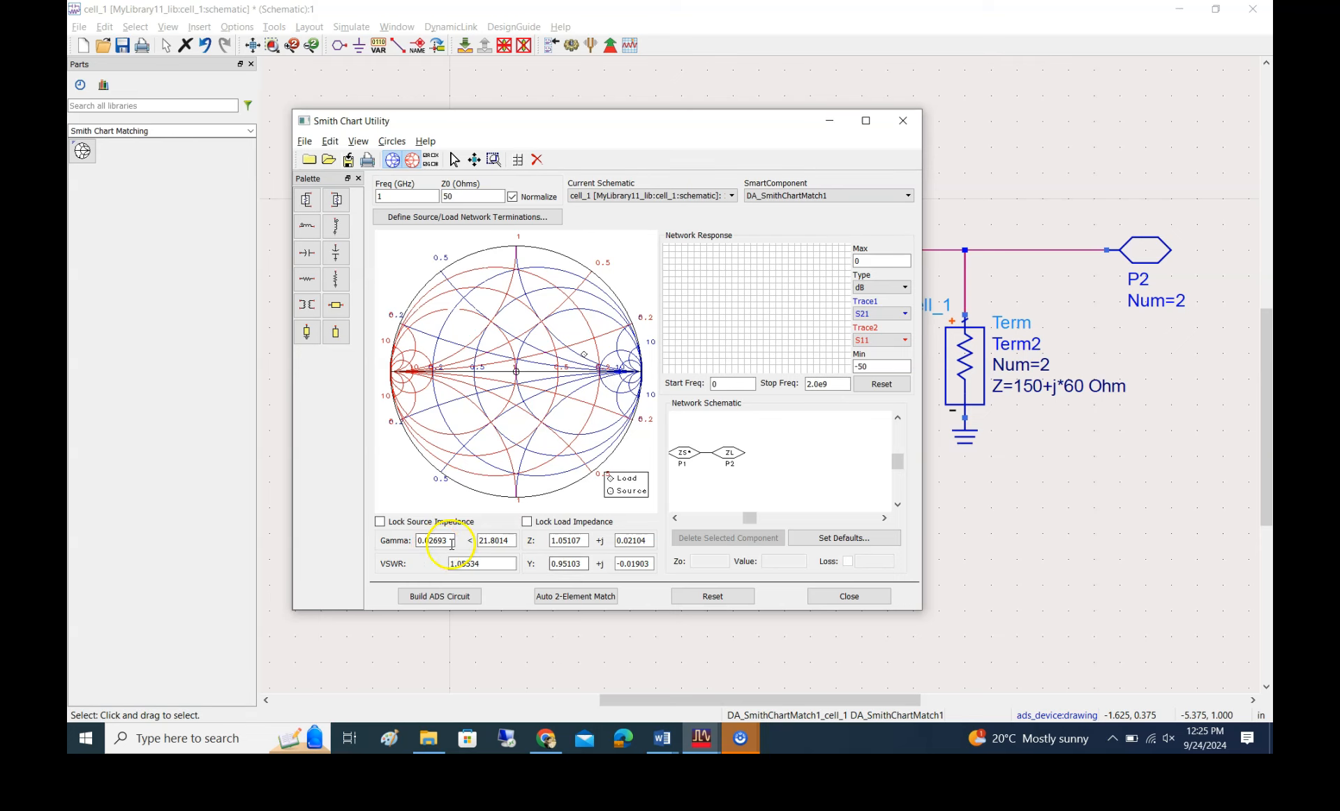
# Lock the impedance of source P1 in the utility's network schematic and select load P2
pyautogui.moveTo(690, 121); pyautogui.dragTo(675, 146)
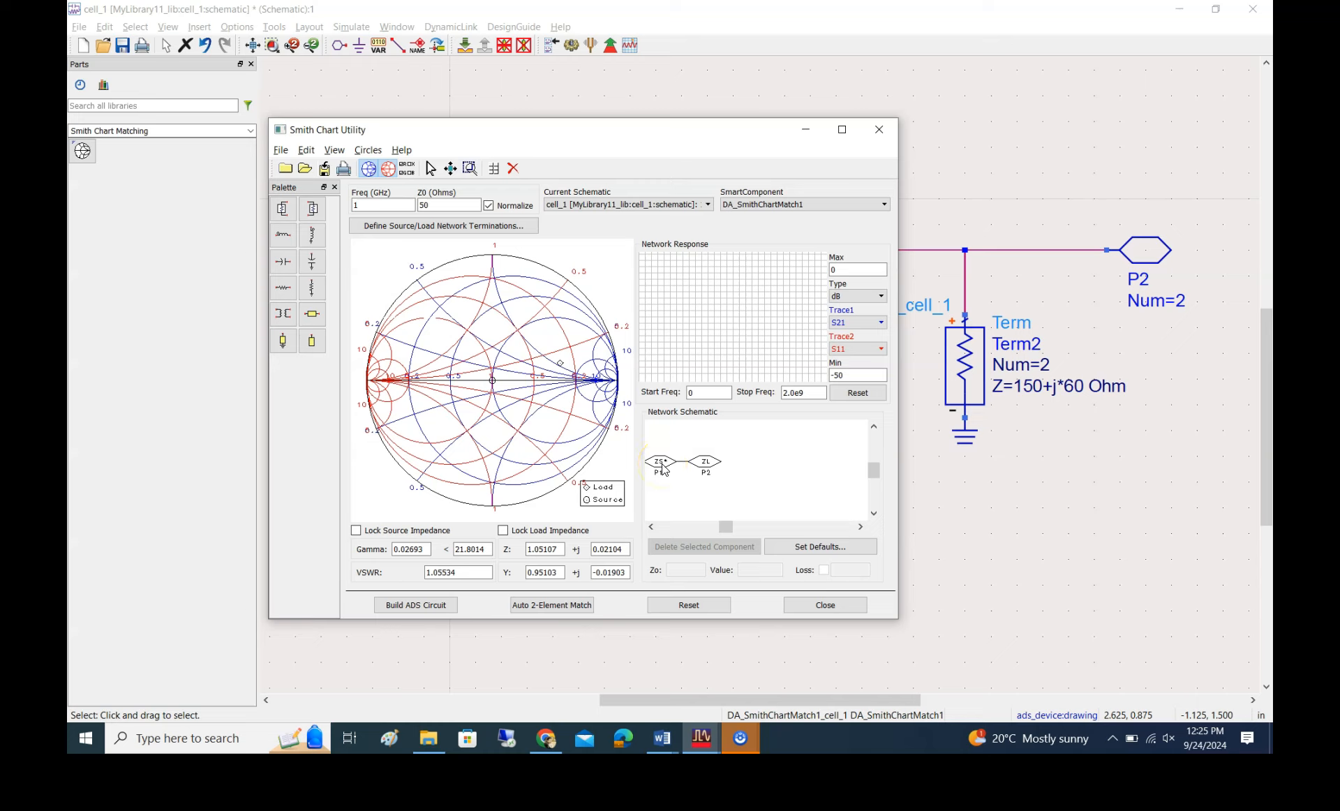
pyautogui.click(663, 469)
pyautogui.click(694, 559)
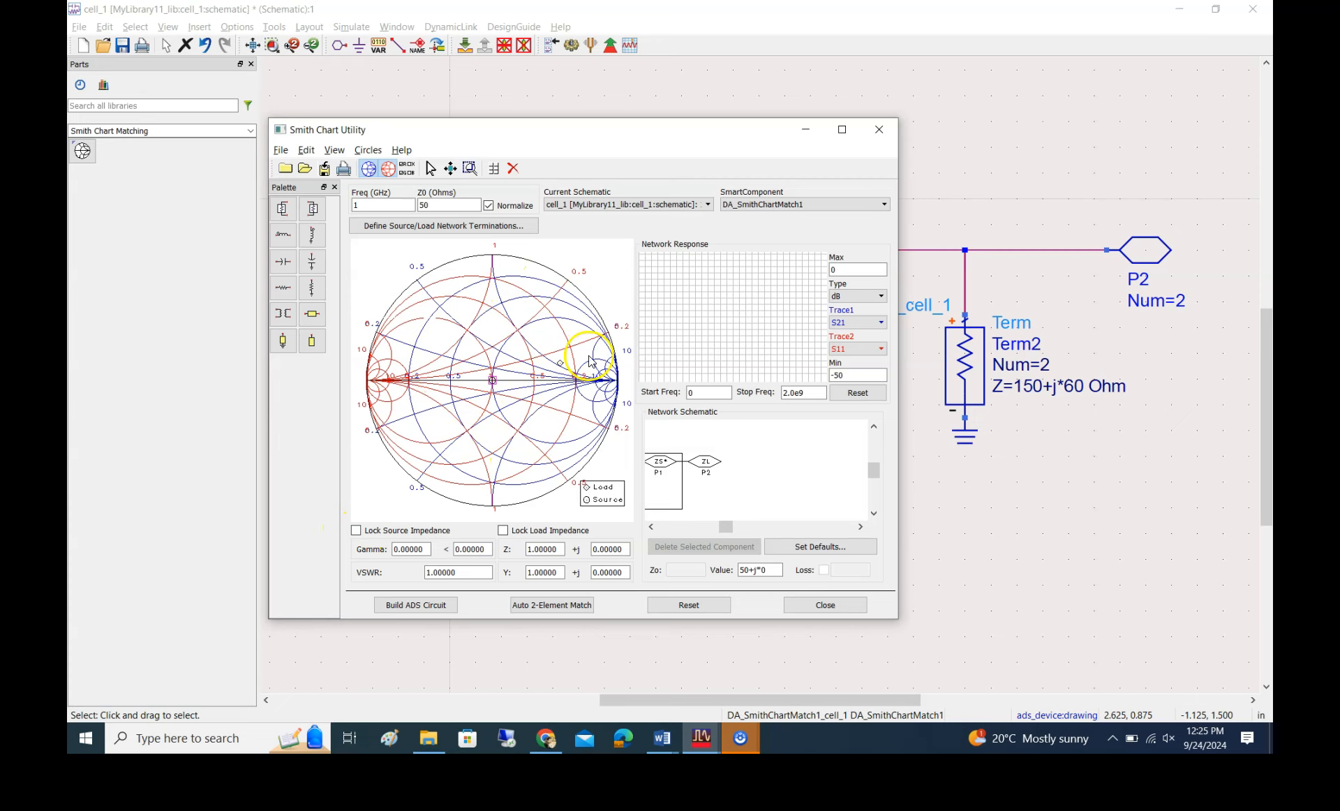
pyautogui.click(357, 531)
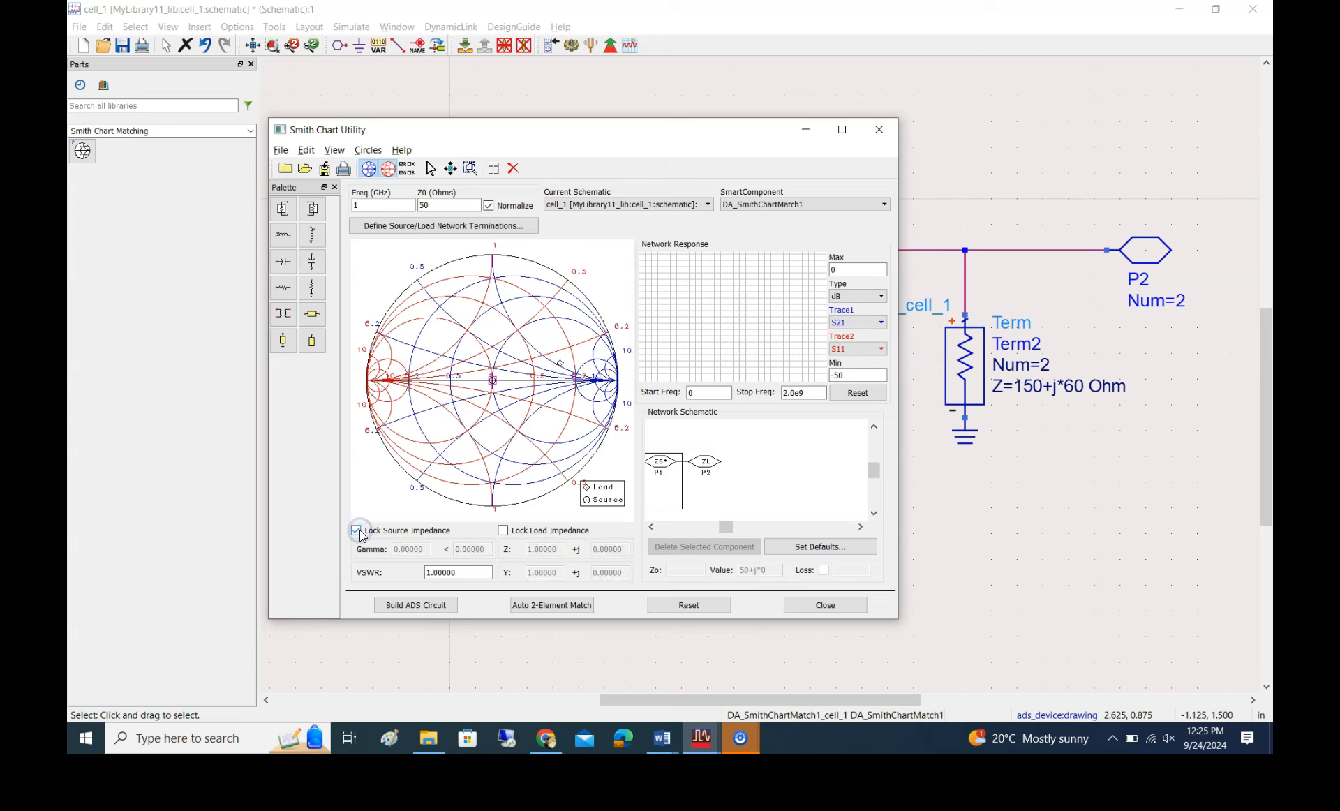
pyautogui.click(706, 467)
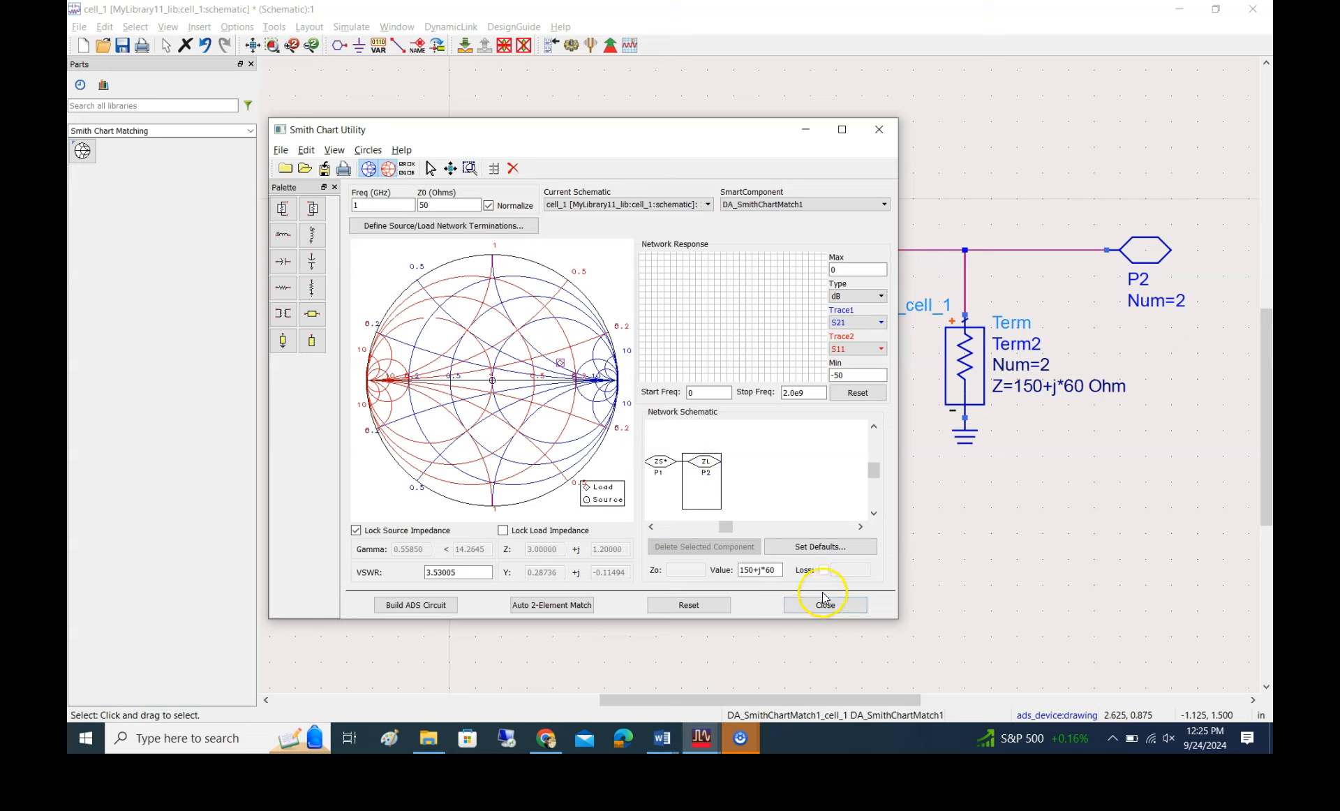
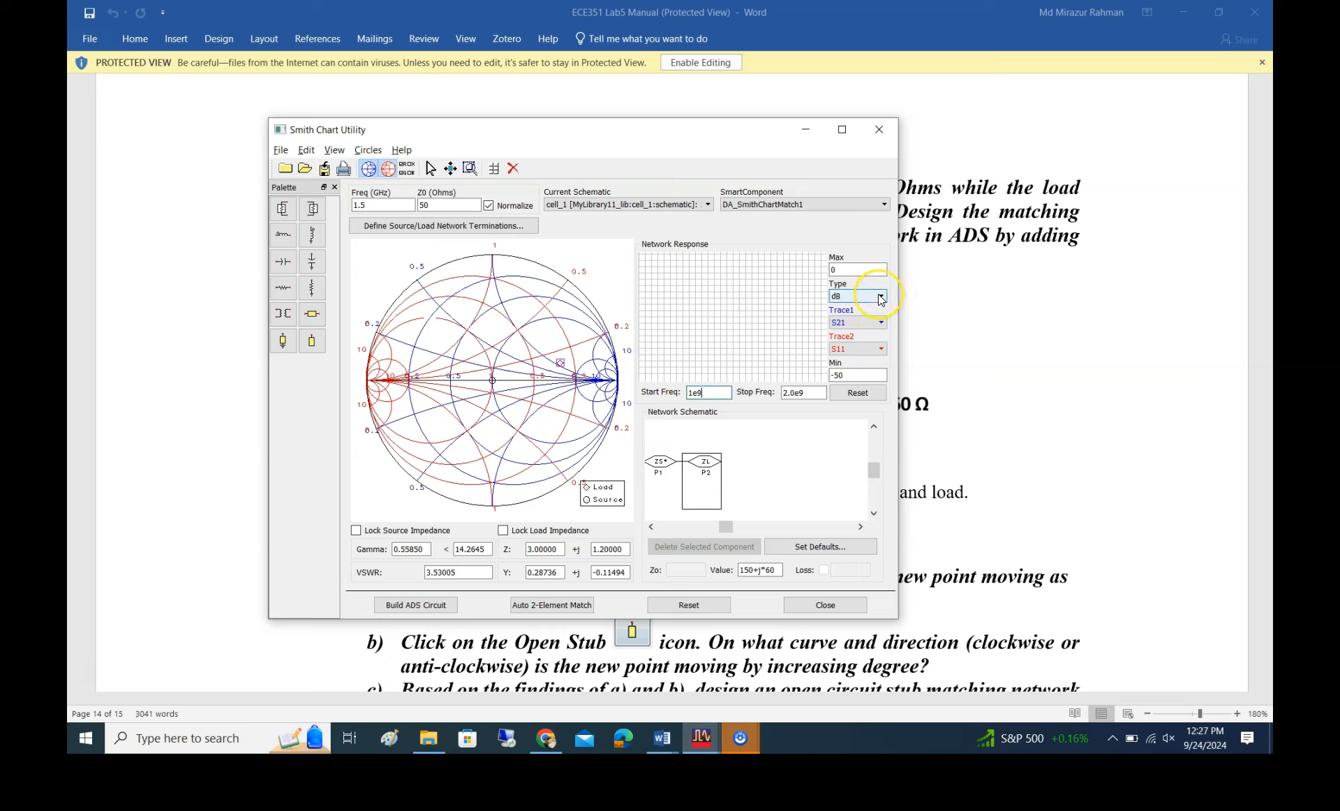
pyautogui.click(870, 323)
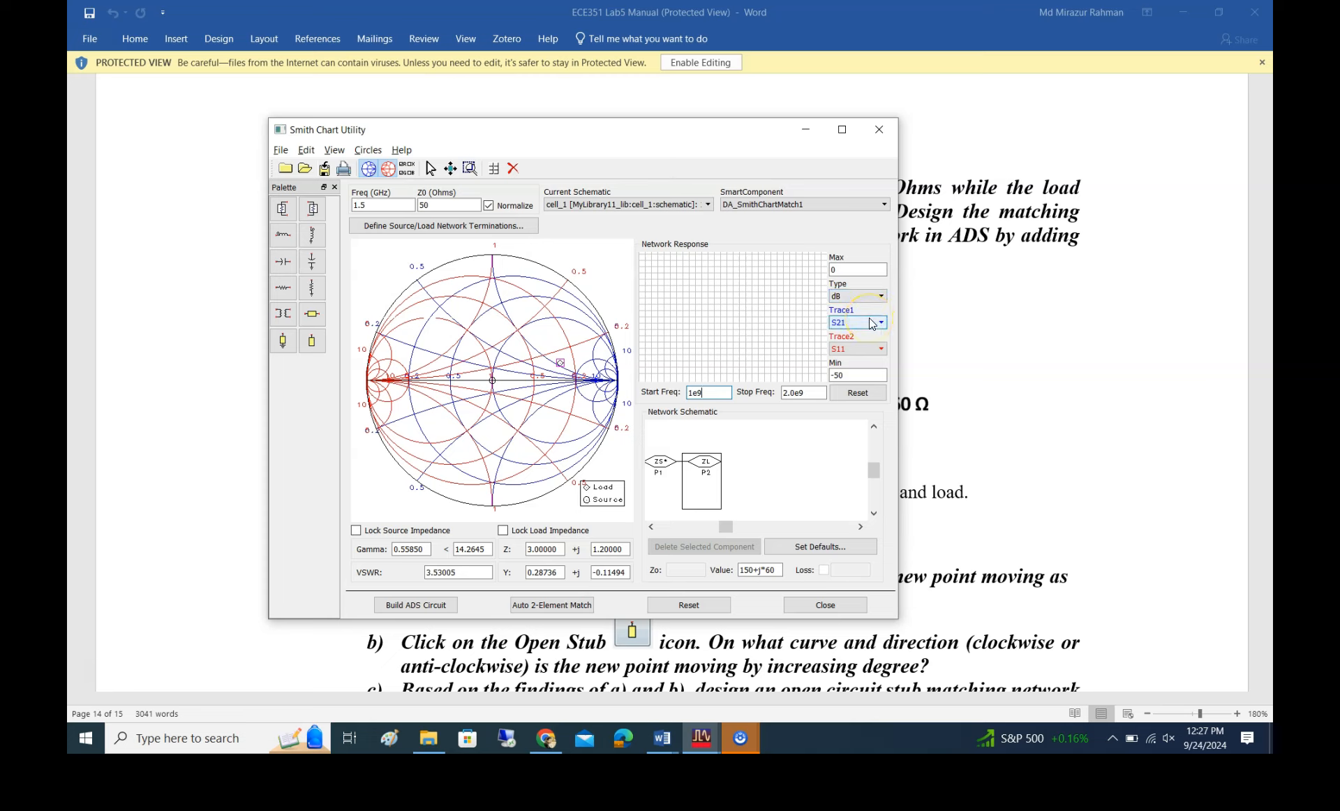
pyautogui.click(866, 352)
pyautogui.click(858, 374)
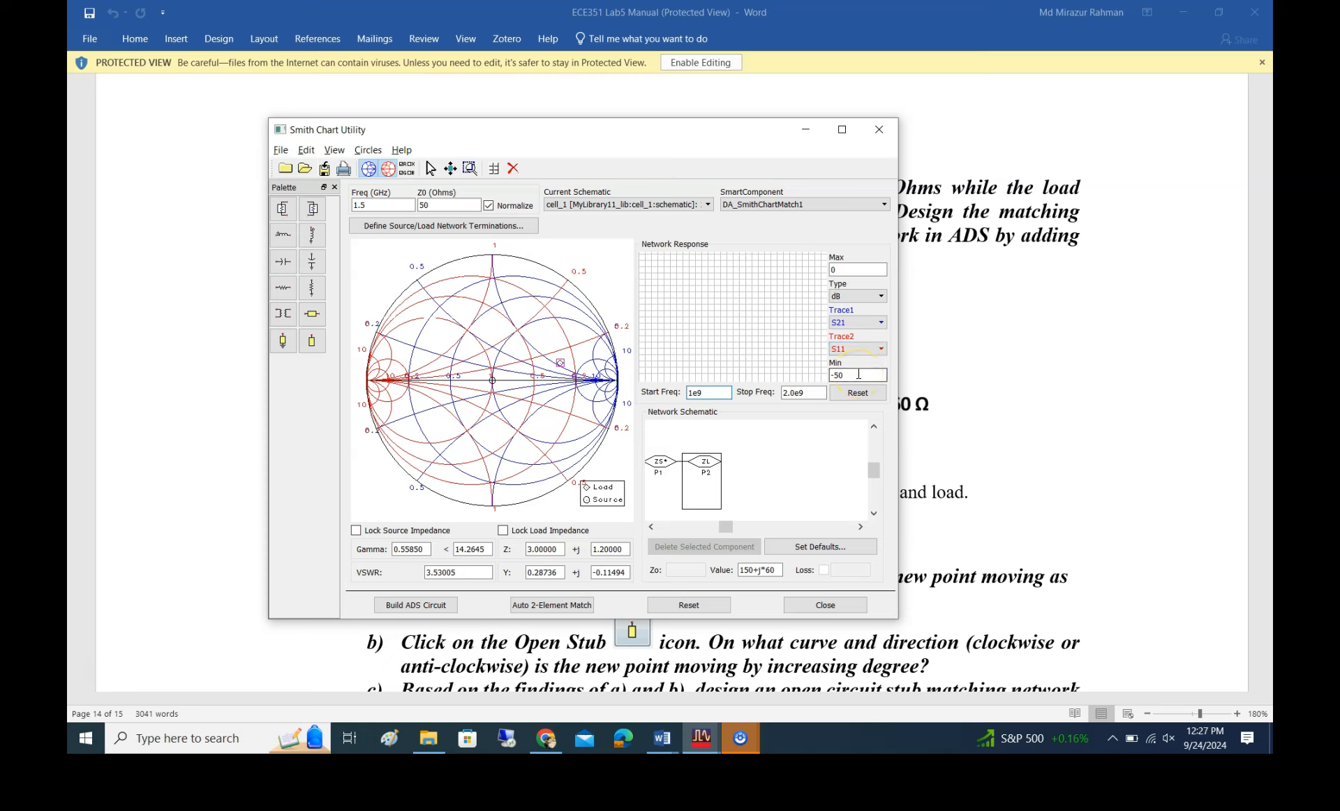
pyautogui.click(826, 466)
pyautogui.click(592, 368)
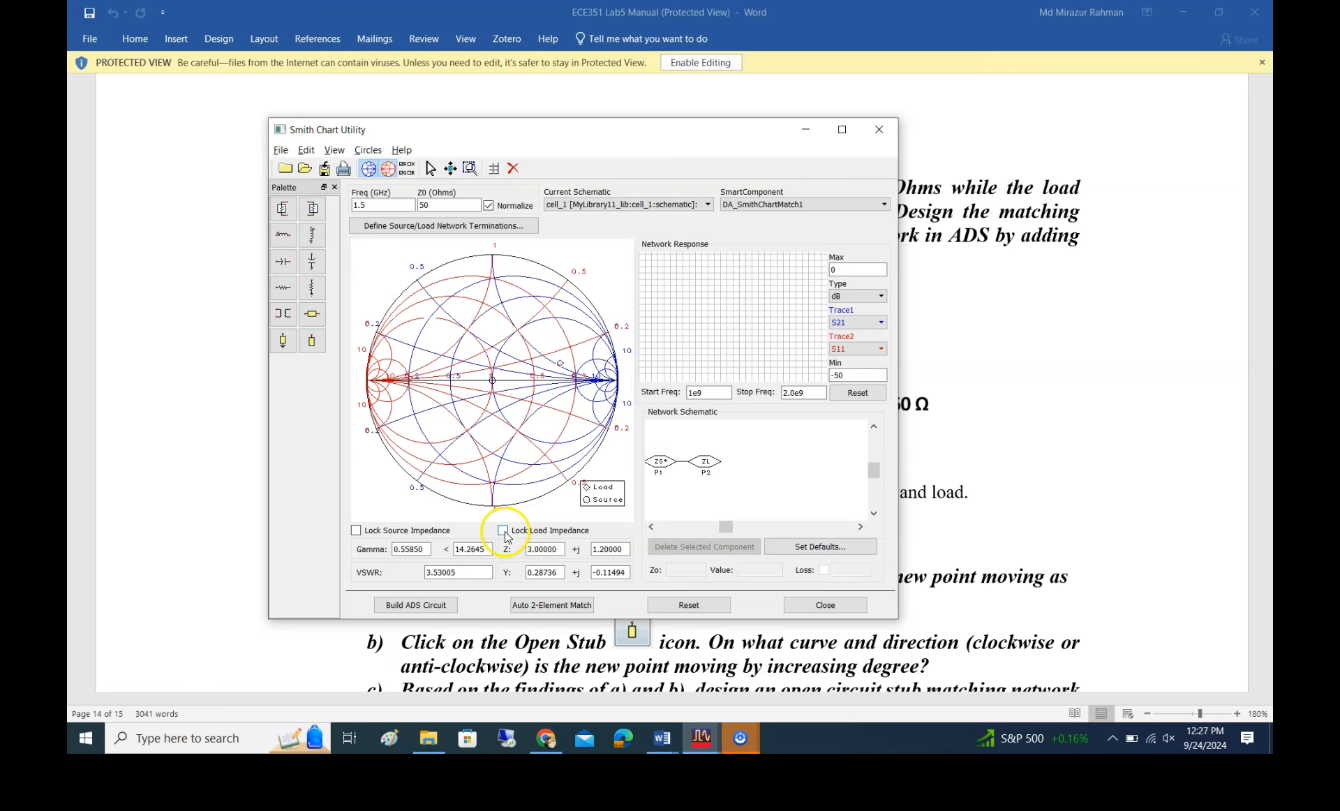
# Lock both the source and load impedances, and select load P2 as the starting point in the network schematic
pyautogui.click(660, 462)
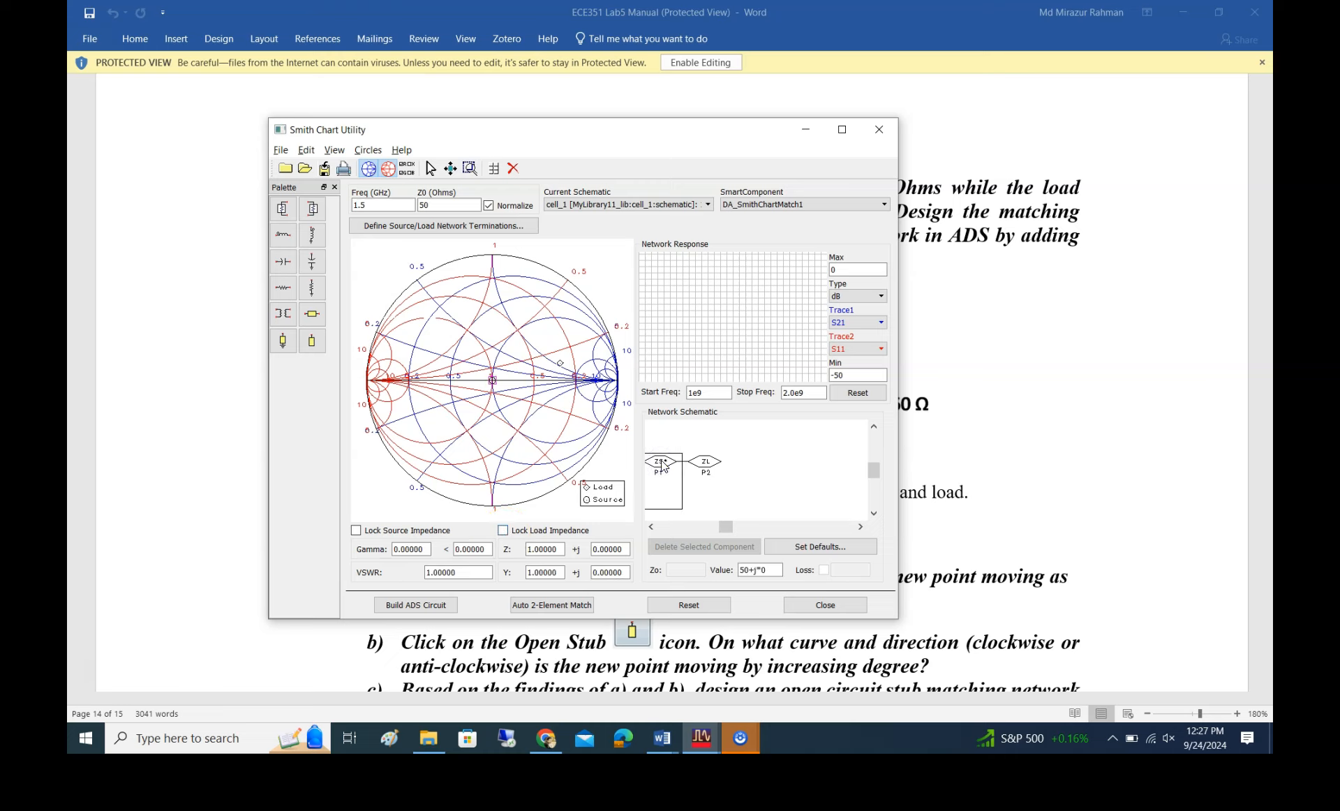
pyautogui.click(358, 532)
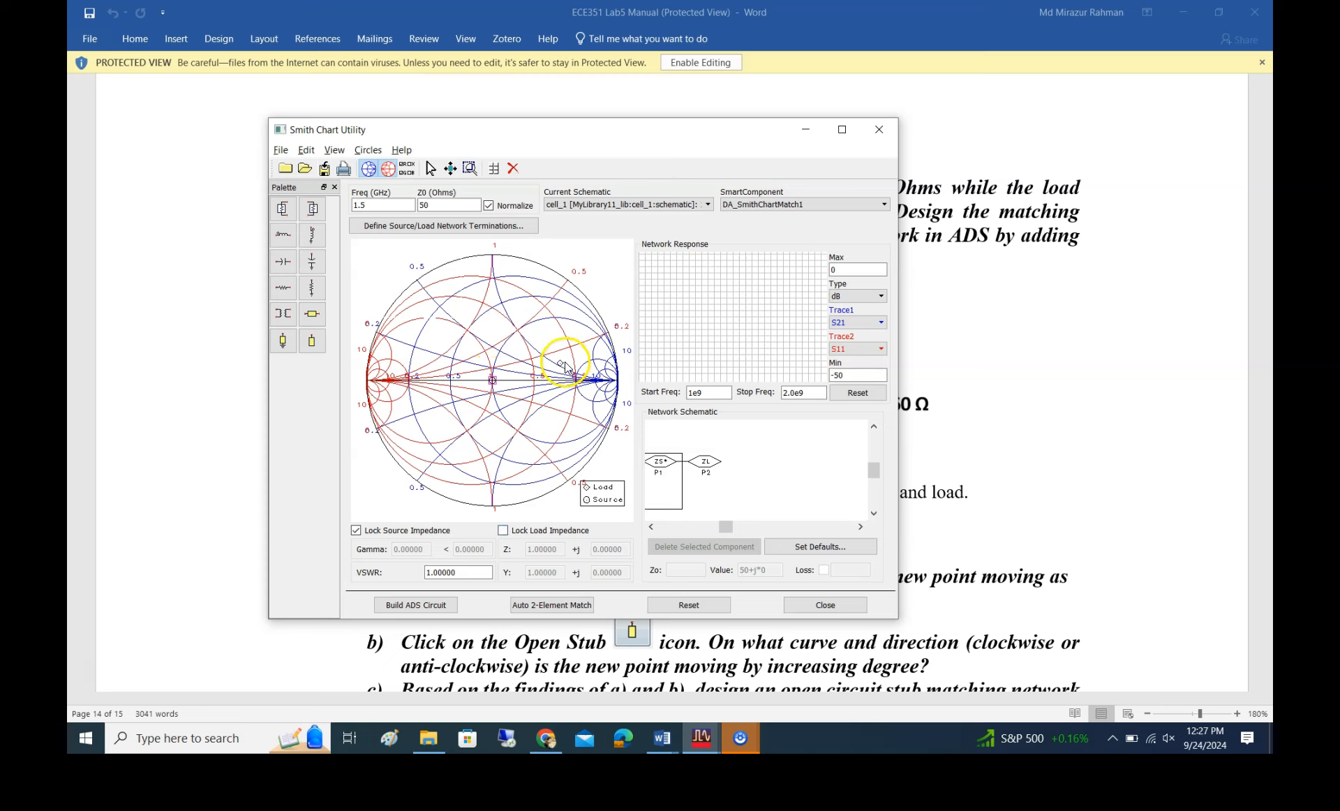
pyautogui.click(504, 530)
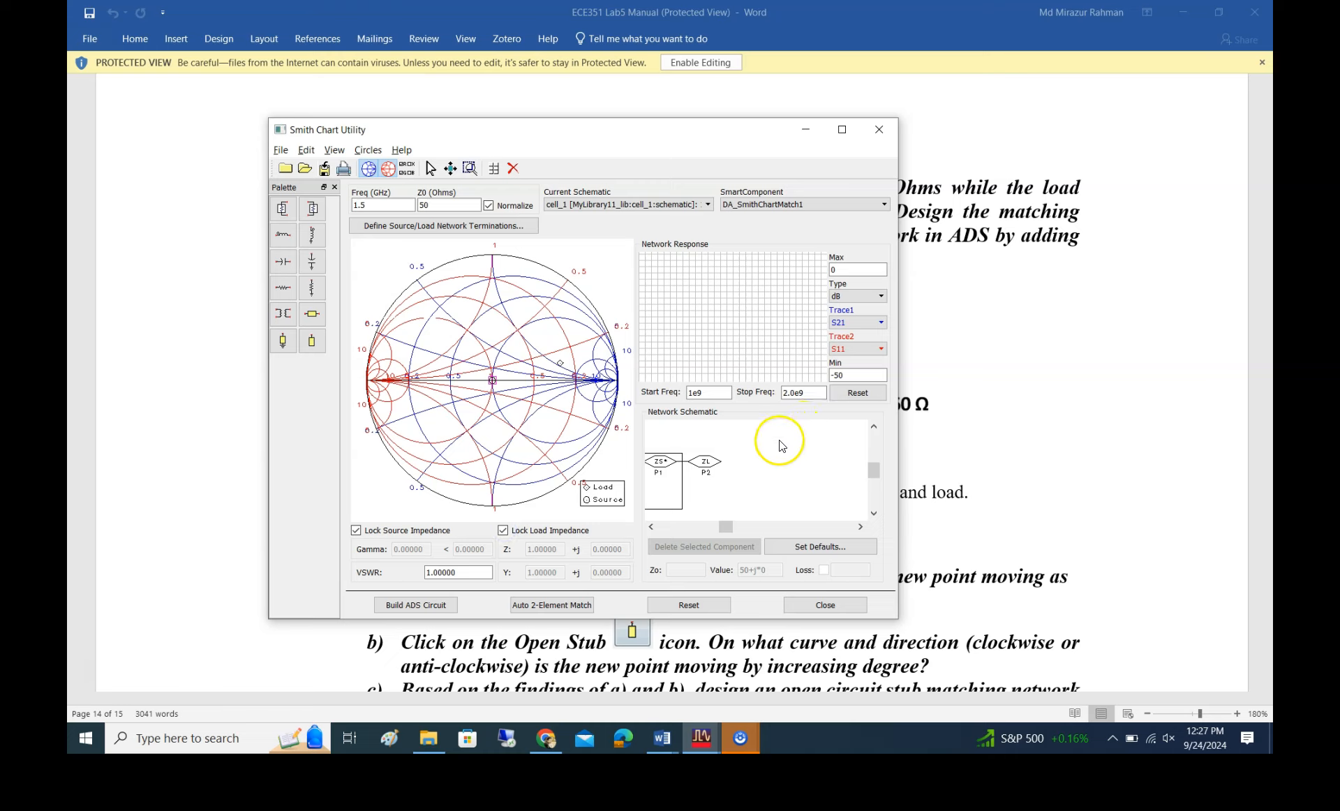
pyautogui.click(692, 469)
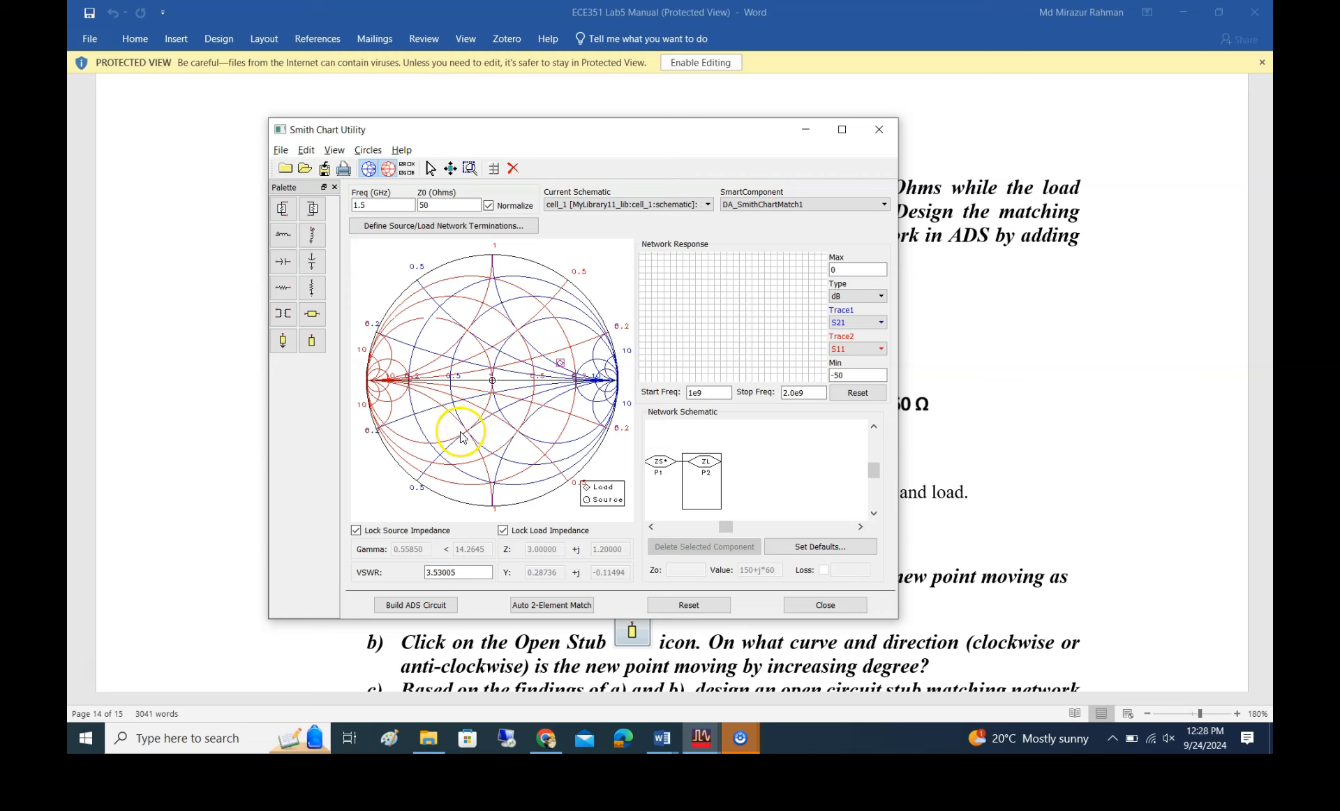
pyautogui.click(560, 364)
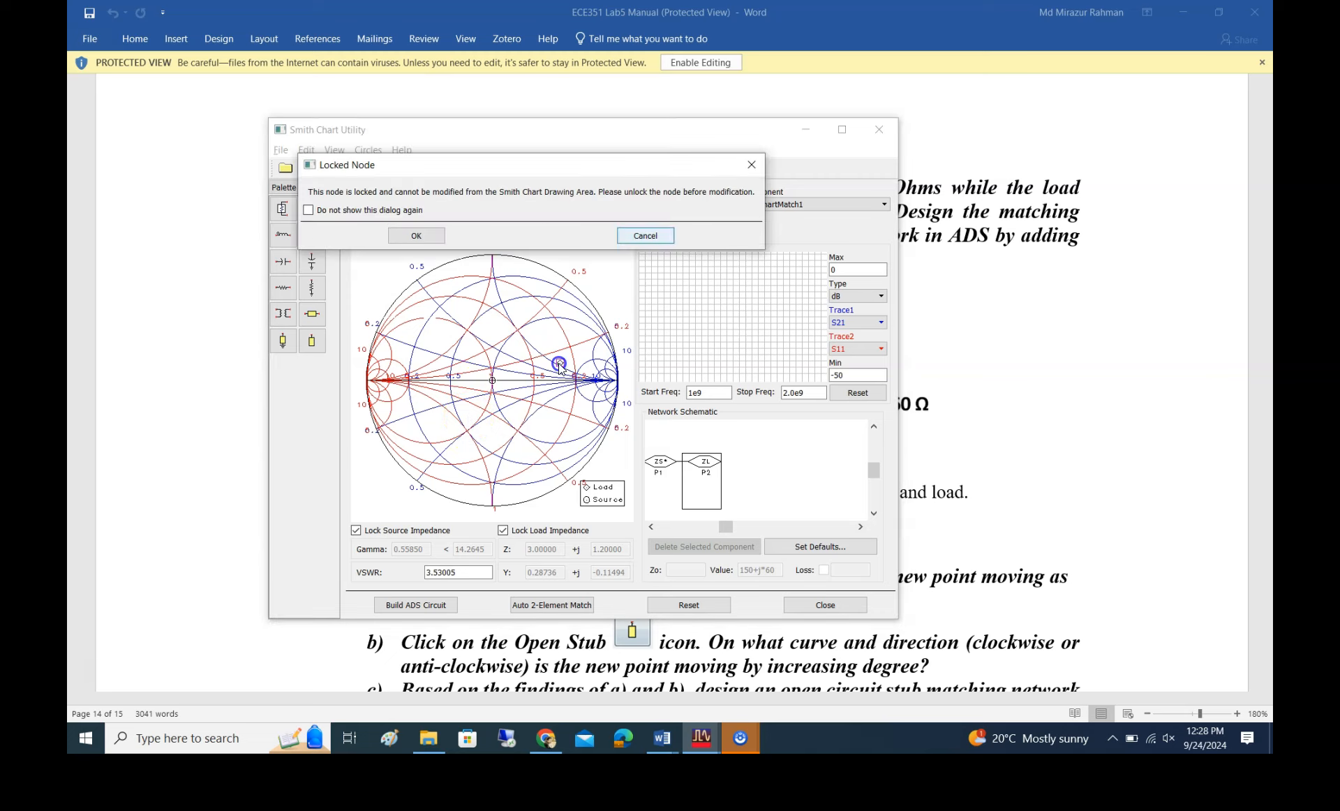
pyautogui.click(646, 234)
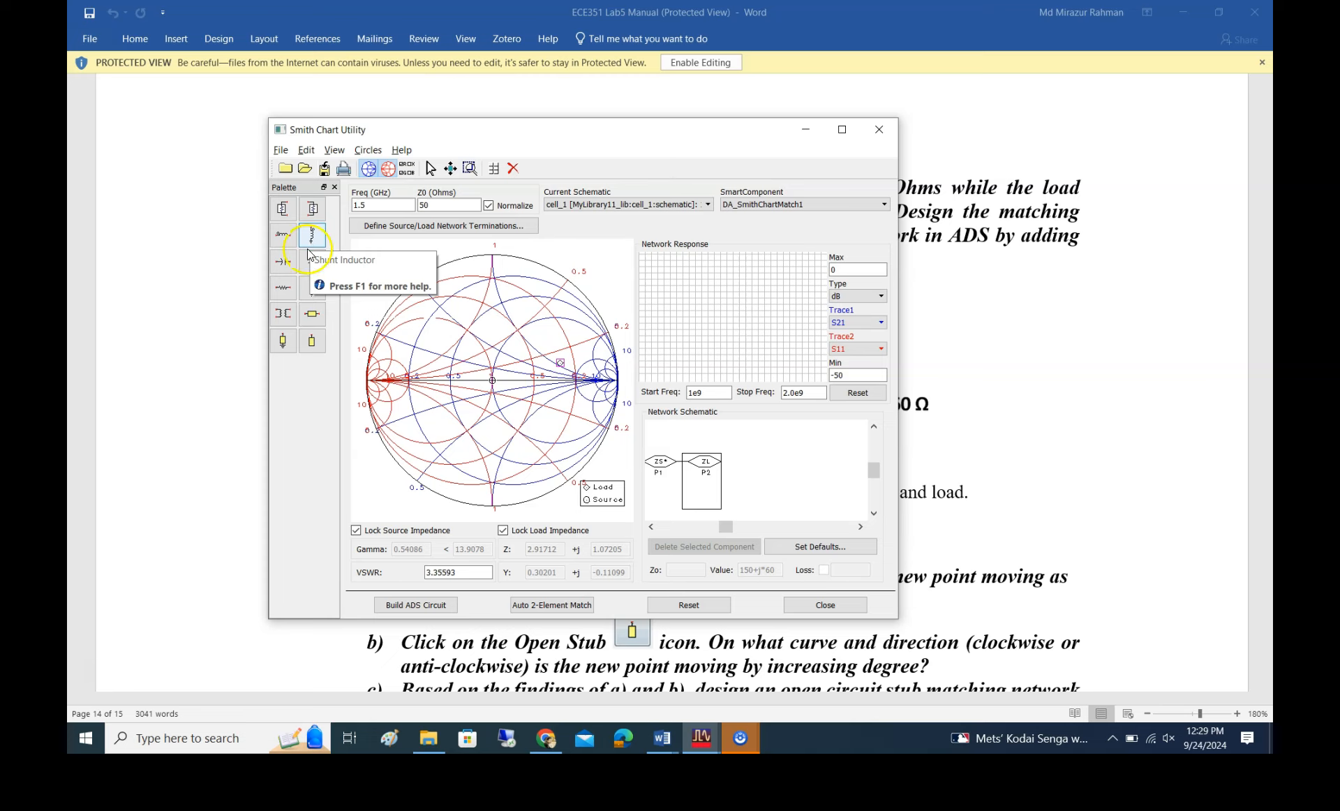
pyautogui.click(452, 464)
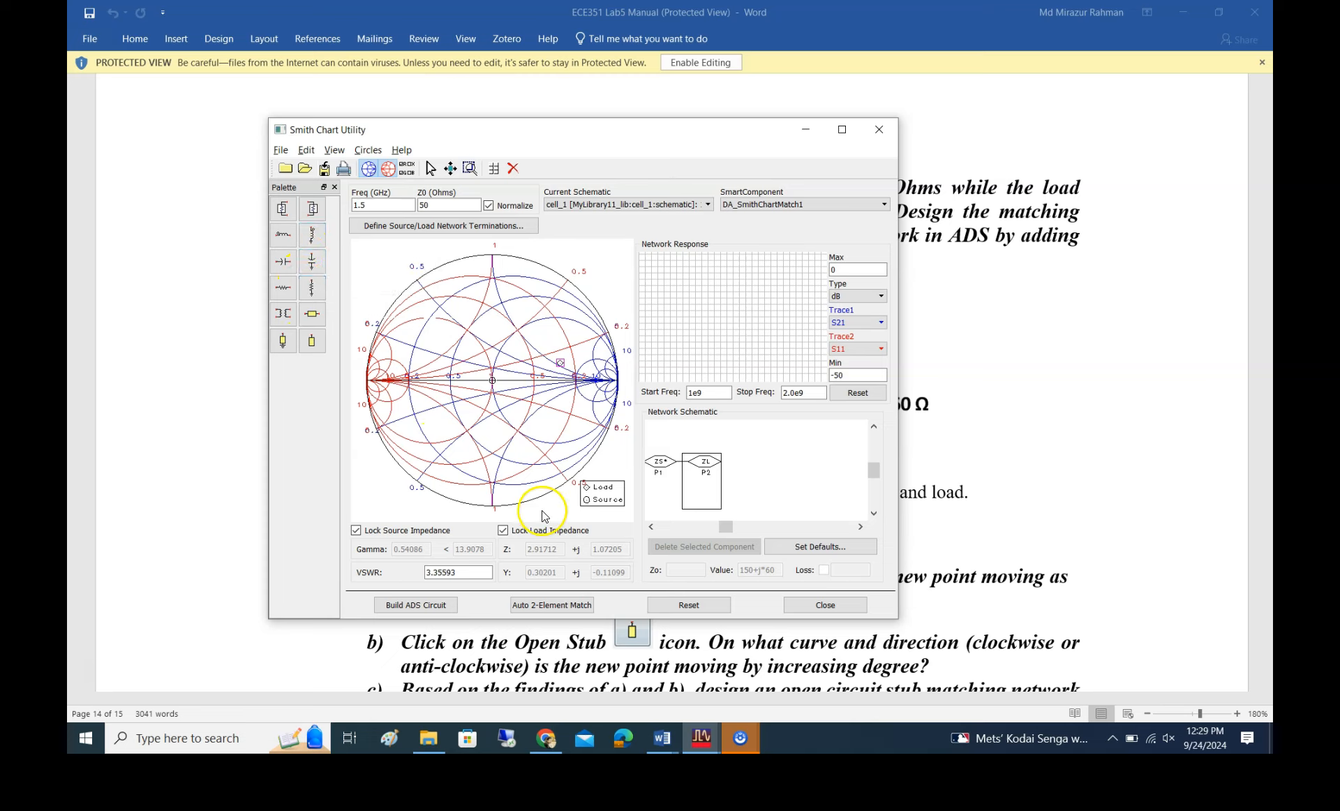
pyautogui.click(293, 238)
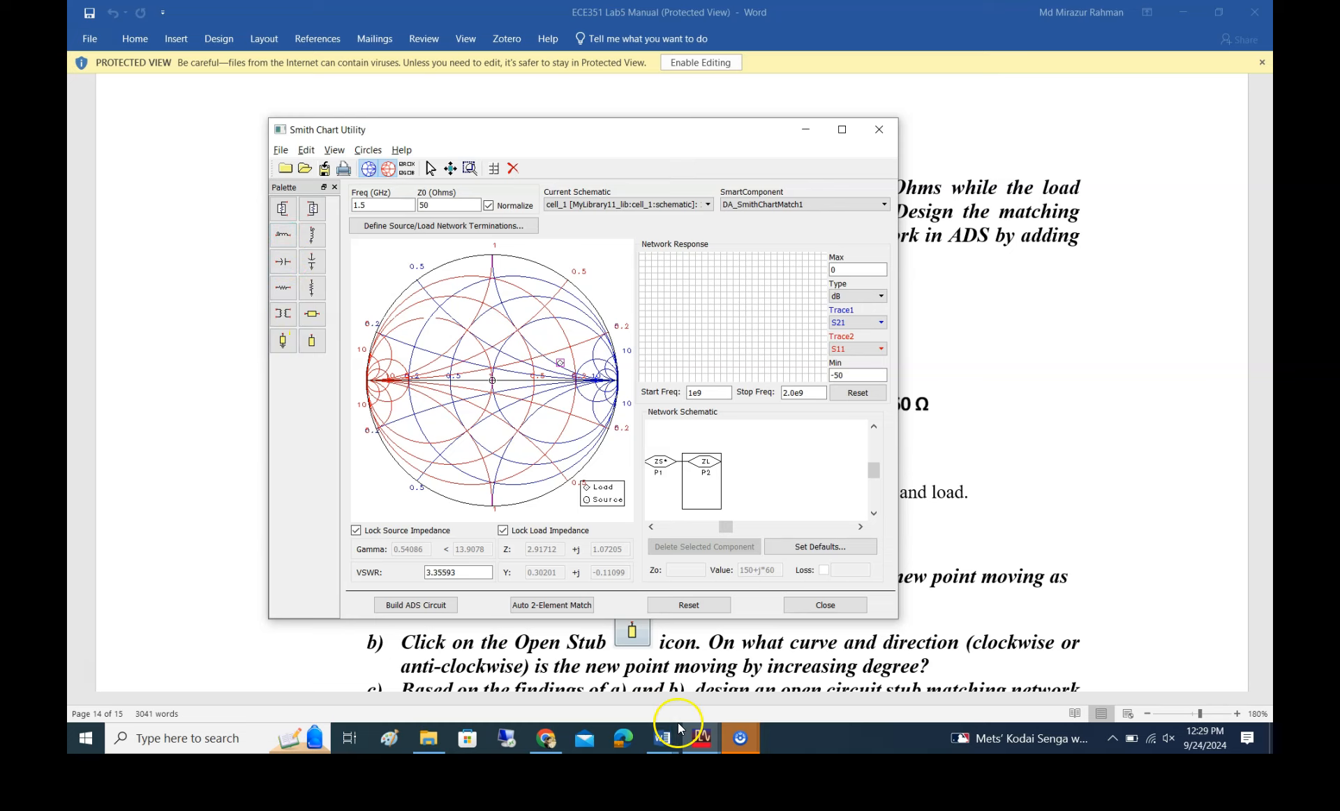
# Add a shunt capacitor of about 1.204 pF at the load, moving the impedance point onto the unit-resistance circle in the lower half of the chart
pyautogui.click(312, 267)
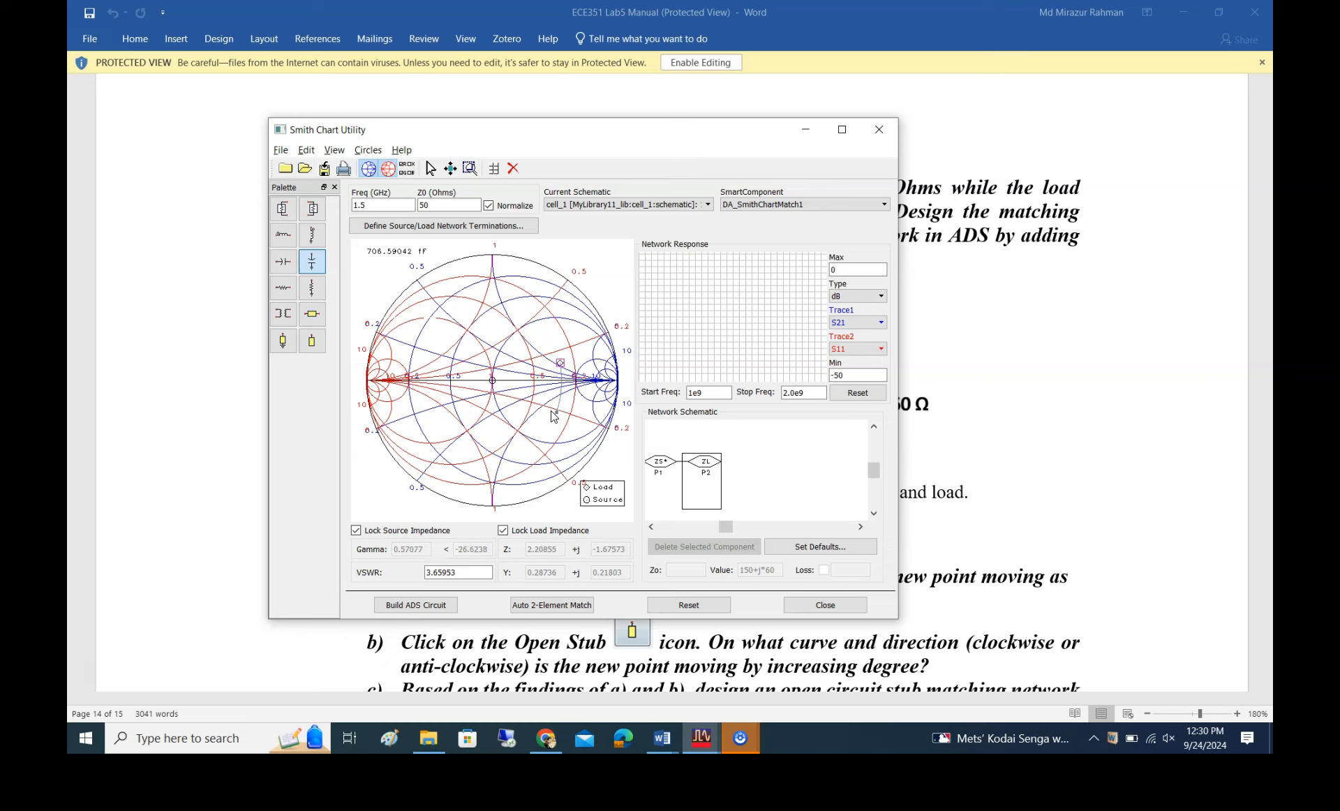
pyautogui.moveTo(554, 417); pyautogui.dragTo(434, 464)
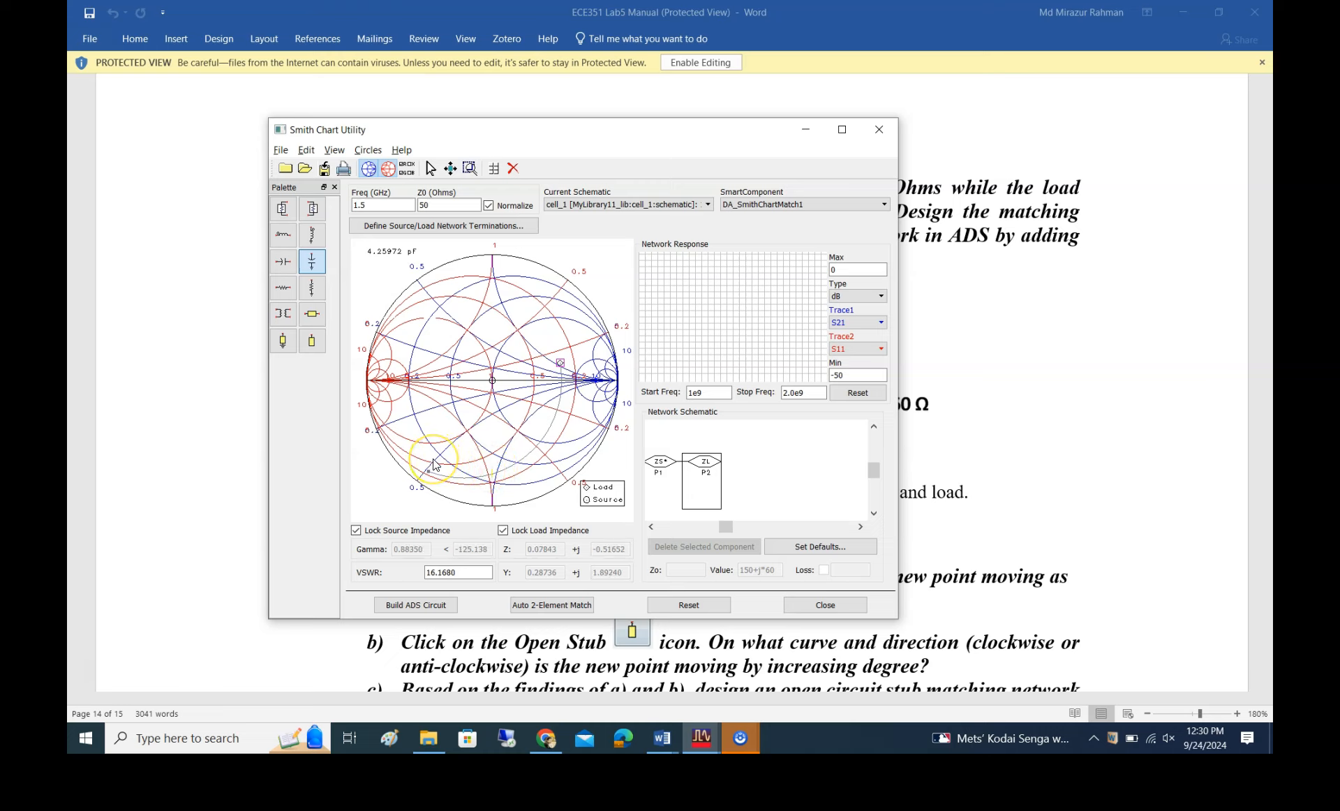
pyautogui.moveTo(429, 464); pyautogui.dragTo(548, 331)
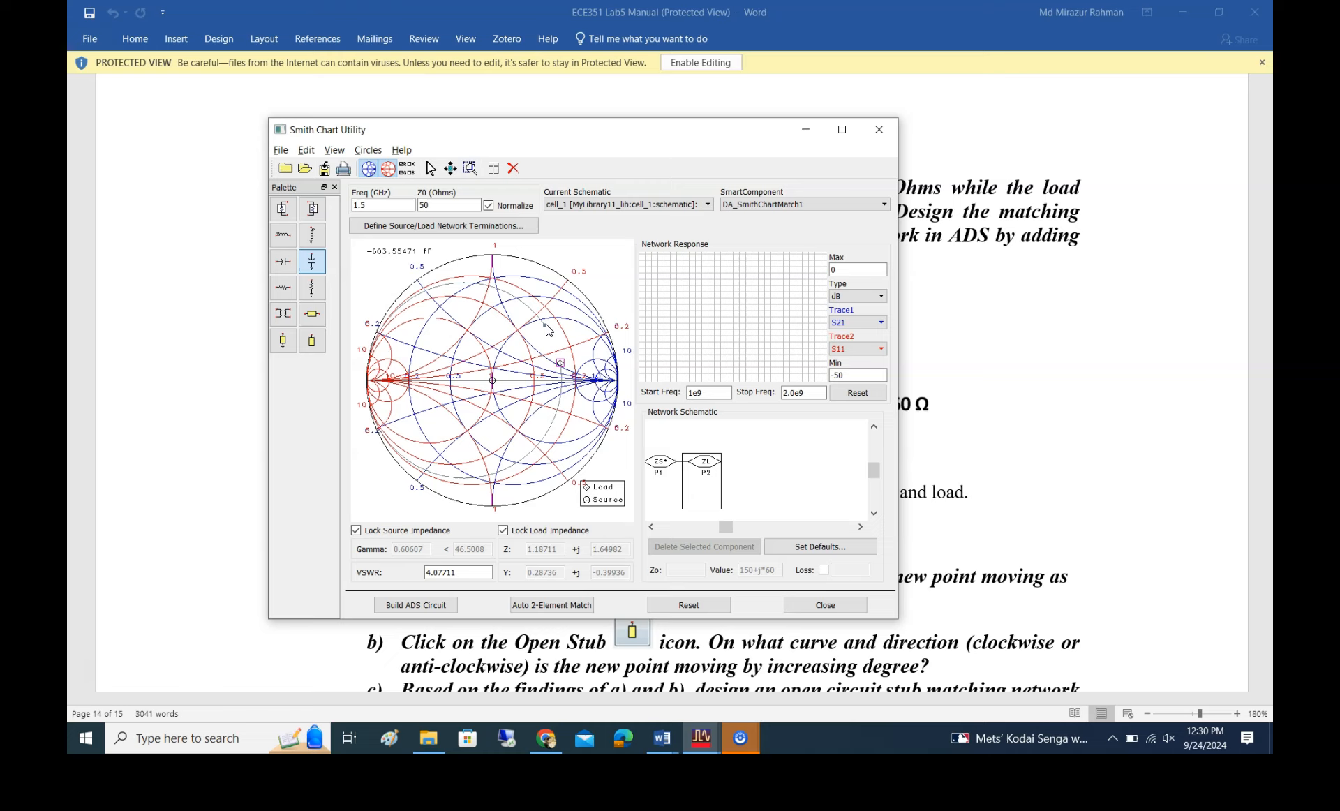
pyautogui.moveTo(548, 330); pyautogui.dragTo(559, 406)
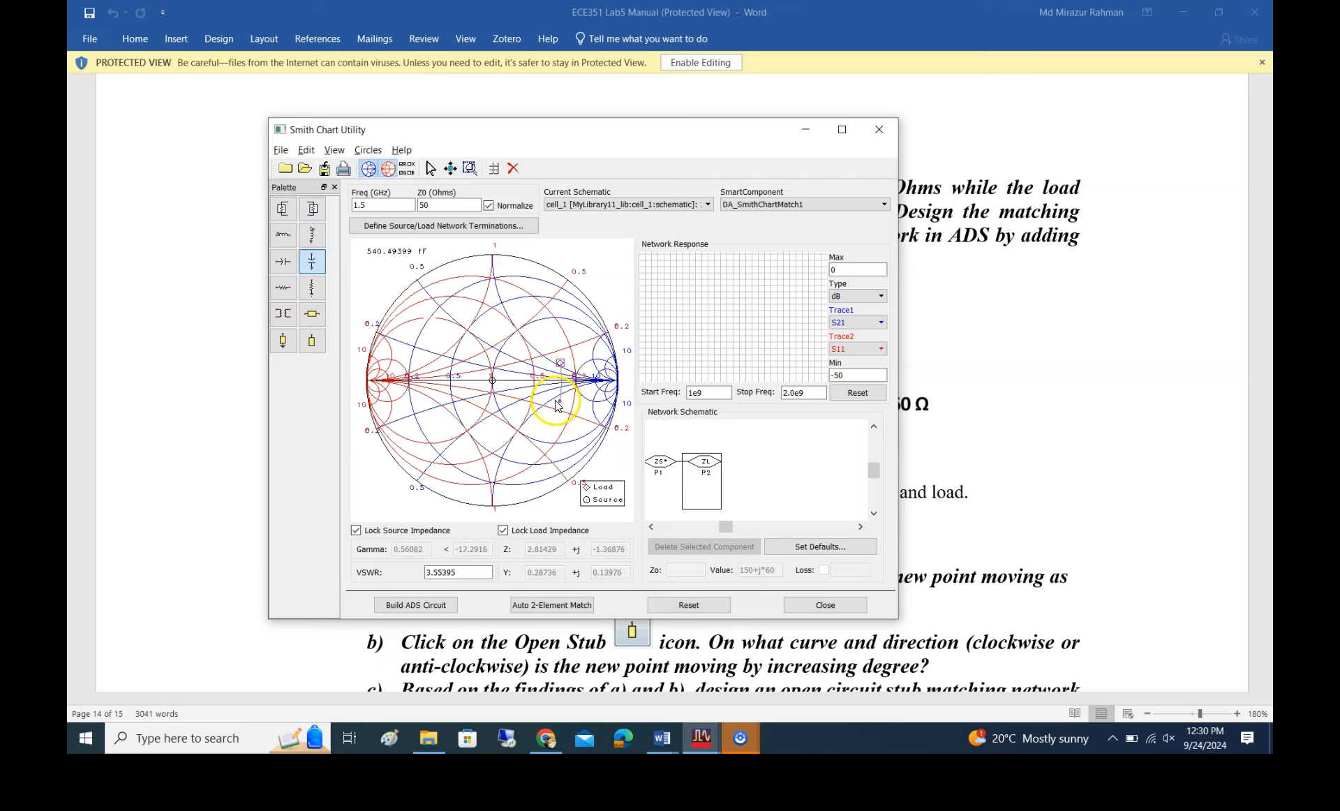
pyautogui.moveTo(556, 401); pyautogui.dragTo(493, 387)
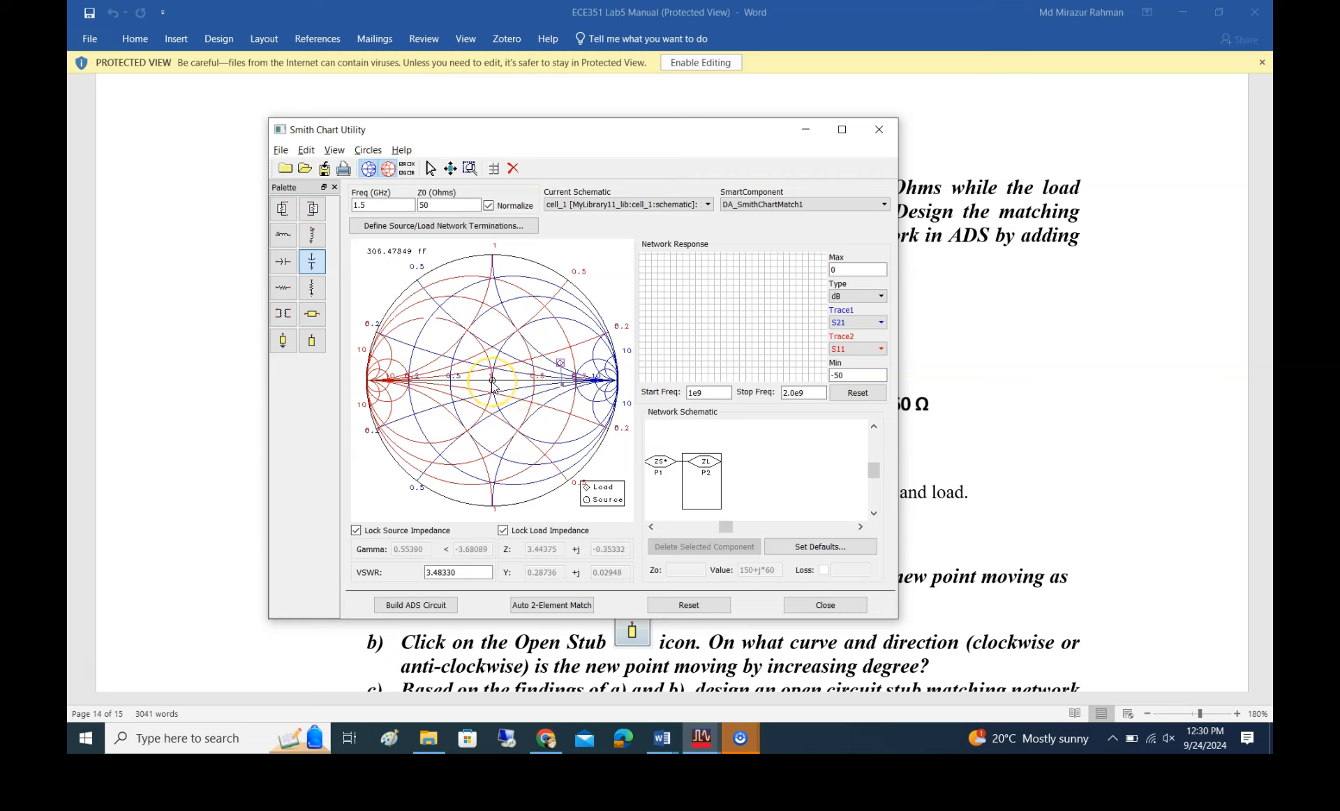
pyautogui.moveTo(493, 387); pyautogui.dragTo(542, 444)
pyautogui.moveTo(542, 444); pyautogui.dragTo(542, 446)
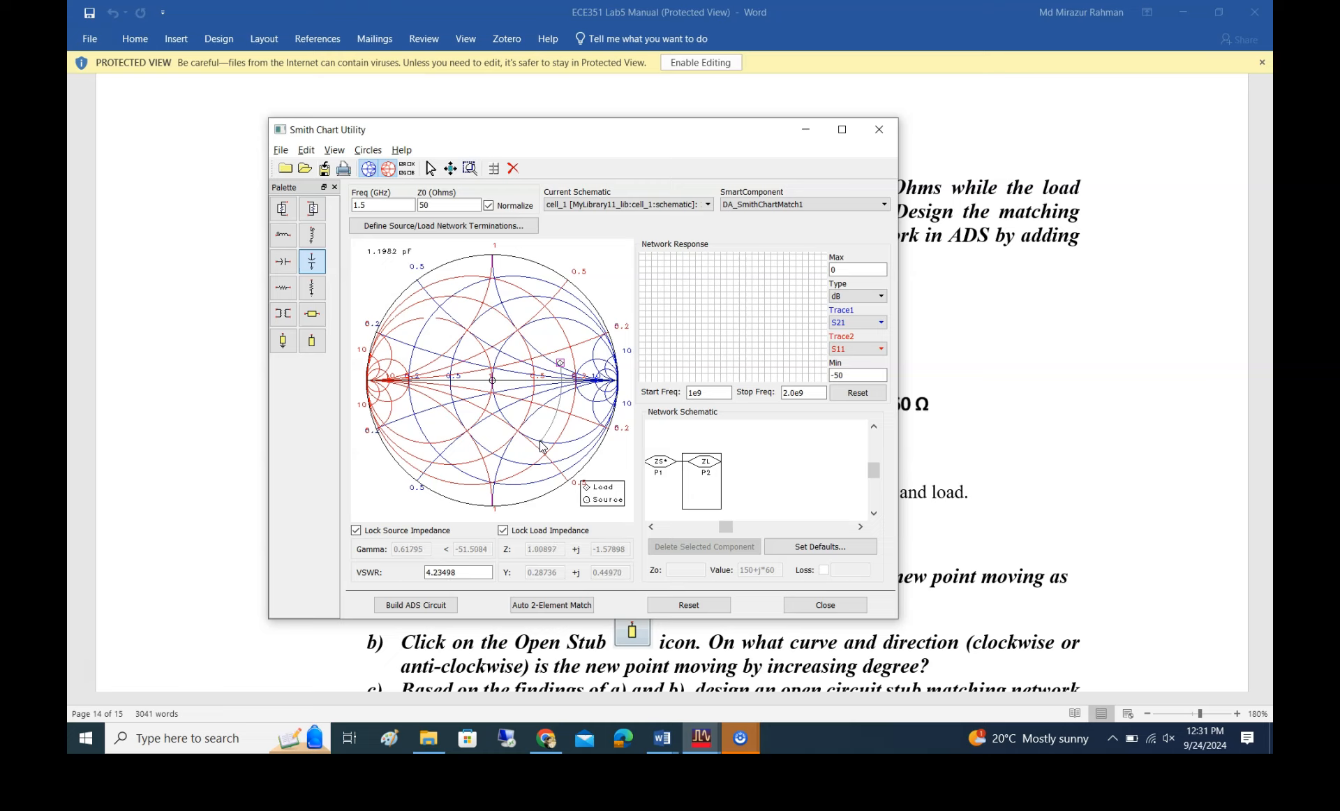
pyautogui.moveTo(542, 446)
pyautogui.mouseDown()
pyautogui.moveTo(494, 386)
pyautogui.moveTo(551, 429)
pyautogui.moveTo(542, 446)
pyautogui.mouseUp()
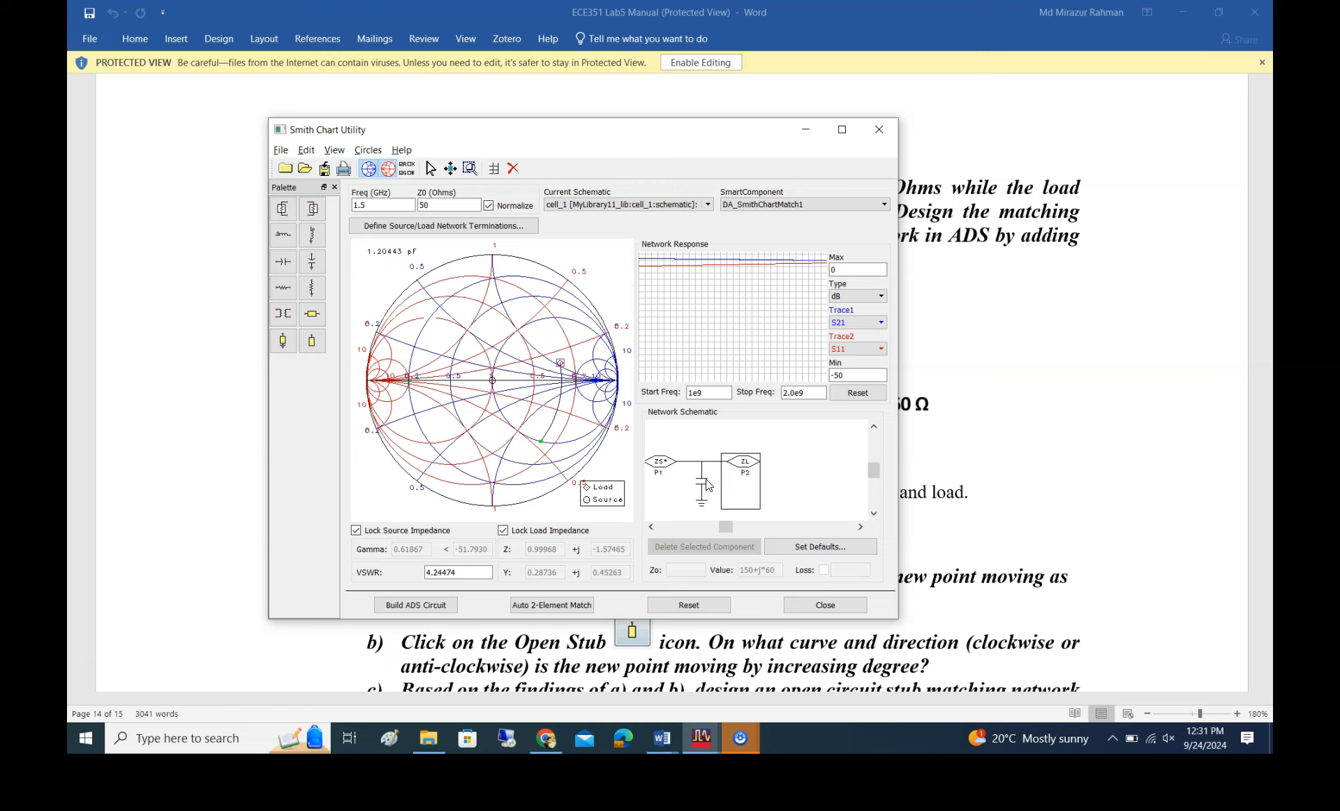
pyautogui.click(708, 474)
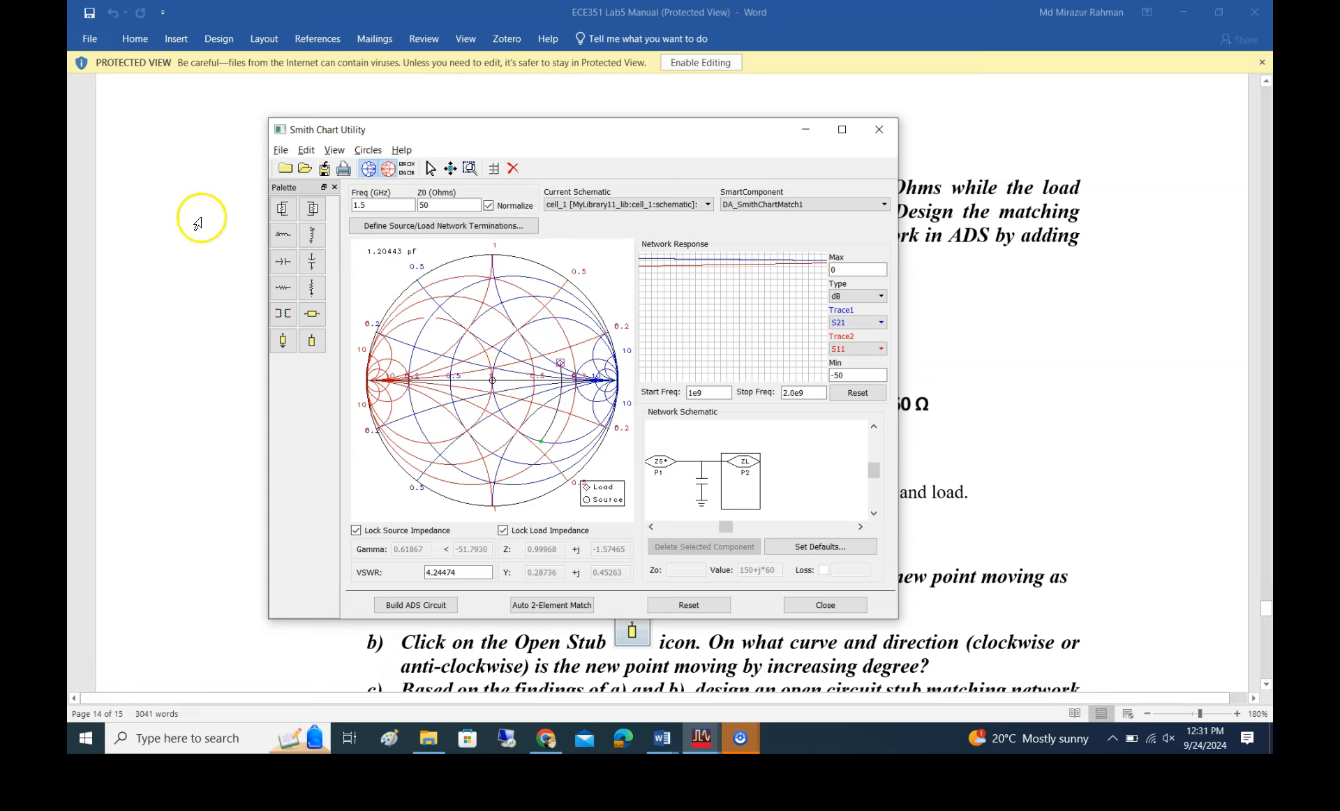
# Add a series inductor of about 8.3 nH after the shunt capacitor, bringing the impedance point to the centre of the chart
pyautogui.click(284, 238)
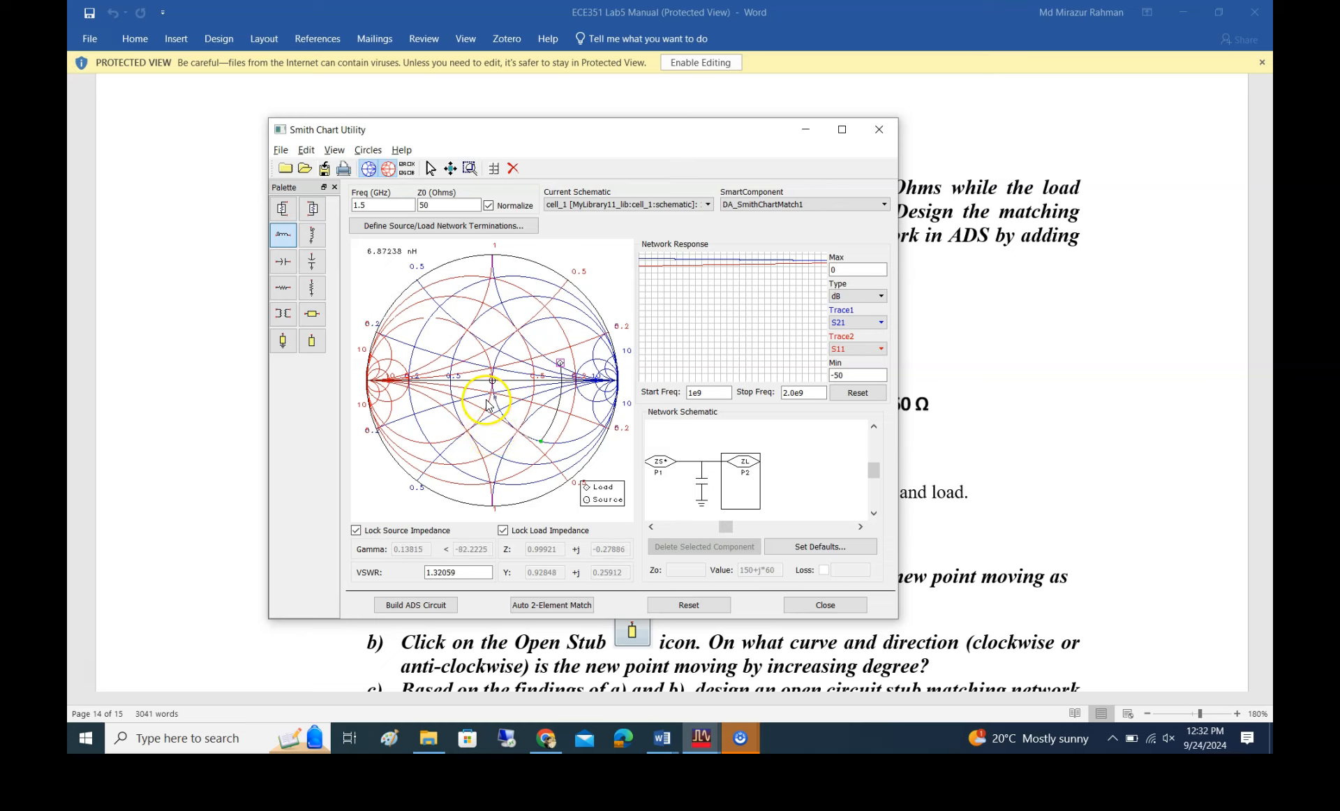
pyautogui.click(549, 342)
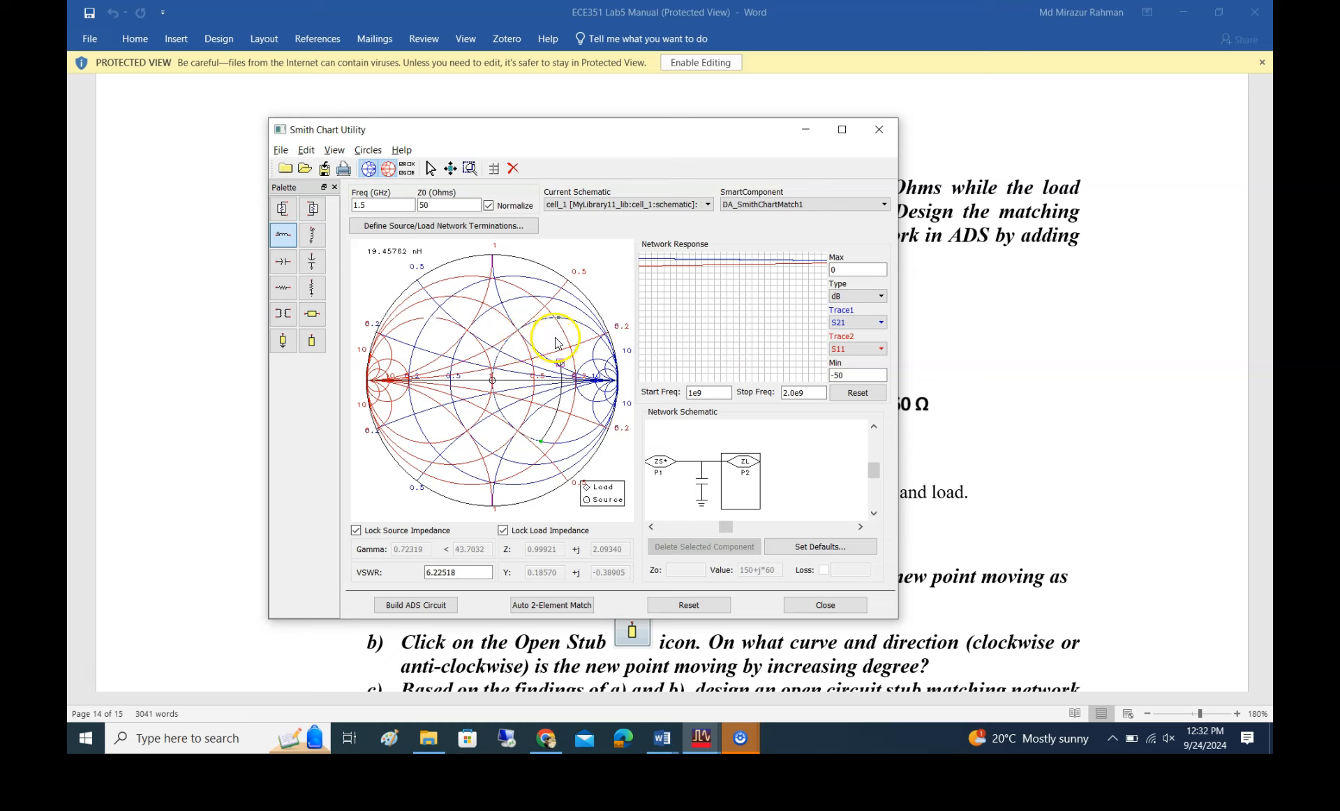
pyautogui.moveTo(549, 343); pyautogui.dragTo(493, 382)
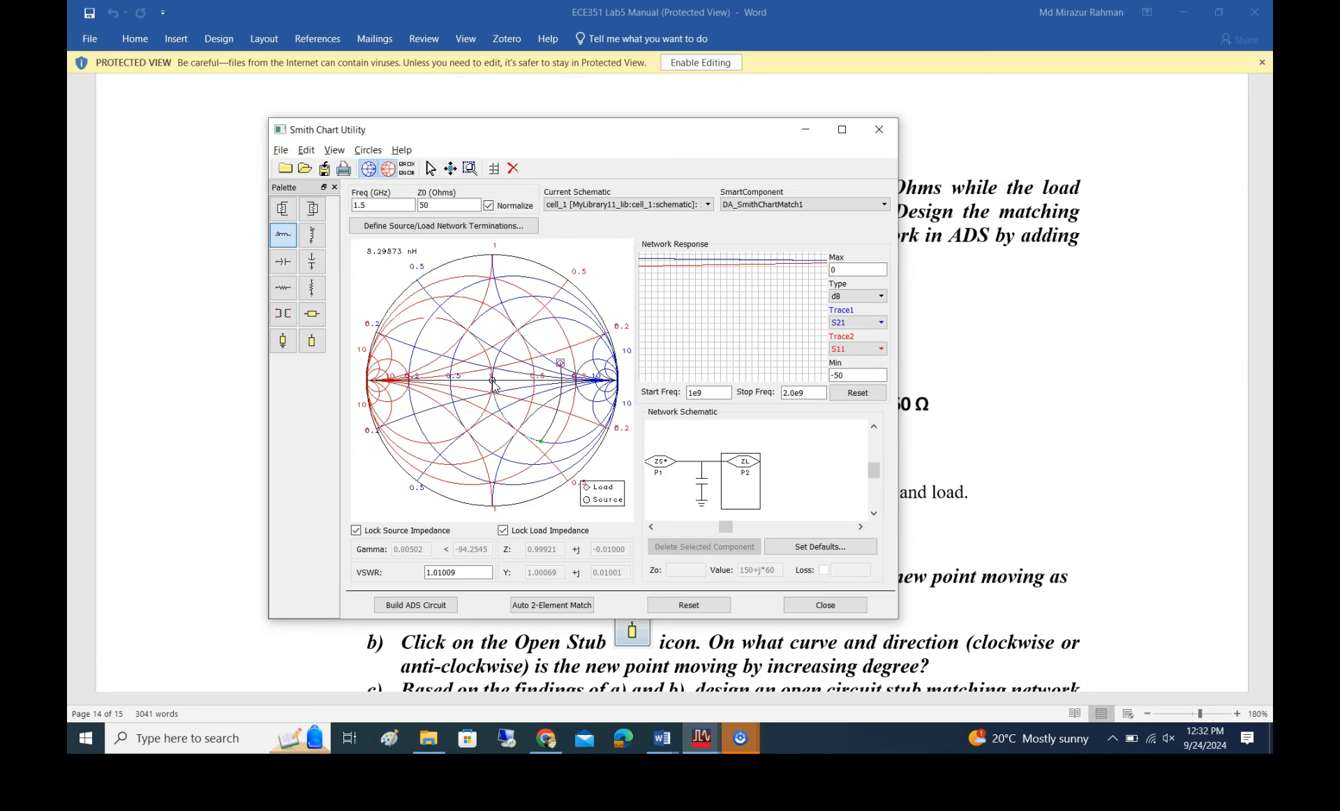
pyautogui.click(494, 383)
pyautogui.click(499, 394)
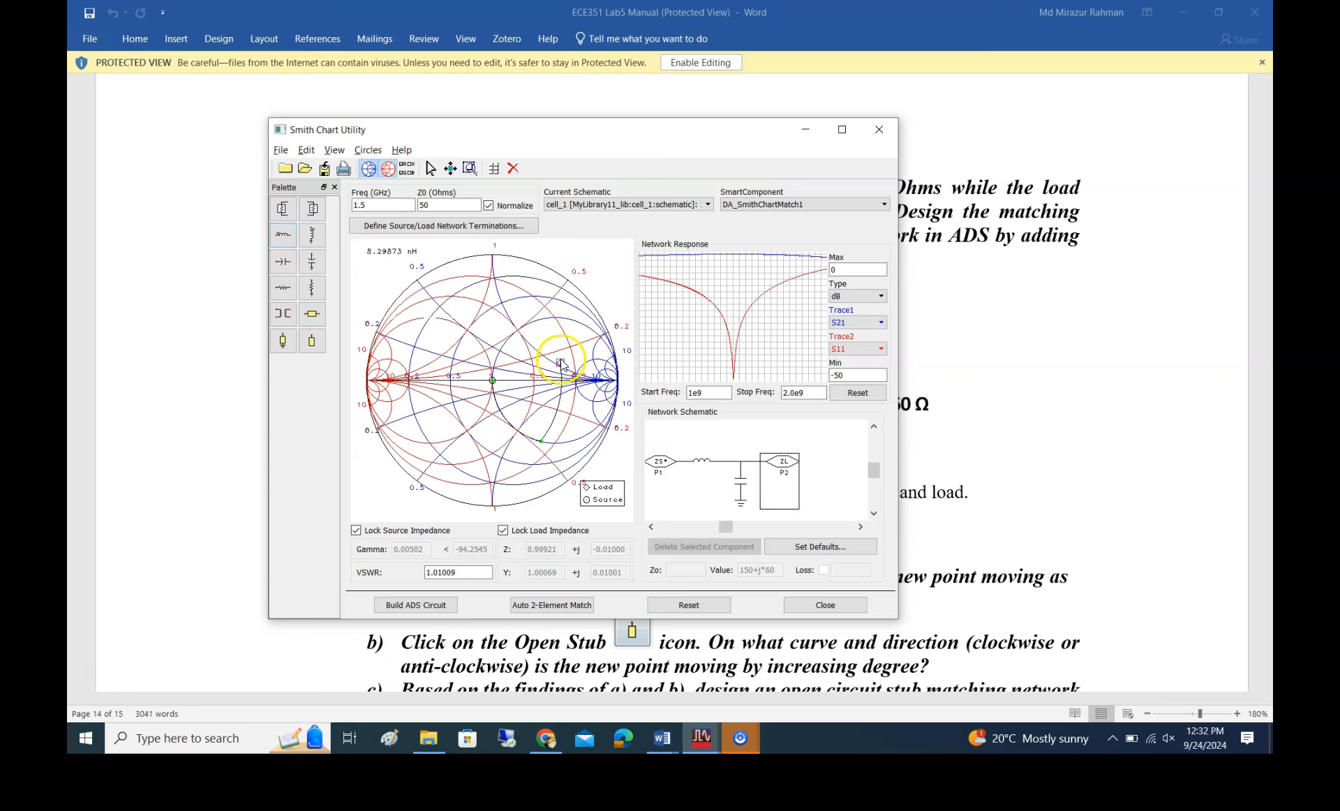
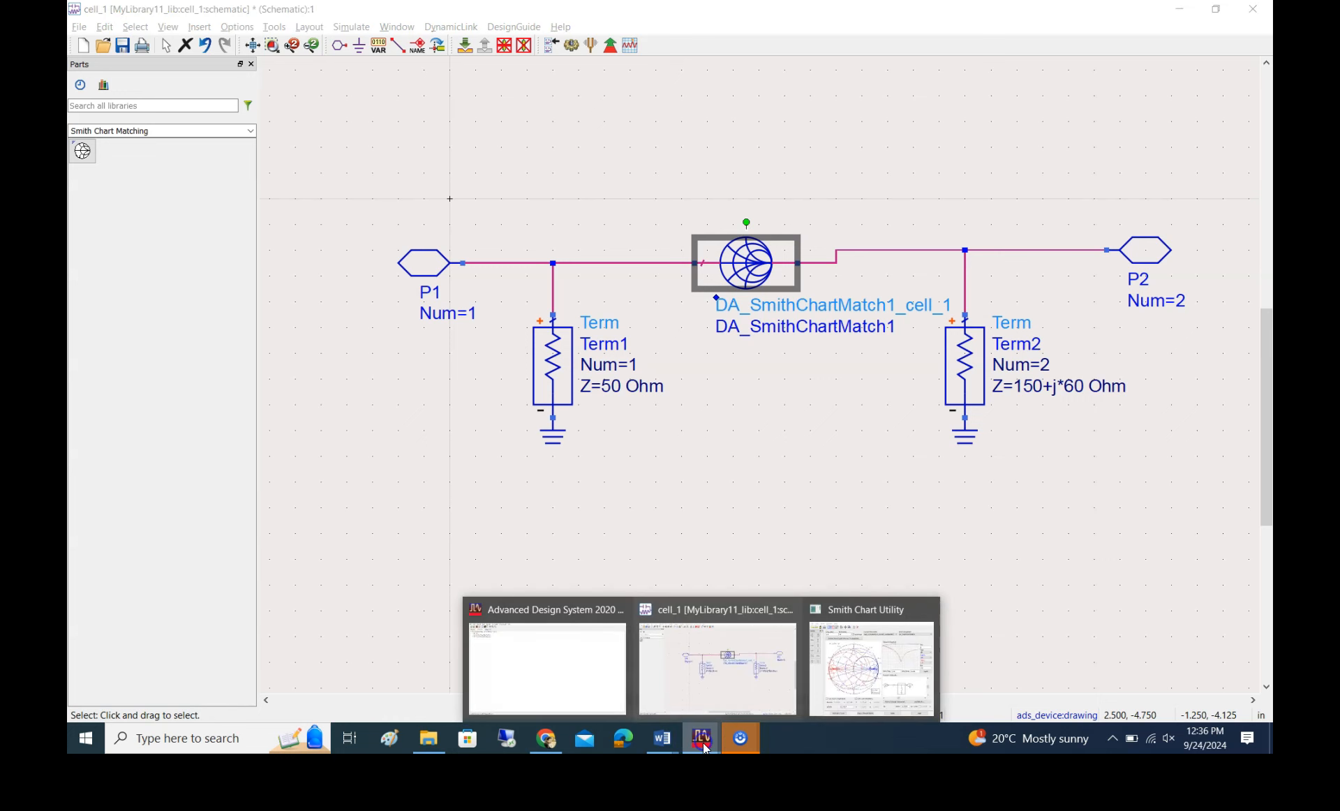
# Build the ADS circuit from the Smith chart match and push into the DA_SmithChartMatch1 component to inspect its network
pyautogui.click(869, 664)
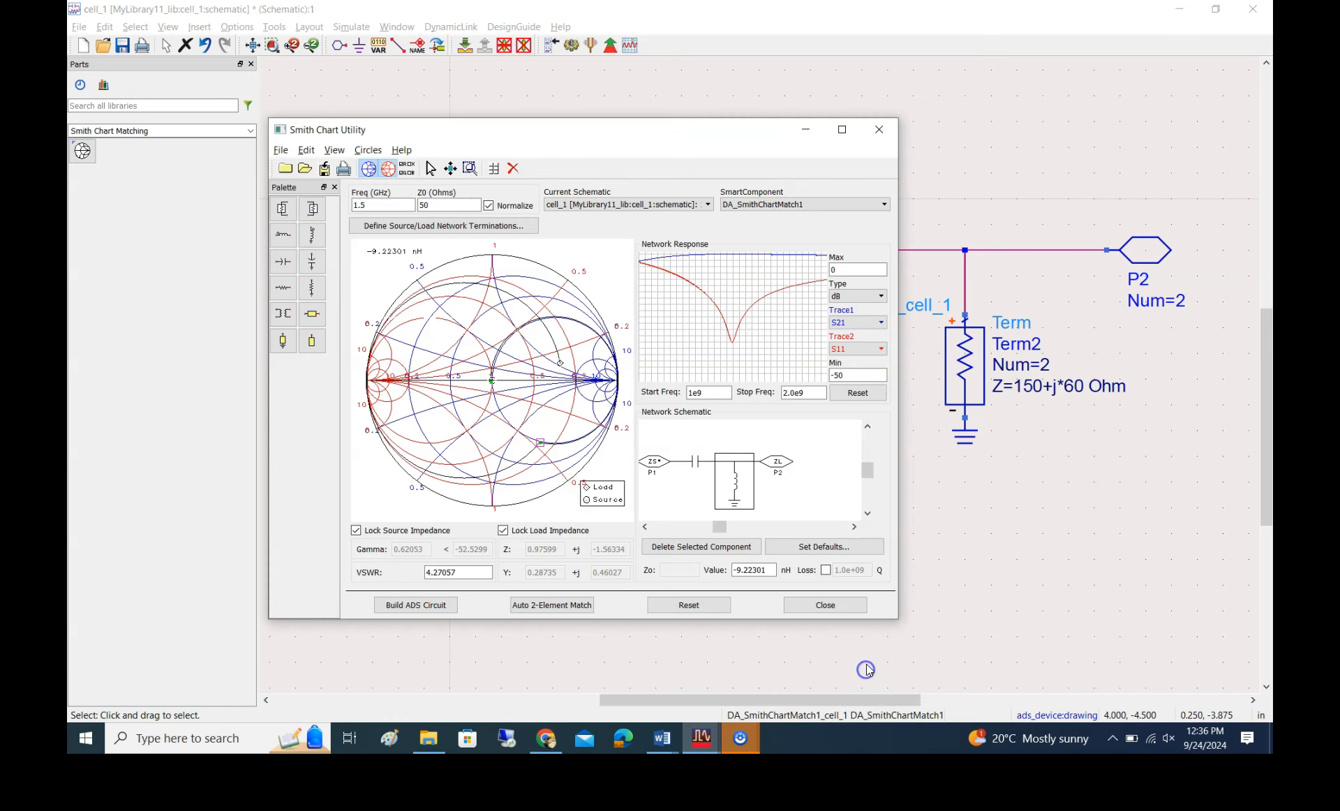
pyautogui.click(415, 605)
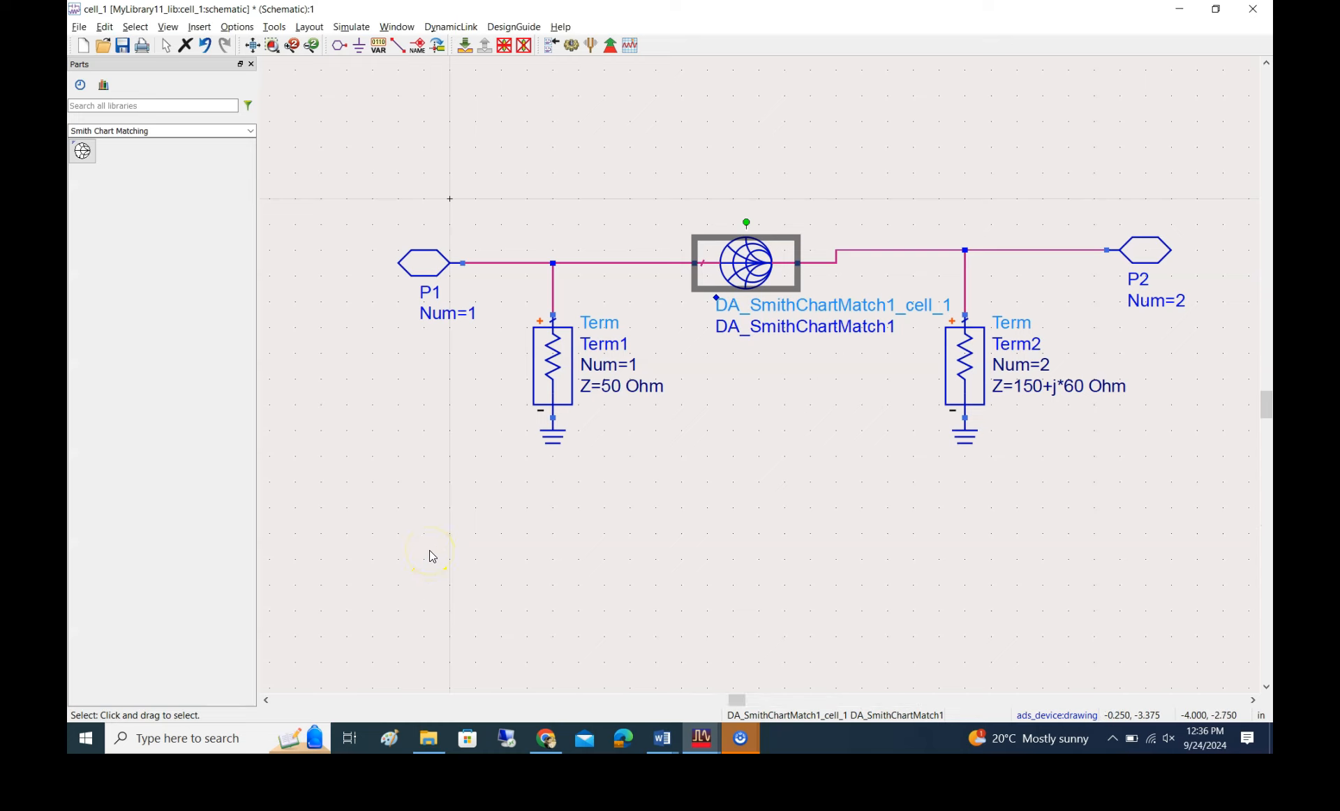
pyautogui.click(466, 48)
pyautogui.click(475, 412)
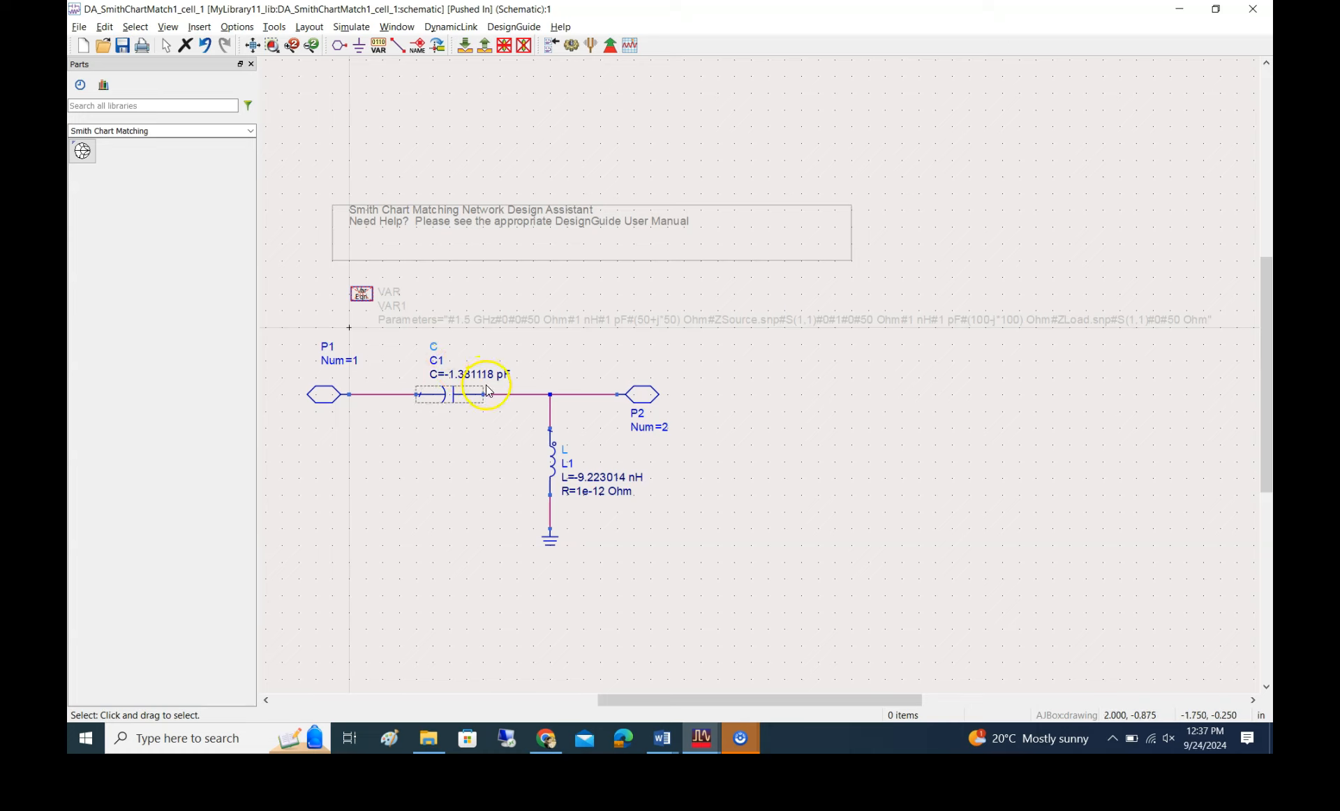
# Check the series capacitor's value in the Smith Chart Utility, and minimise the utility
pyautogui.moveTo(726, 741)
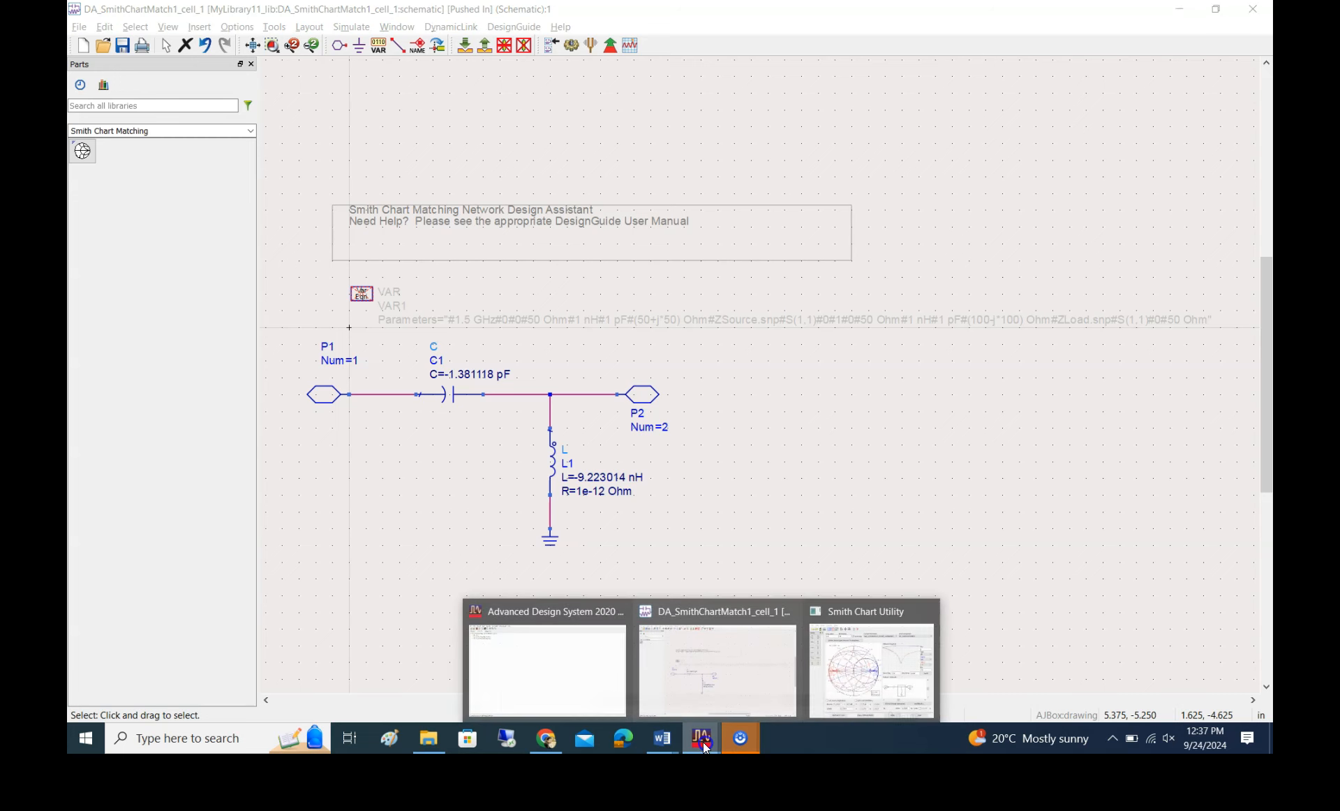
pyautogui.click(838, 693)
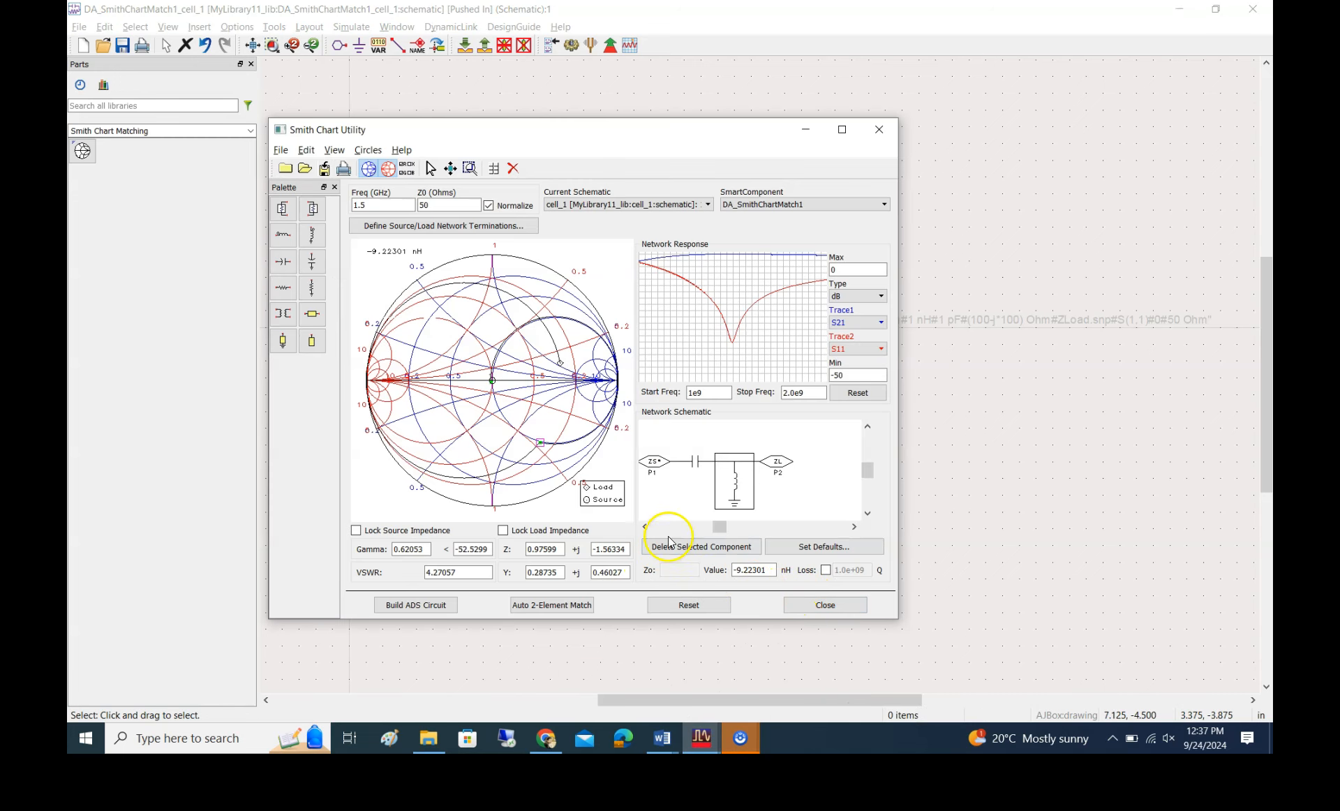
pyautogui.click(697, 462)
pyautogui.click(756, 572)
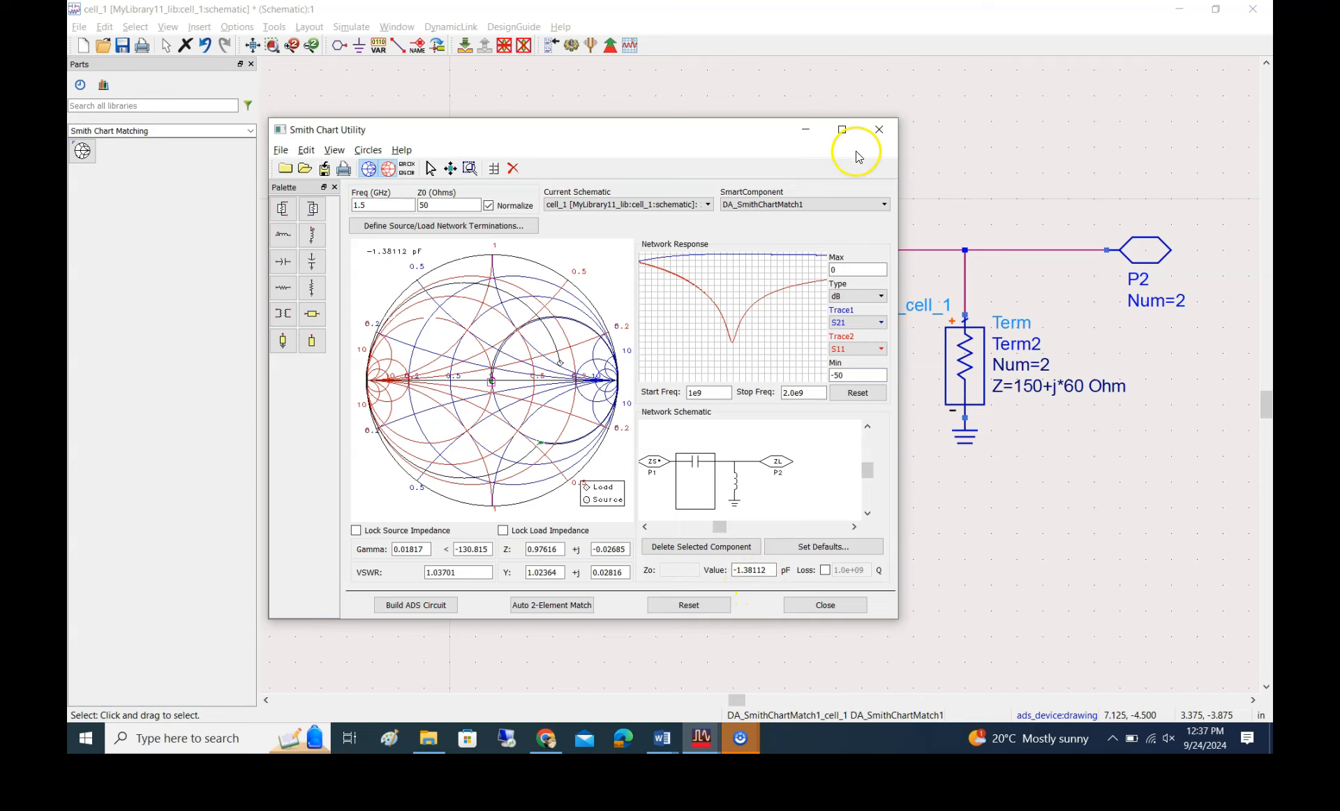
pyautogui.click(804, 130)
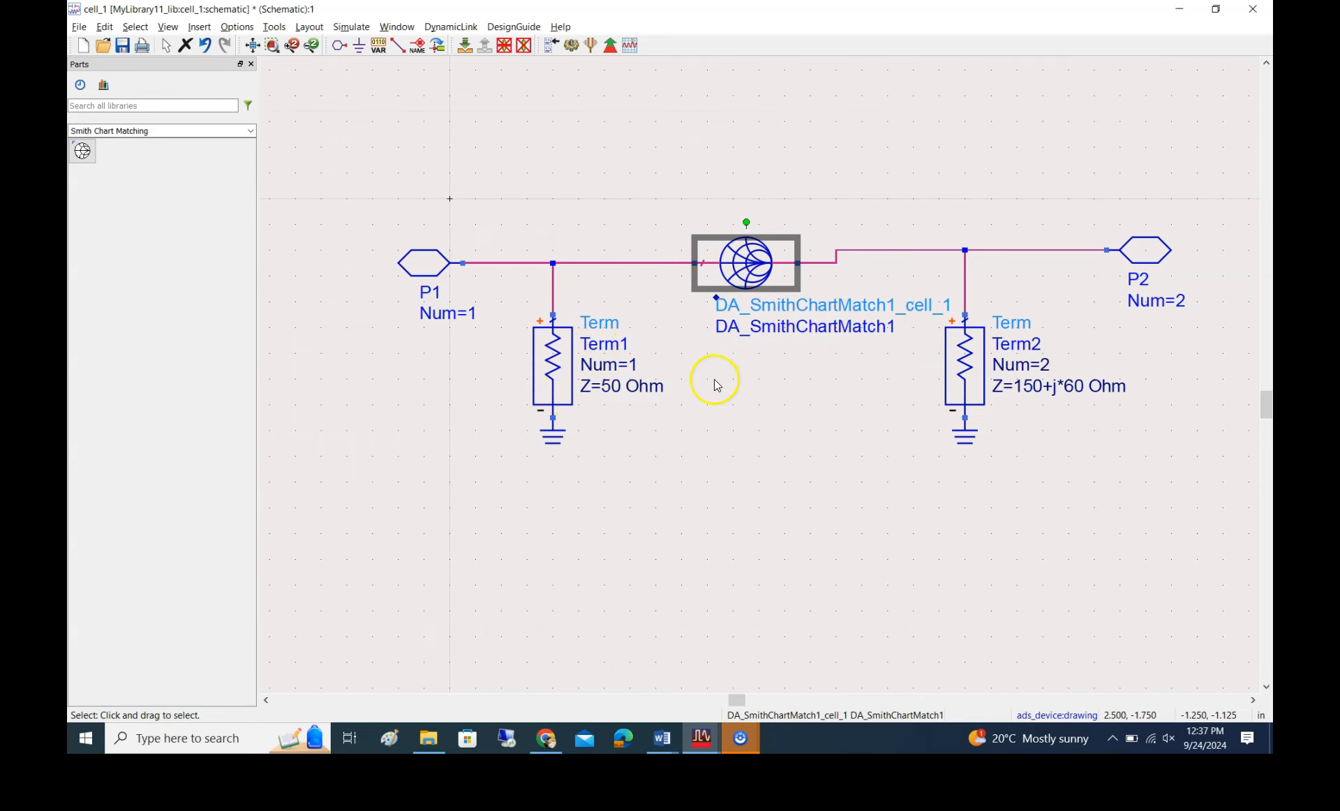
# Compare the Smith Chart Utility with the schematic and push into the matching component again to review its network
pyautogui.moveTo(702, 737)
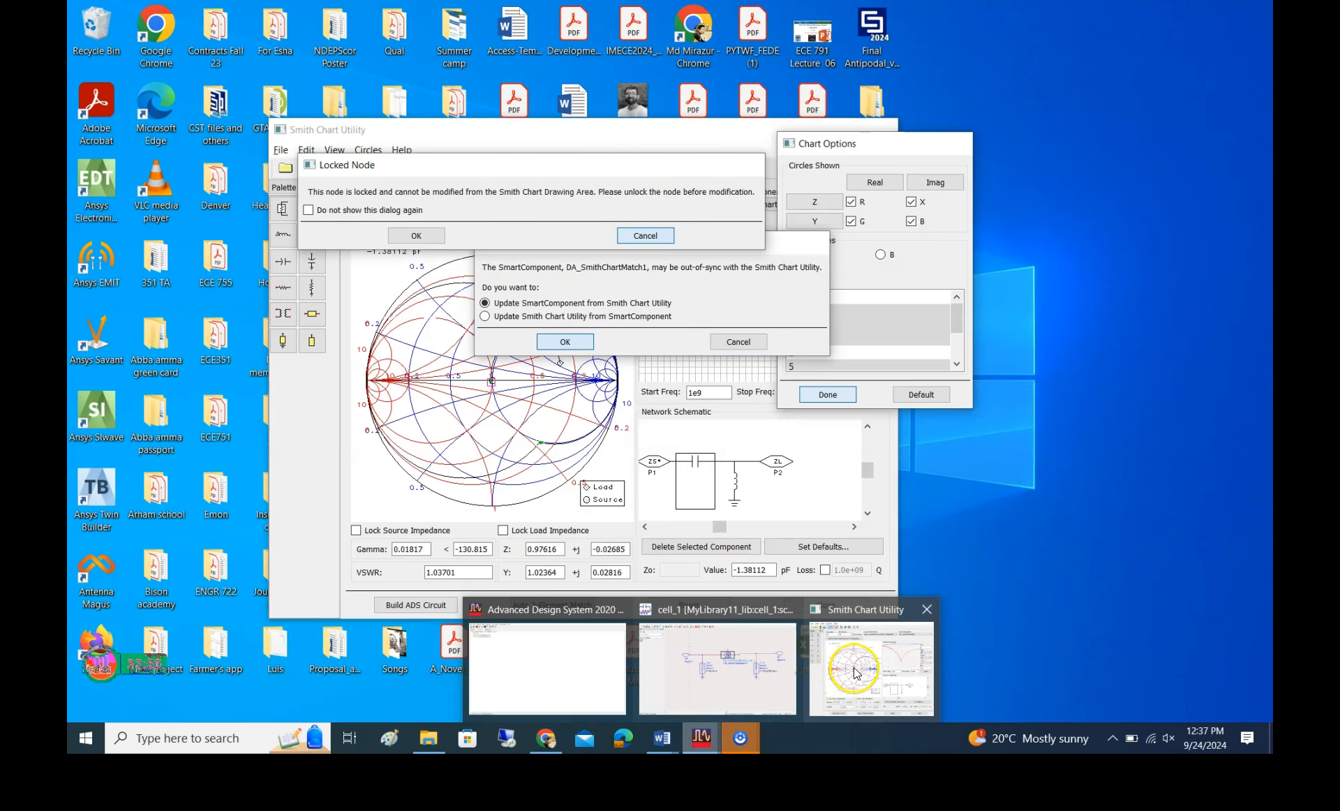
pyautogui.click(847, 683)
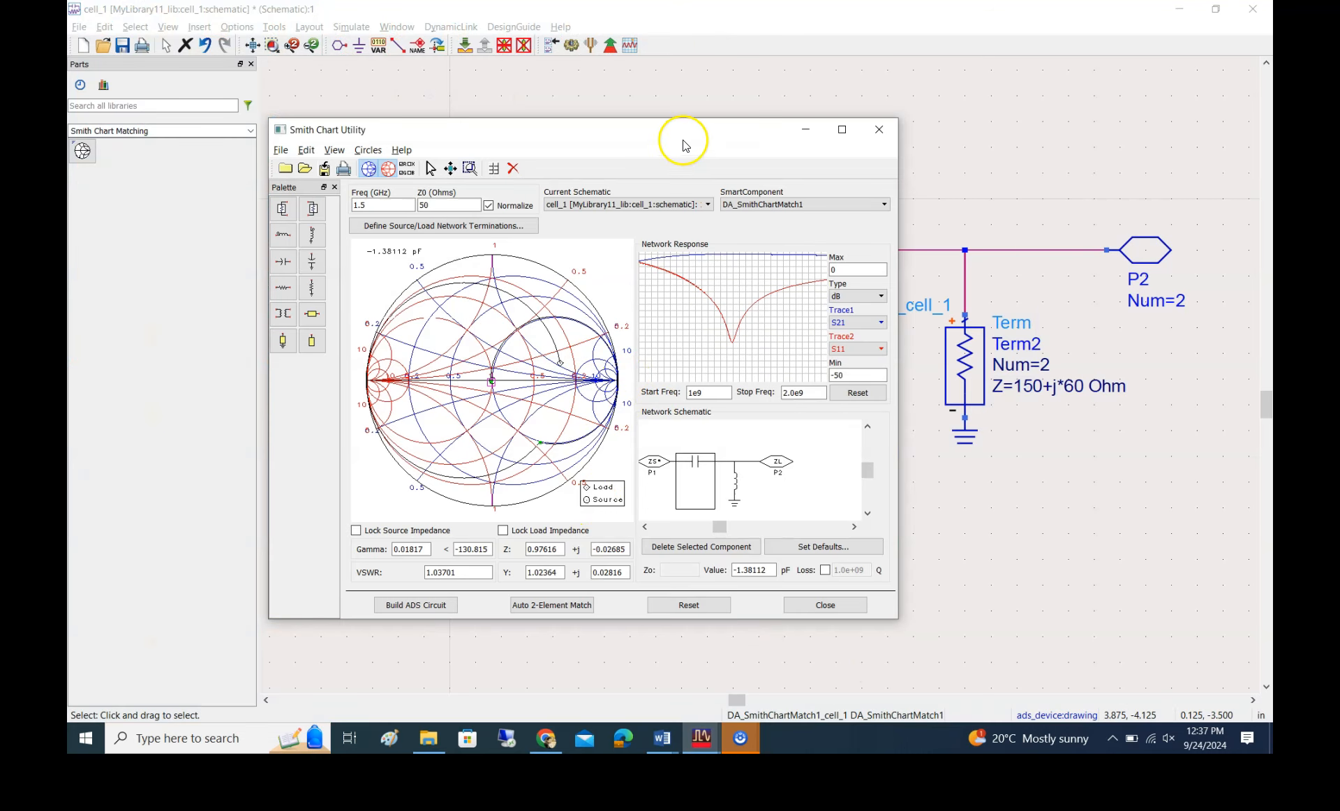
pyautogui.click(715, 746)
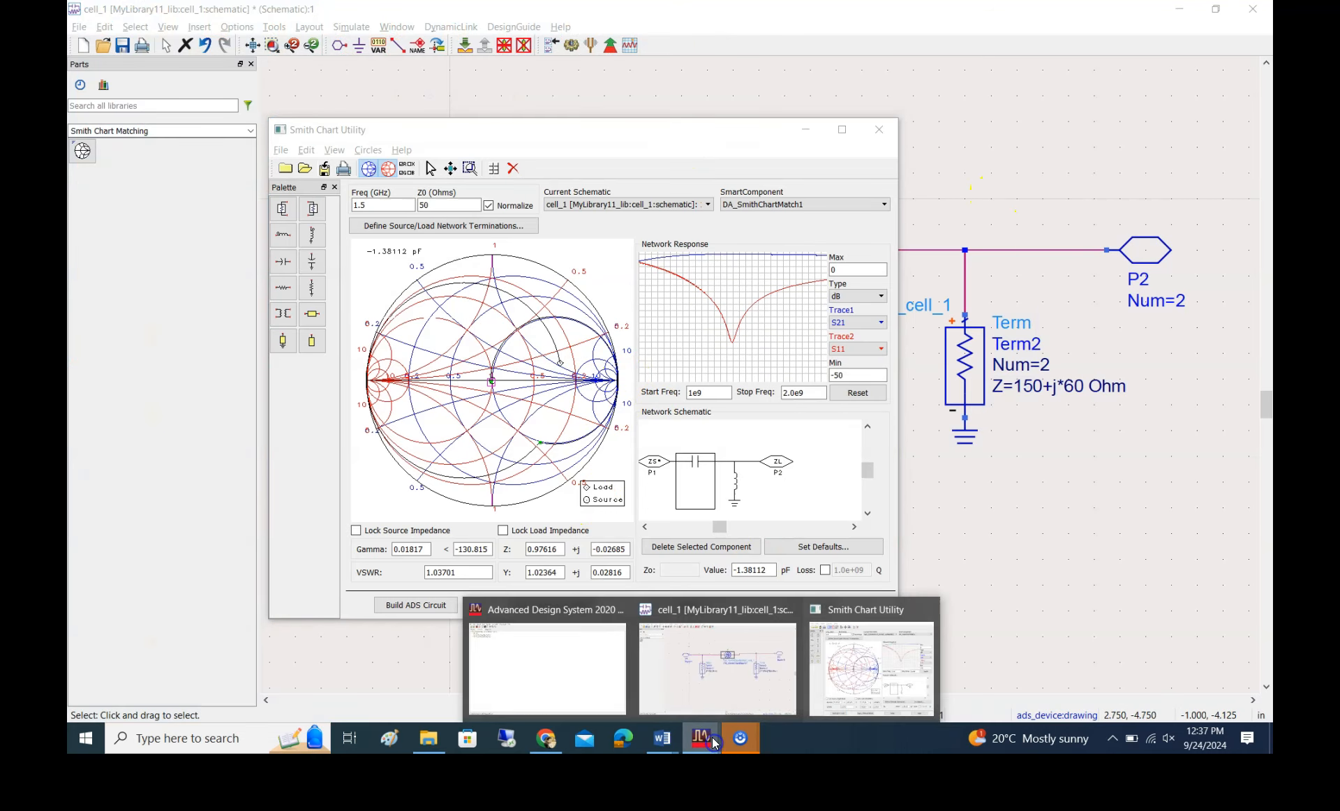
pyautogui.click(707, 687)
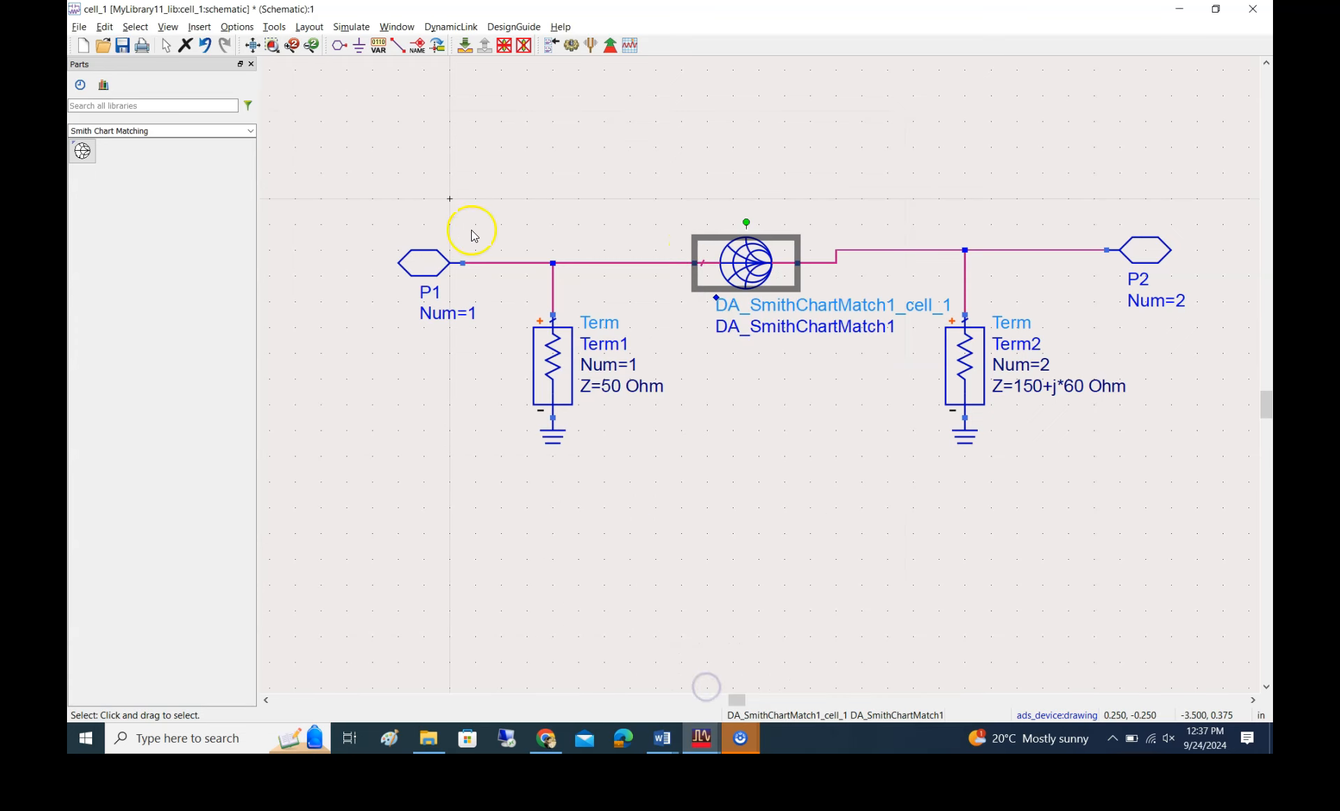
pyautogui.click(442, 48)
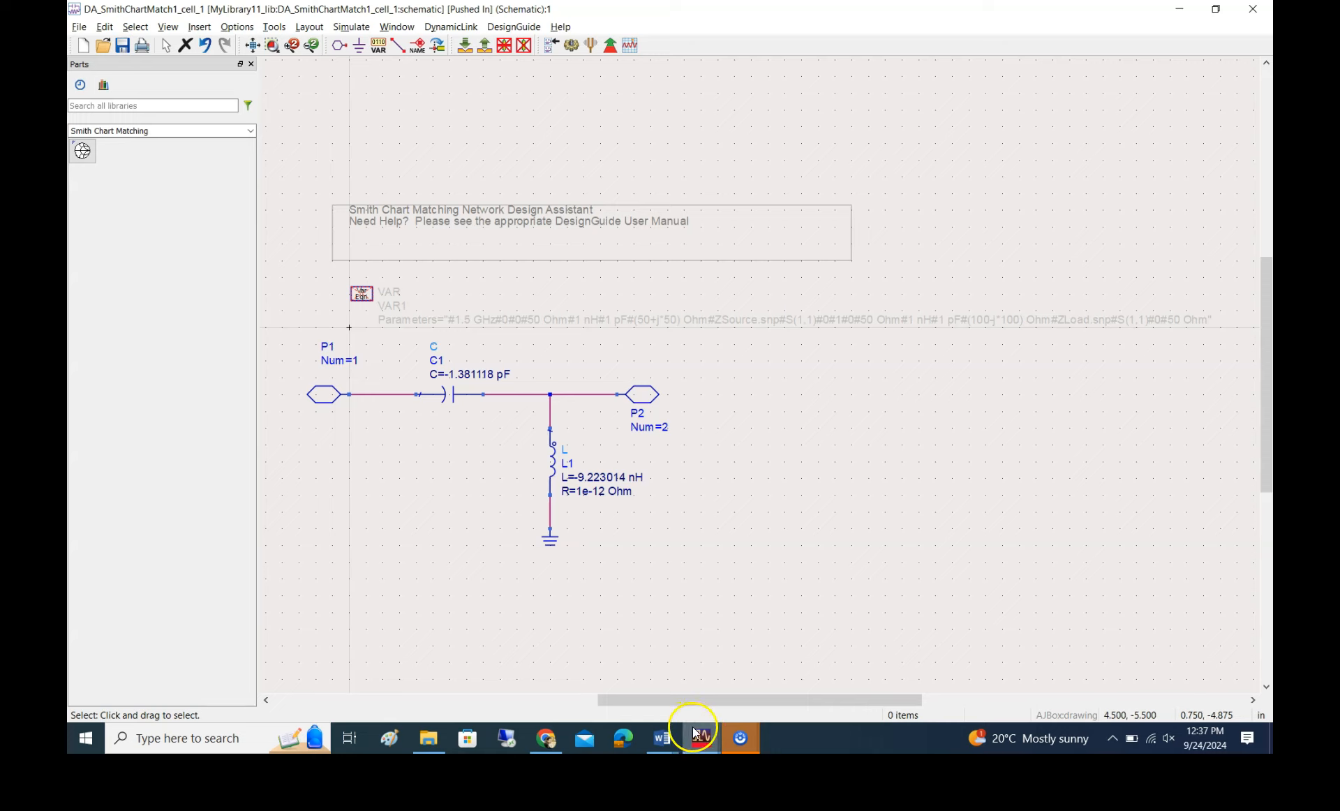
# Delete the series capacitor and the shunt inductor from the Smith Chart Utility's network
pyautogui.moveTo(694, 729)
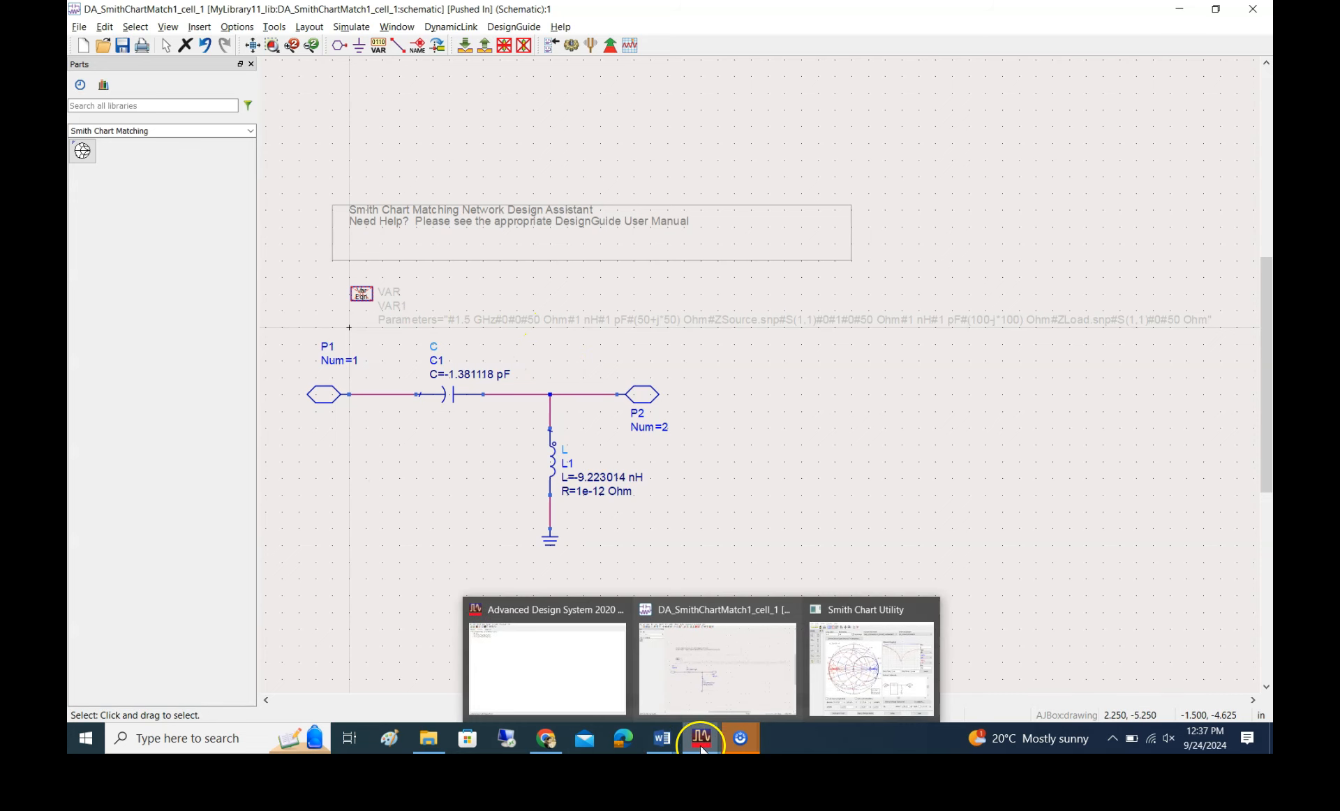
pyautogui.click(888, 633)
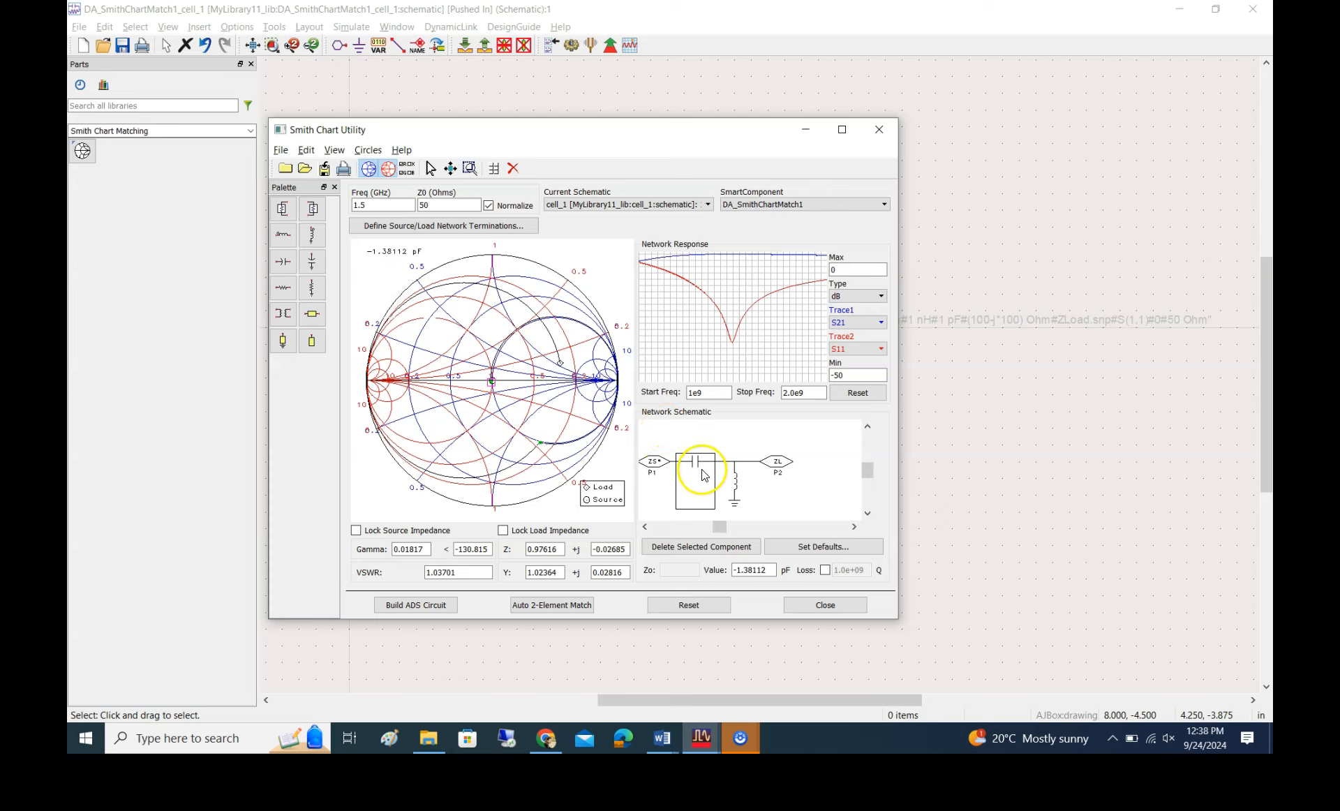
pyautogui.click(703, 546)
pyautogui.click(700, 488)
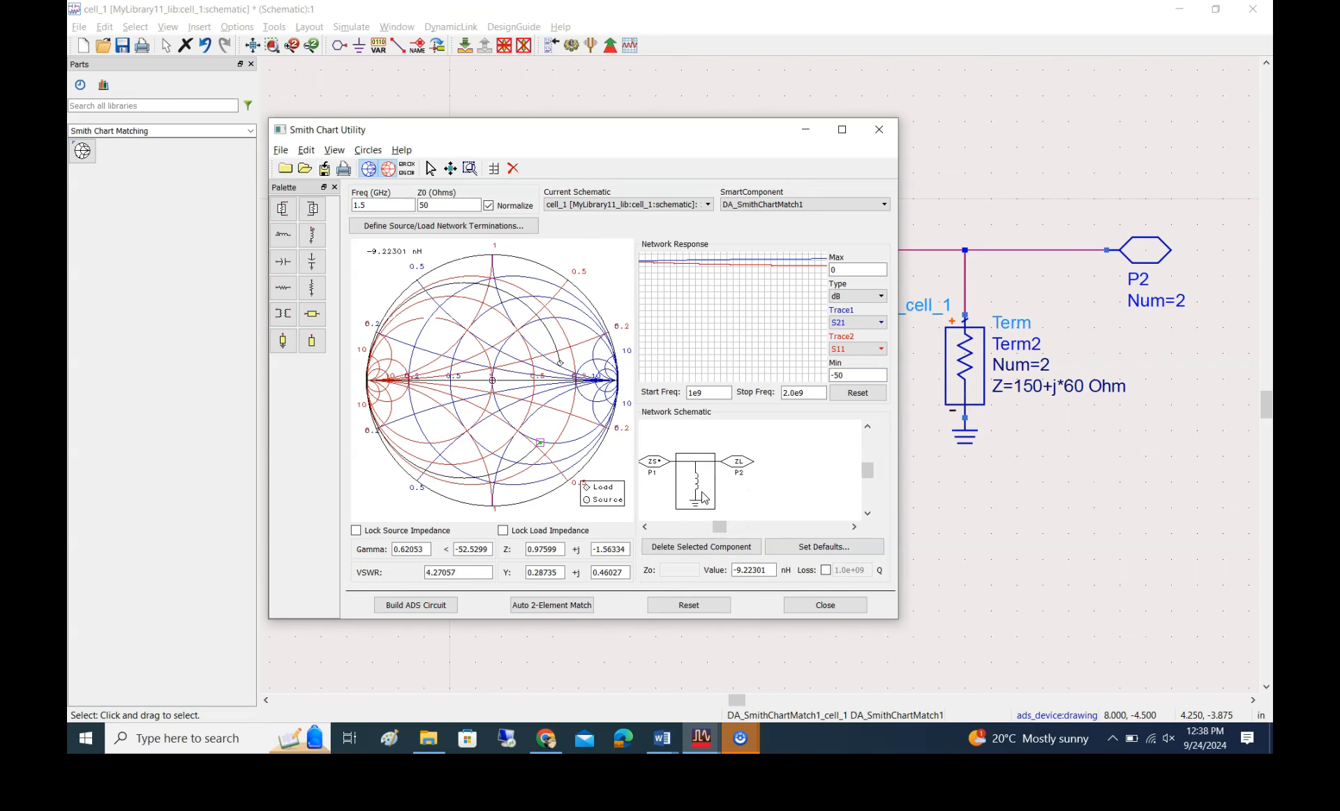
pyautogui.click(693, 546)
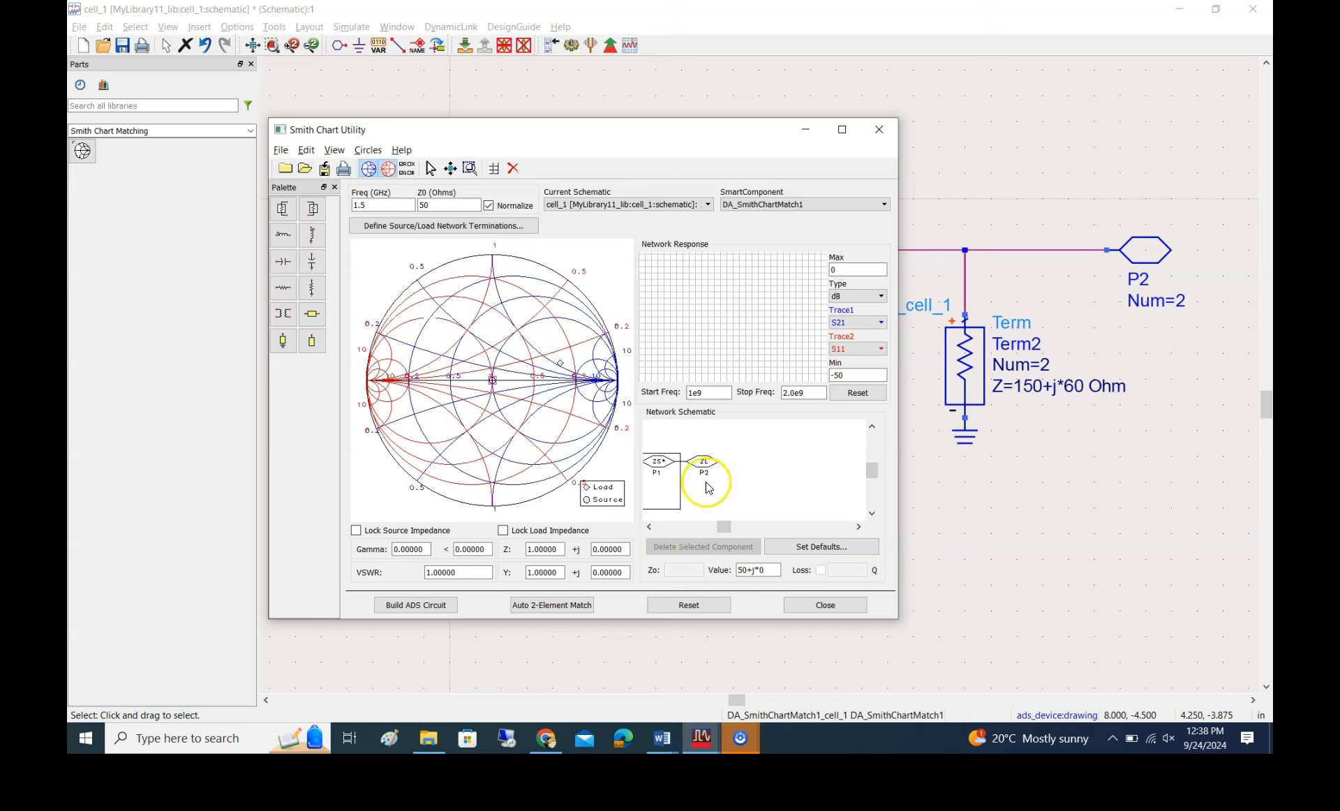
# Lock the source and load impedances, and select load P2 as the starting point in the network schematic
pyautogui.click(356, 532)
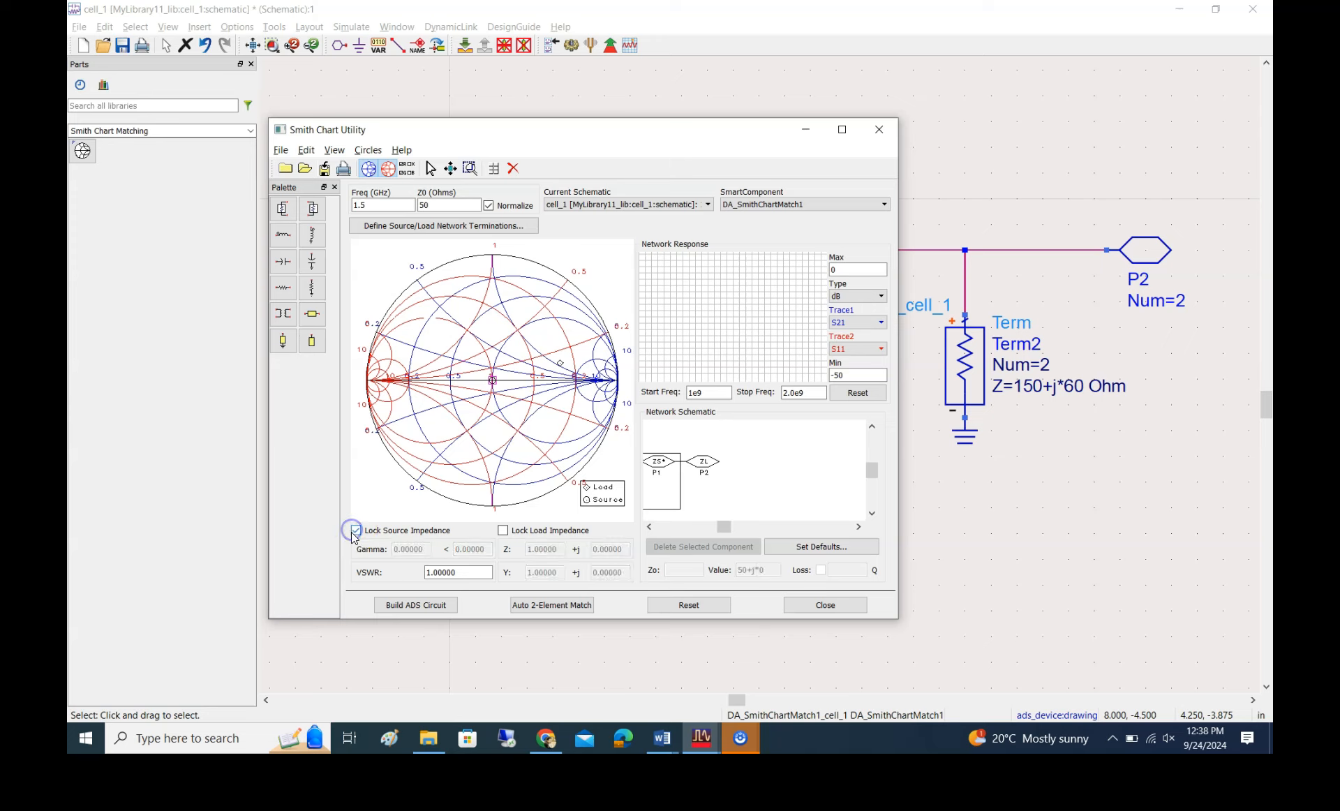
pyautogui.click(503, 532)
pyautogui.click(695, 464)
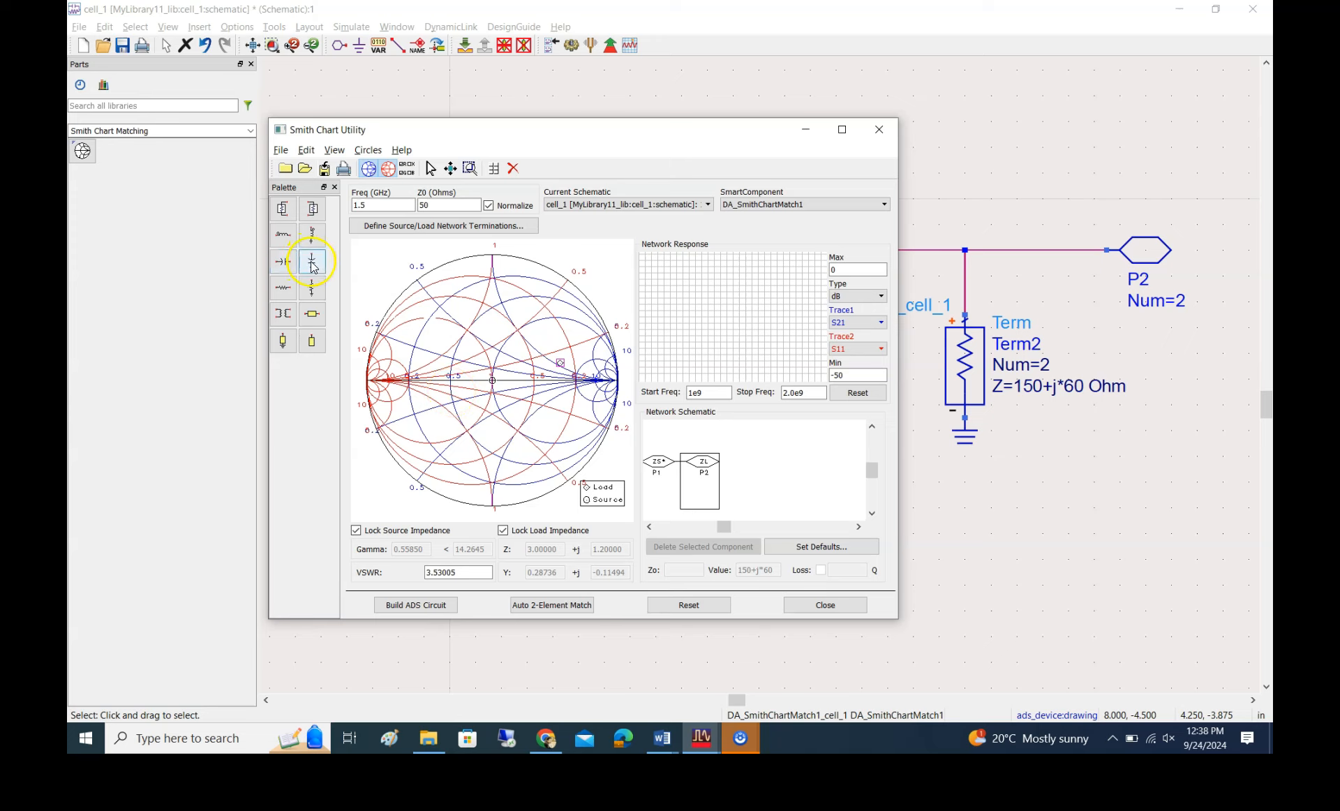
# Try out series and shunt inductors at the load, and add a shunt capacitor of about 1.746 pF instead
pyautogui.click(281, 239)
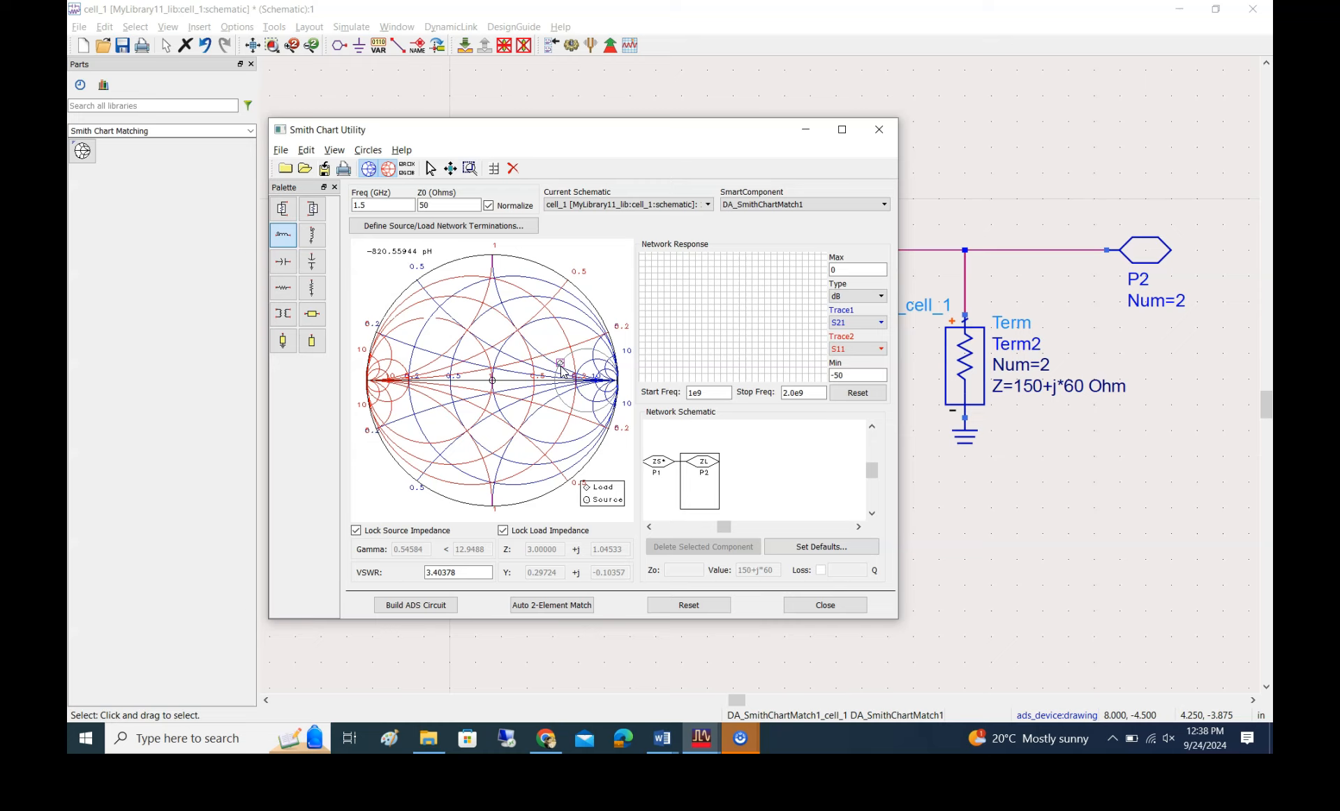
pyautogui.click(312, 236)
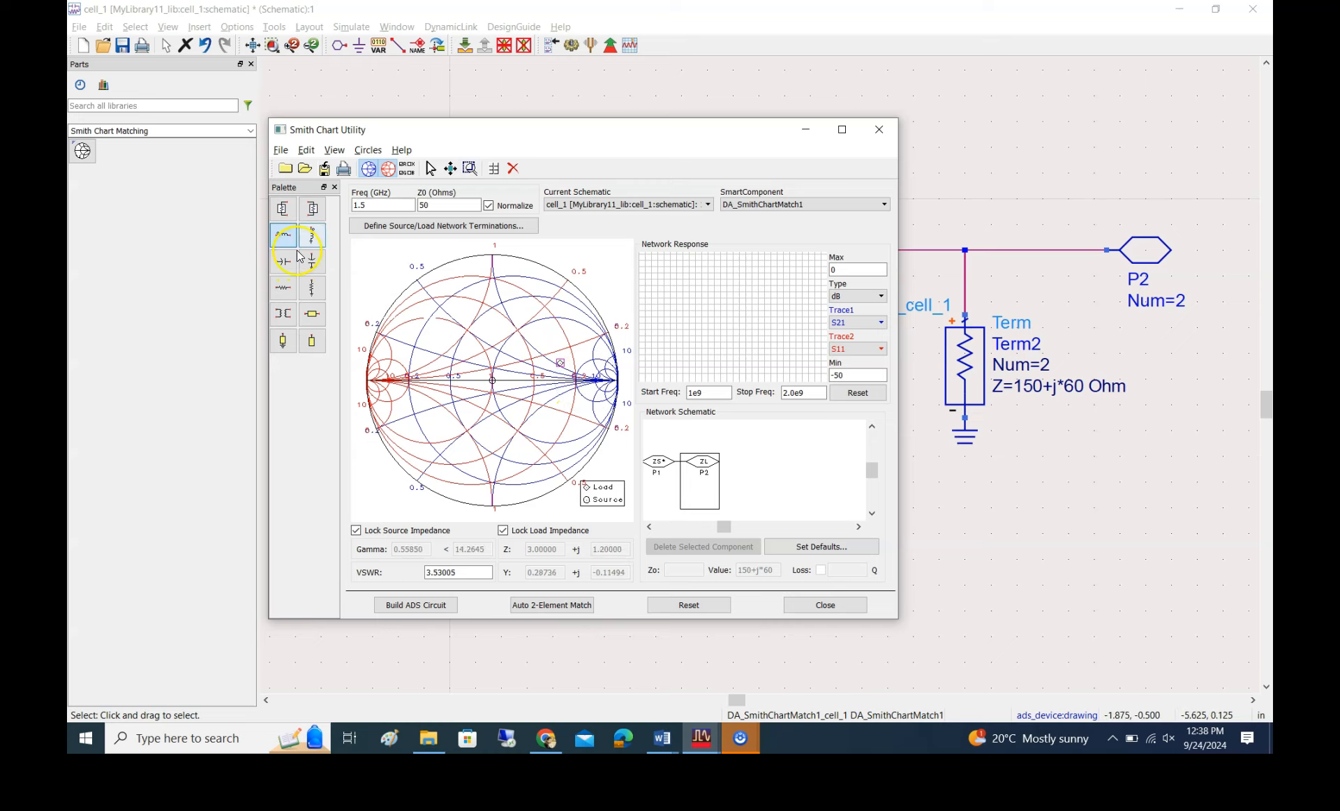
pyautogui.click(312, 264)
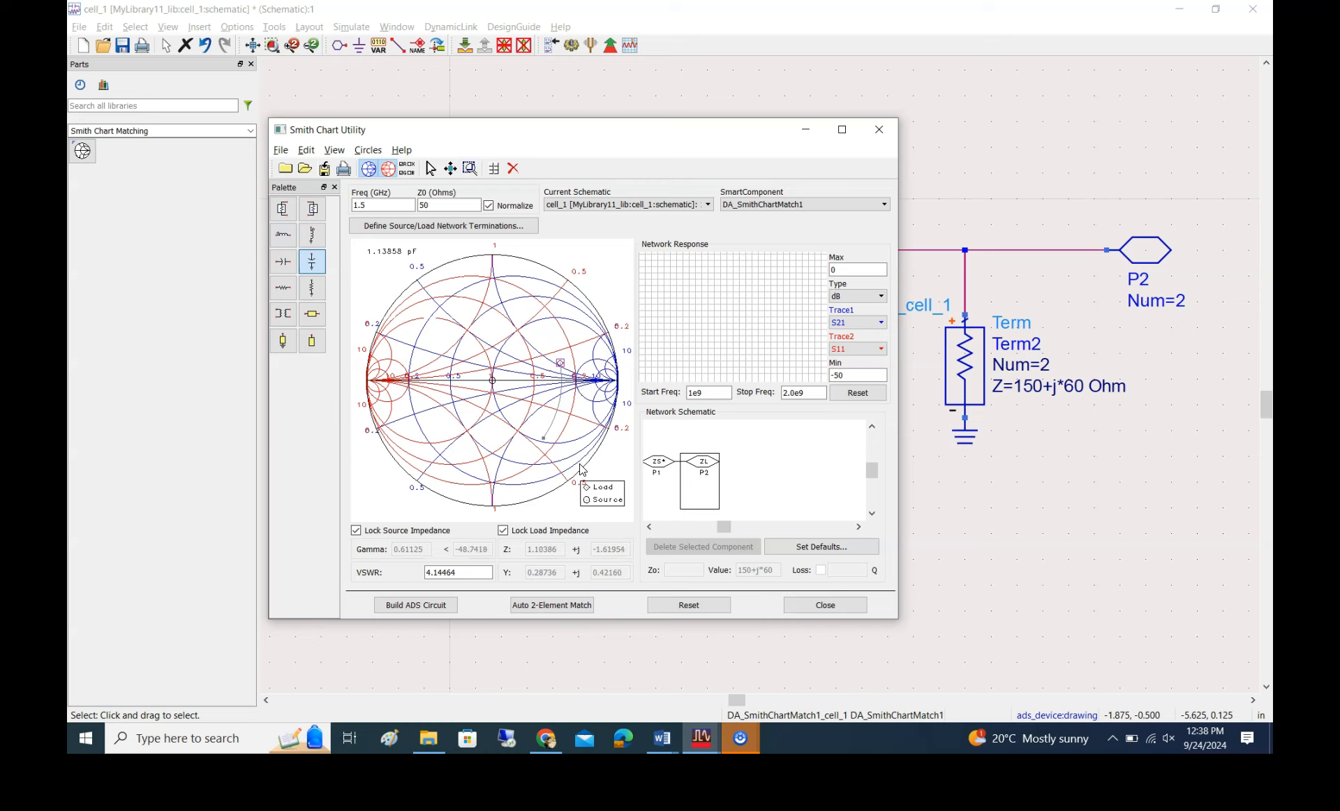
pyautogui.moveTo(575, 467); pyautogui.dragTo(528, 481)
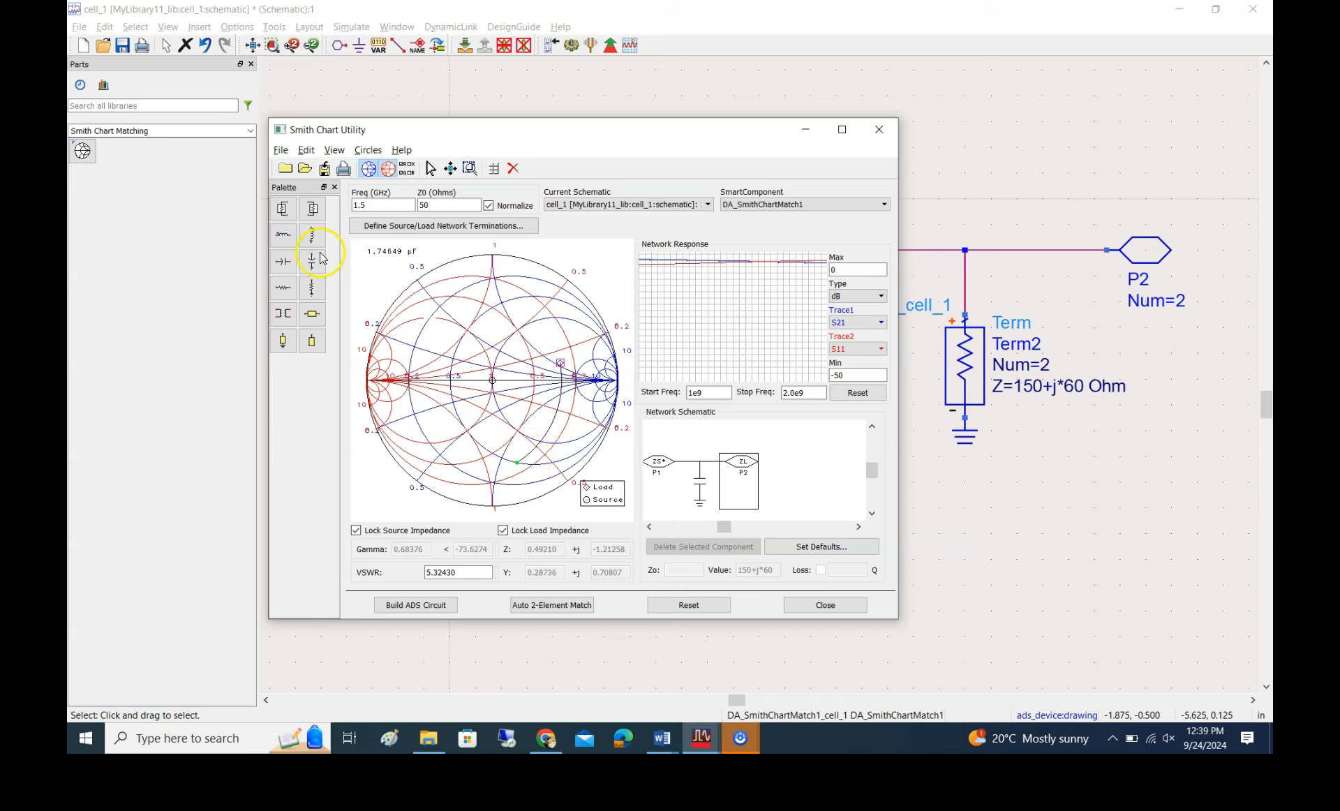
# Add a second shunt capacitor of about -2.473 pF at the load, moving the point near the unit-resistance circle in the upper half of the chart
pyautogui.click(283, 235)
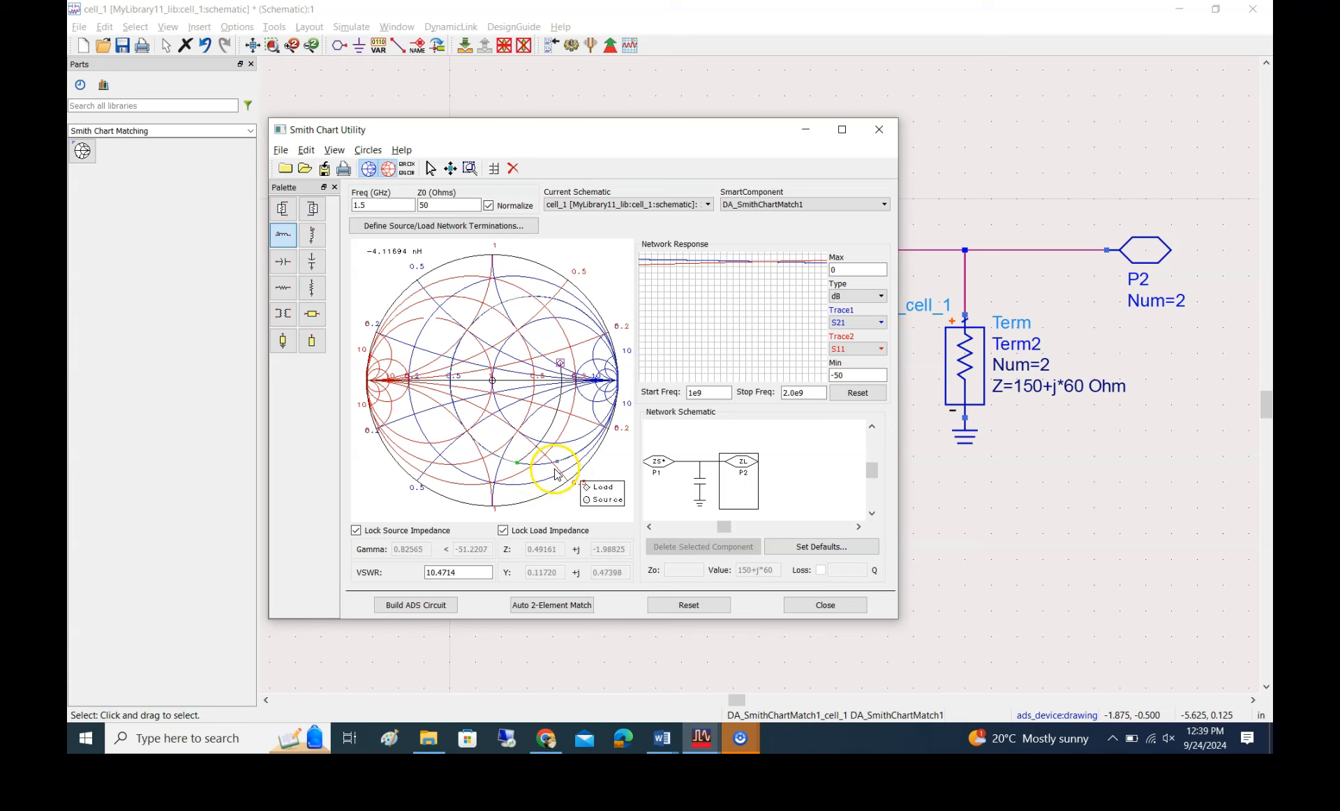
pyautogui.click(312, 236)
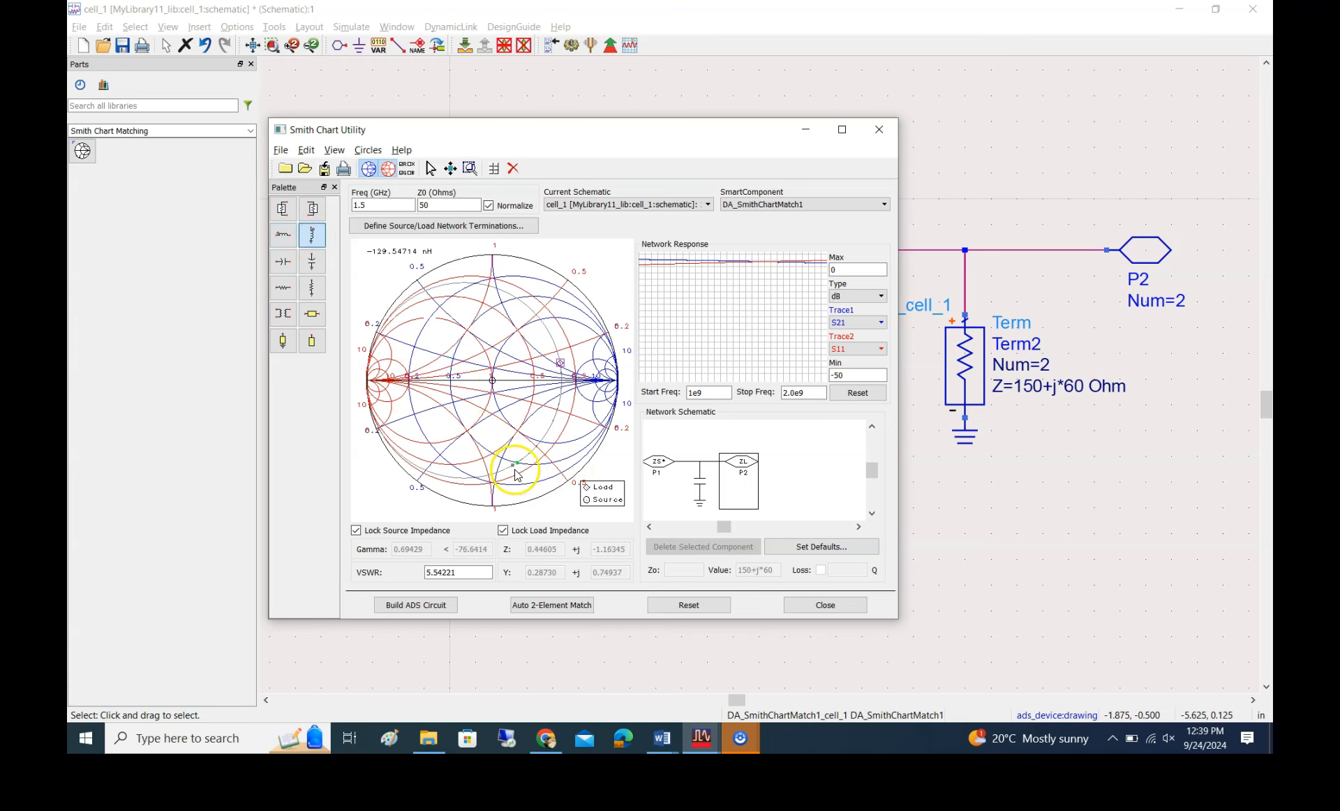
pyautogui.click(312, 261)
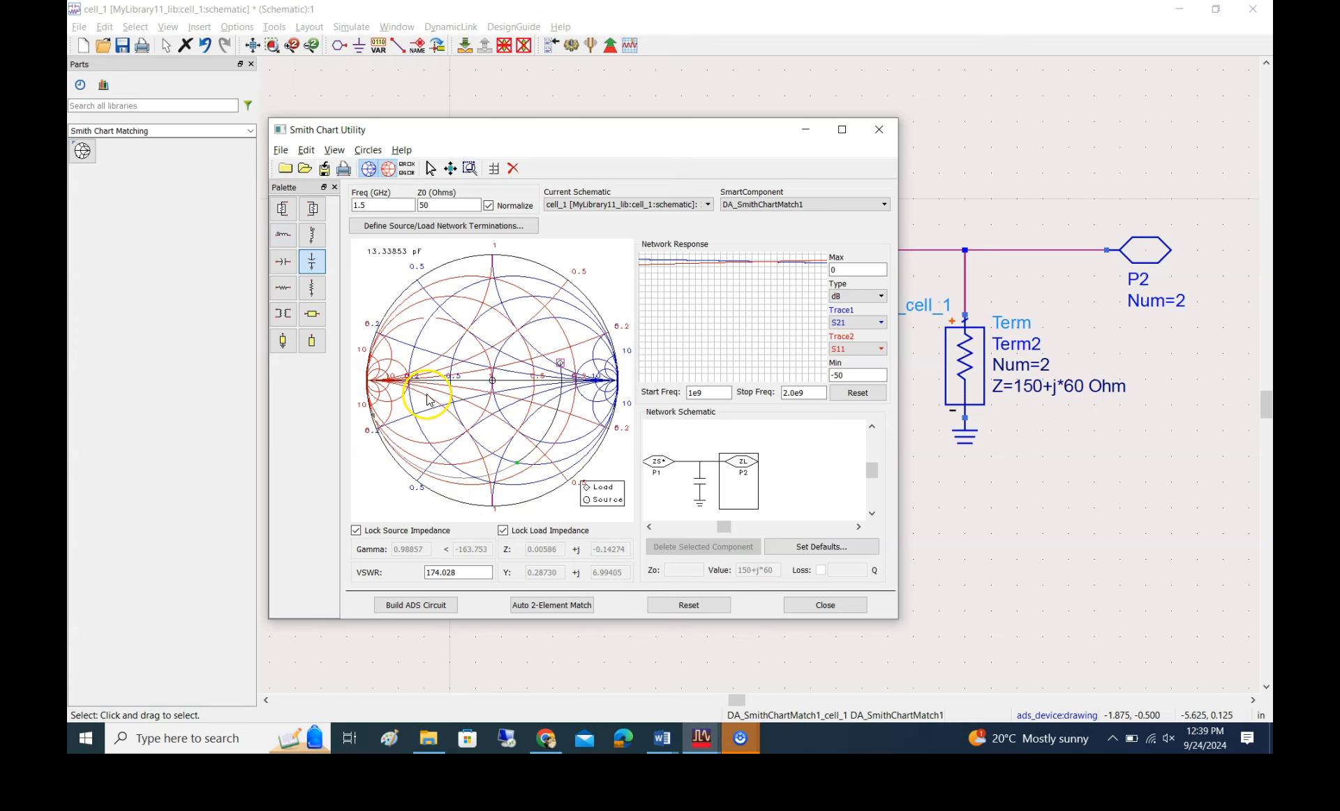
pyautogui.click(522, 338)
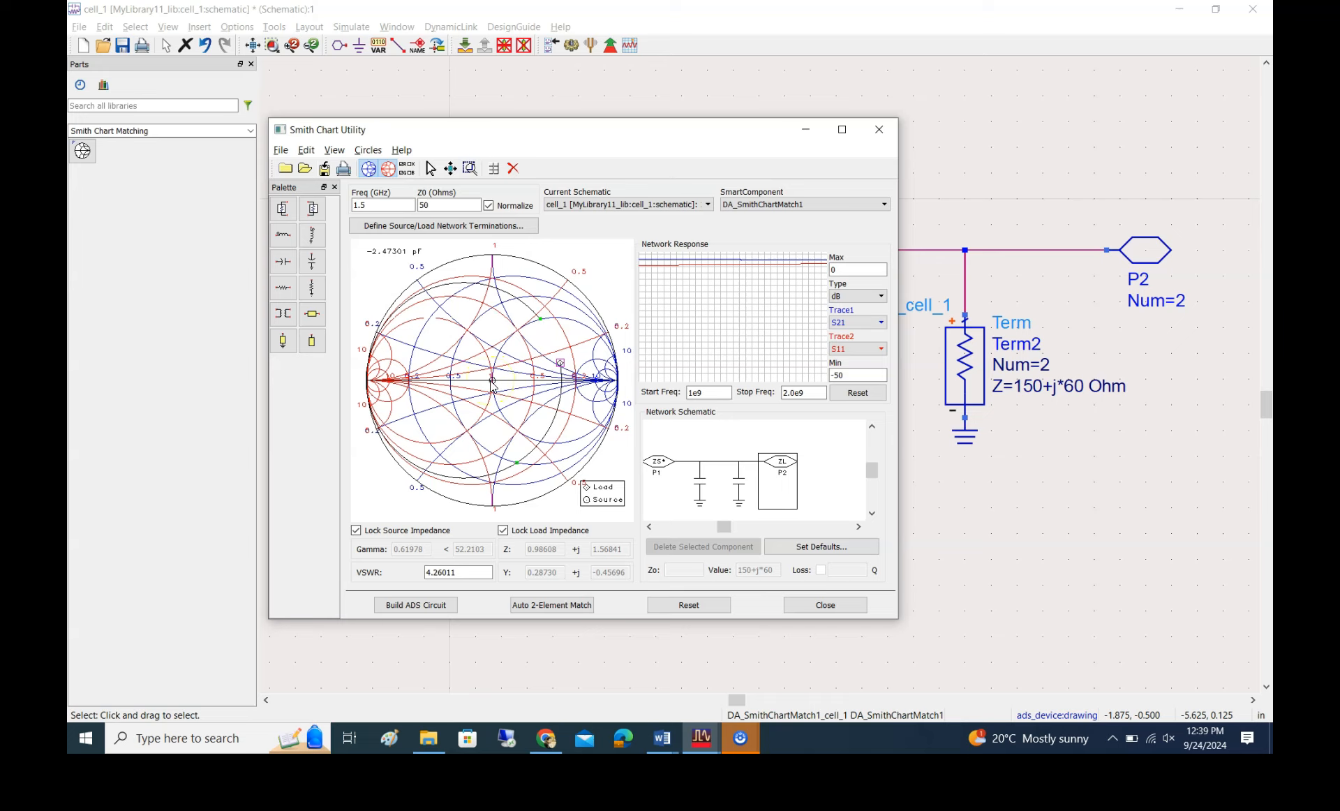
# Add a series inductor of about -8.273 nH on the source side, bringing the impedance point to the centre of the chart
pyautogui.click(308, 241)
pyautogui.click(291, 234)
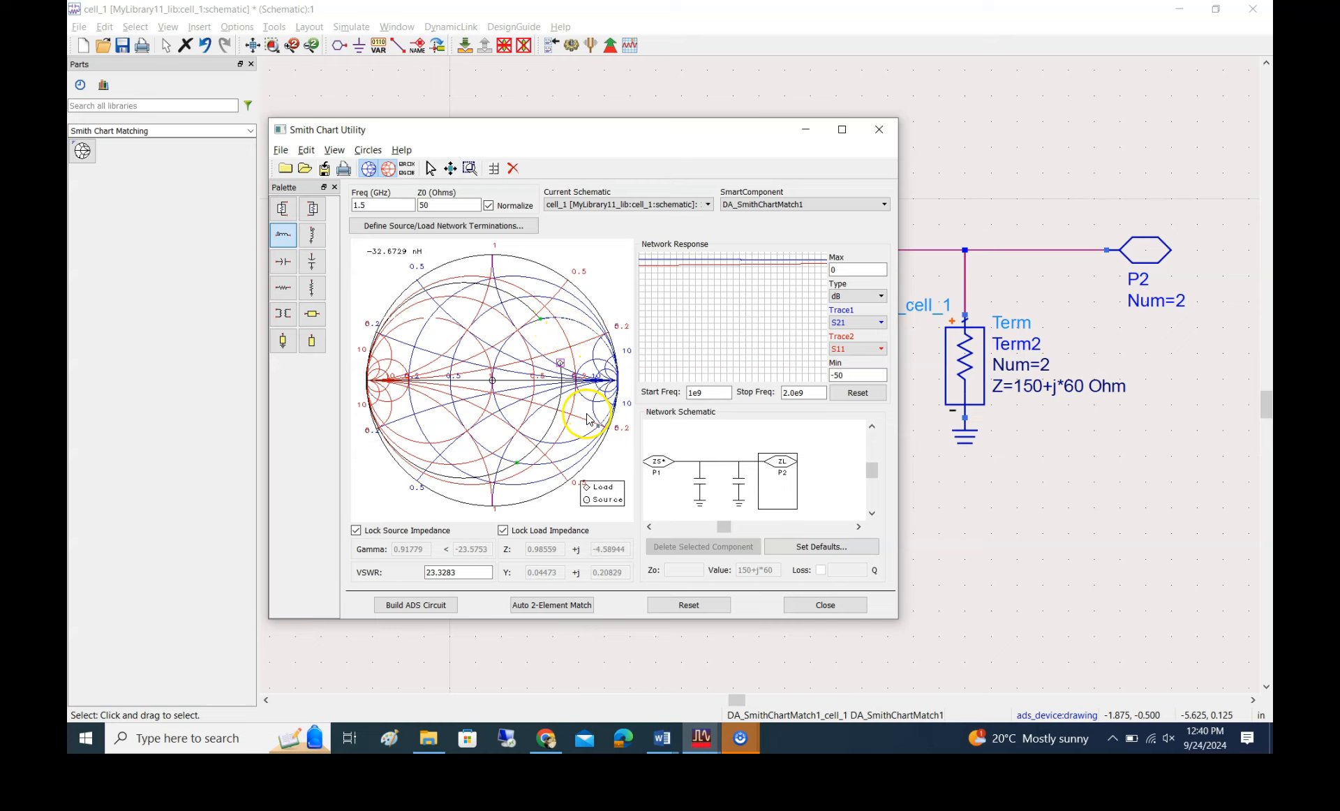
pyautogui.click(493, 383)
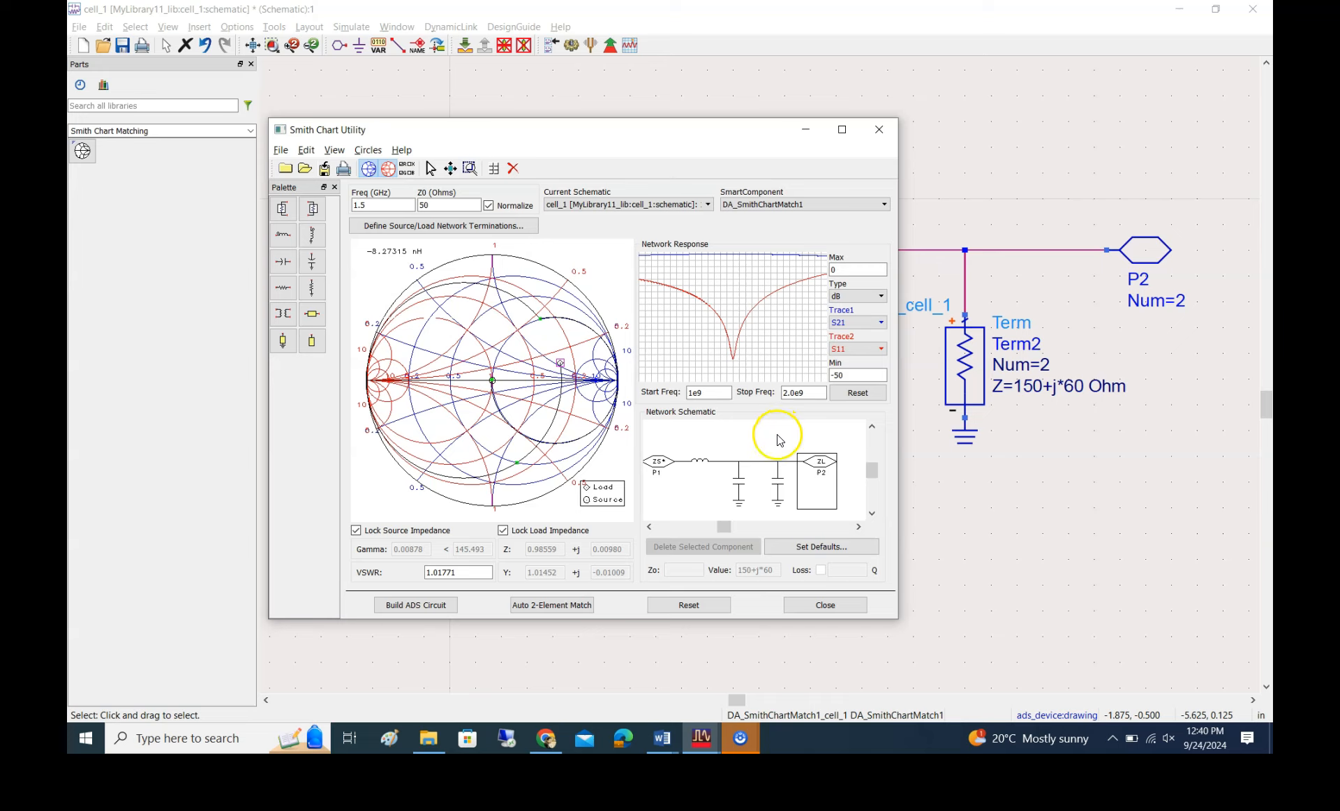
# Delete the series inductor and both shunt capacitors from the network between P1 and P2
pyautogui.click(701, 459)
pyautogui.click(738, 482)
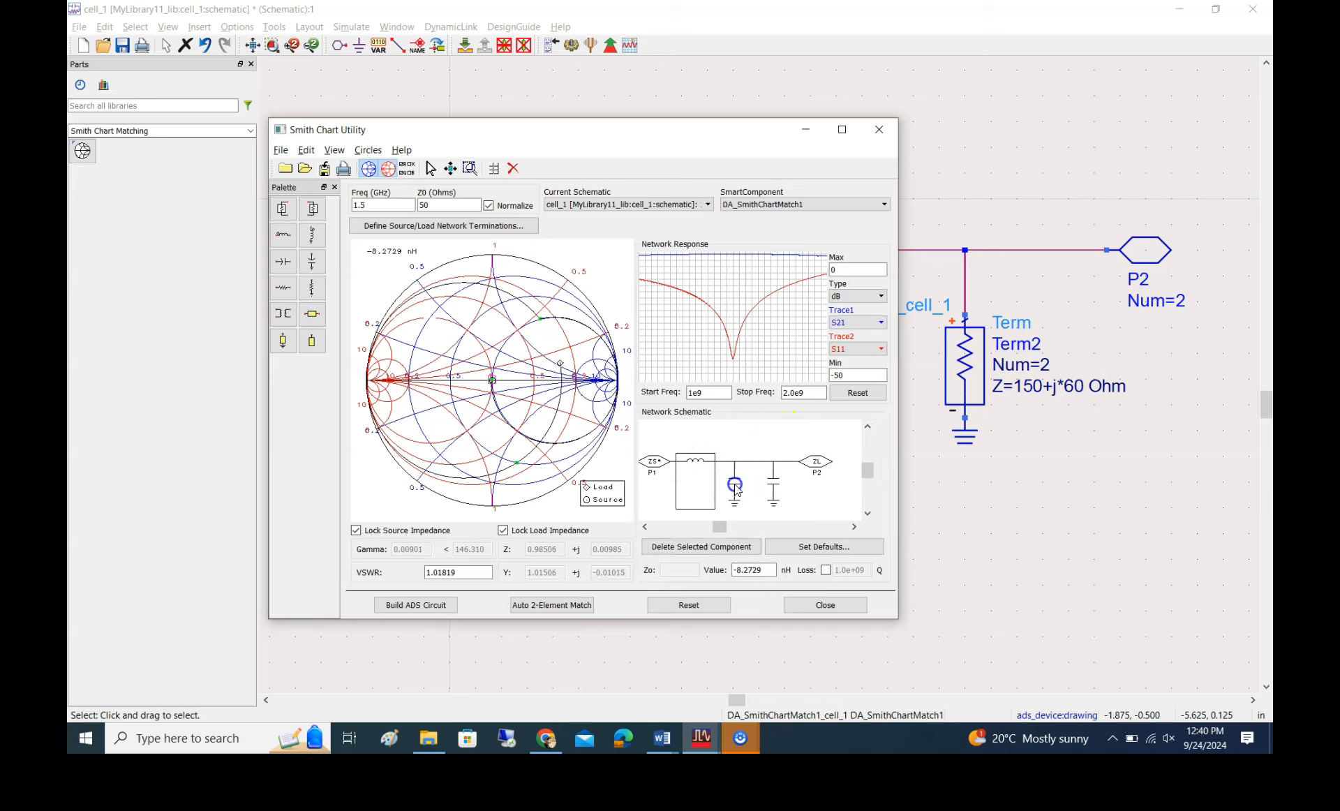
pyautogui.click(703, 546)
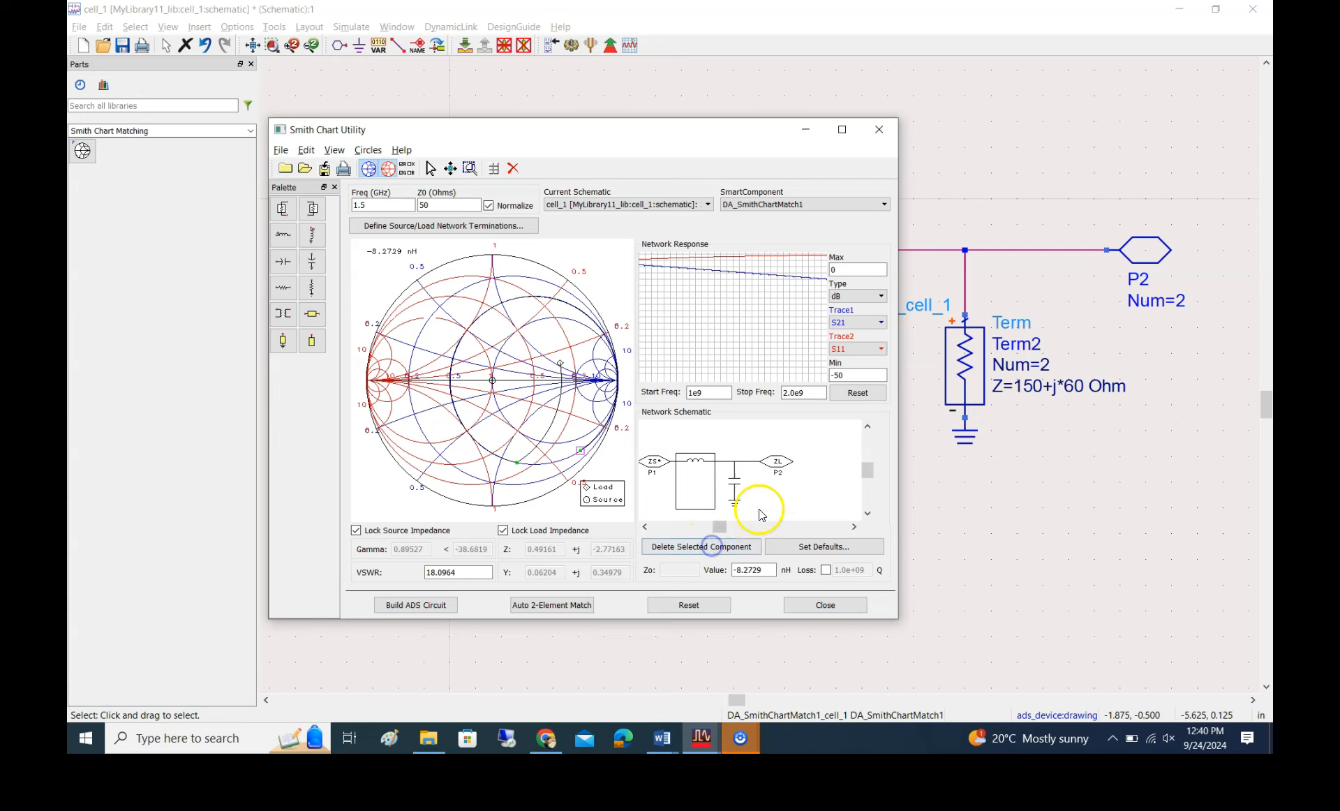
pyautogui.click(734, 482)
pyautogui.click(722, 543)
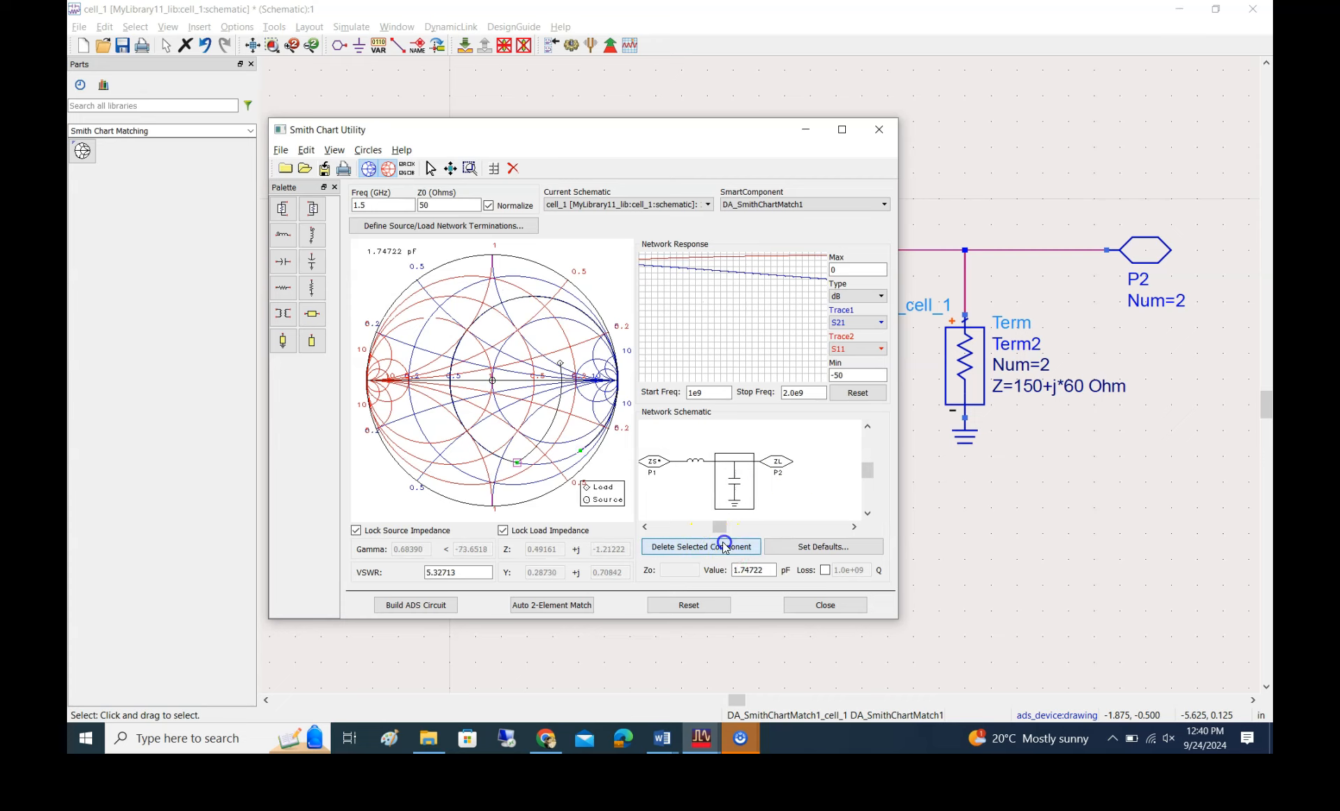
pyautogui.click(708, 548)
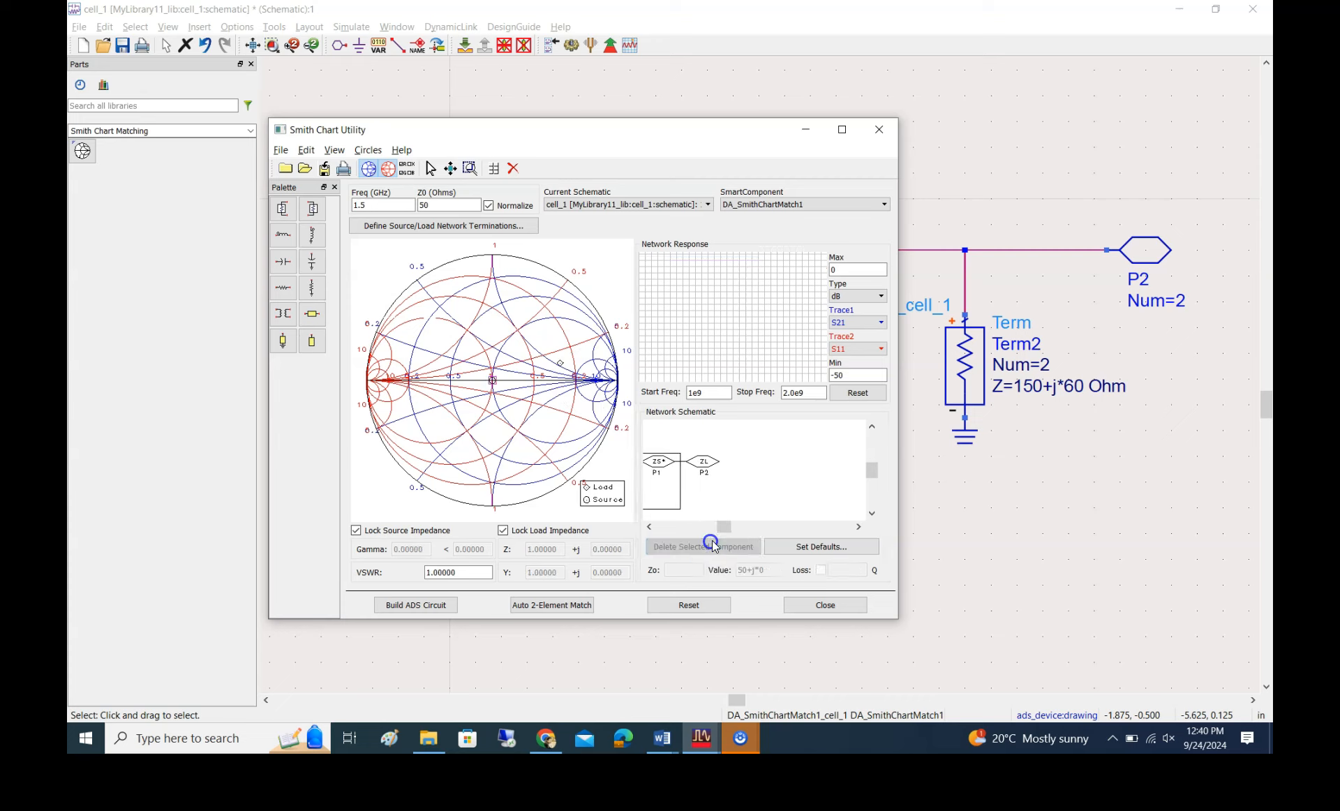
# Add a shunt capacitor of about 1.189 pF at the load and a series inductor of about 8.41 nH reaching the chart's centre
pyautogui.click(404, 256)
pyautogui.moveTo(308, 265); pyautogui.dragTo(544, 447)
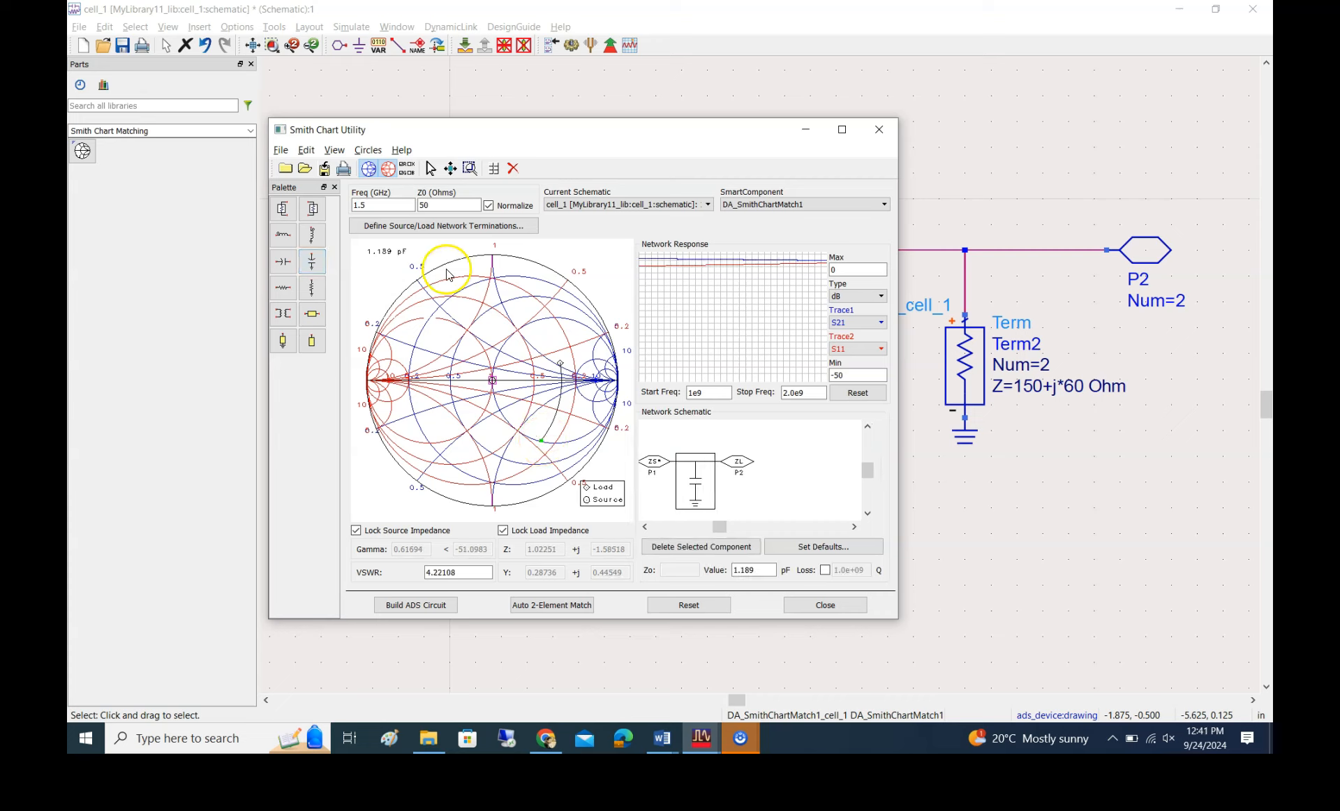
pyautogui.moveTo(283, 235); pyautogui.dragTo(499, 331)
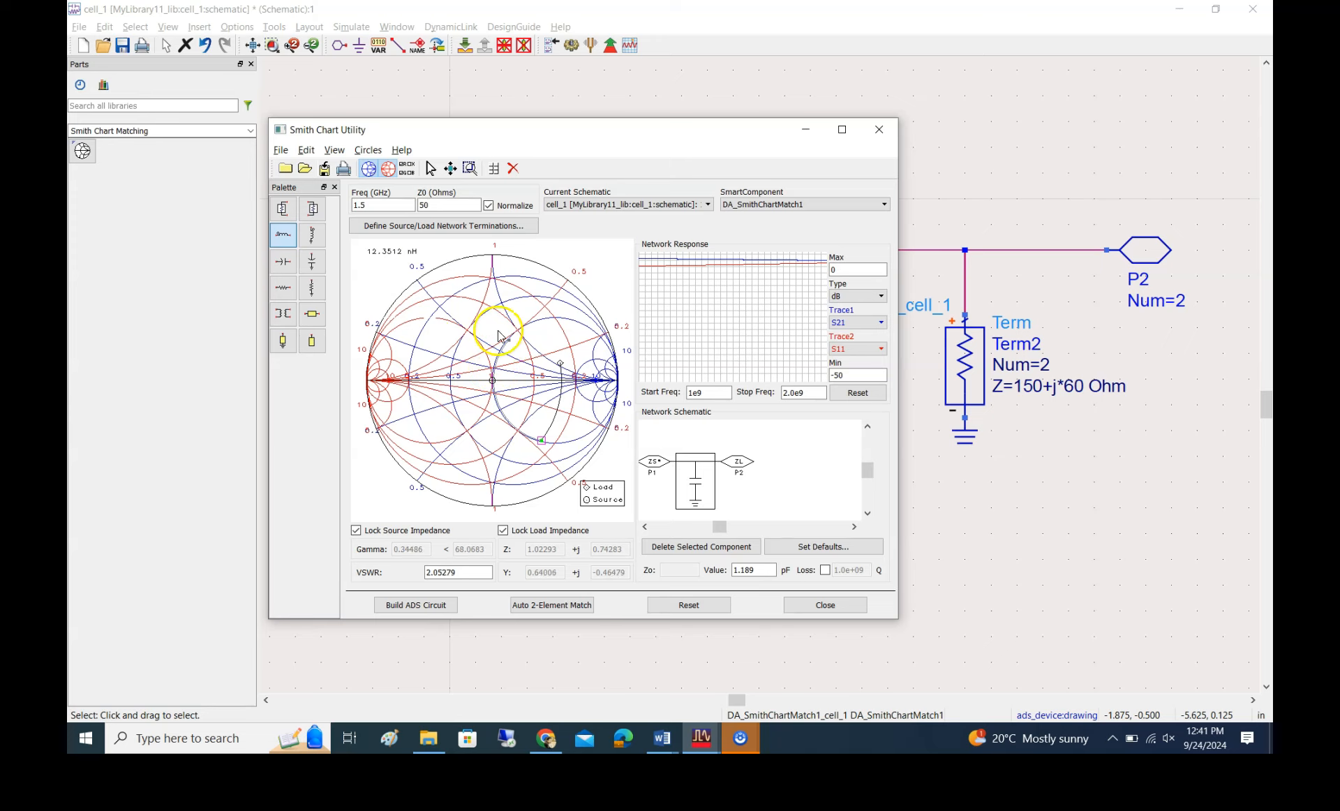
pyautogui.moveTo(386, 256); pyautogui.dragTo(492, 380)
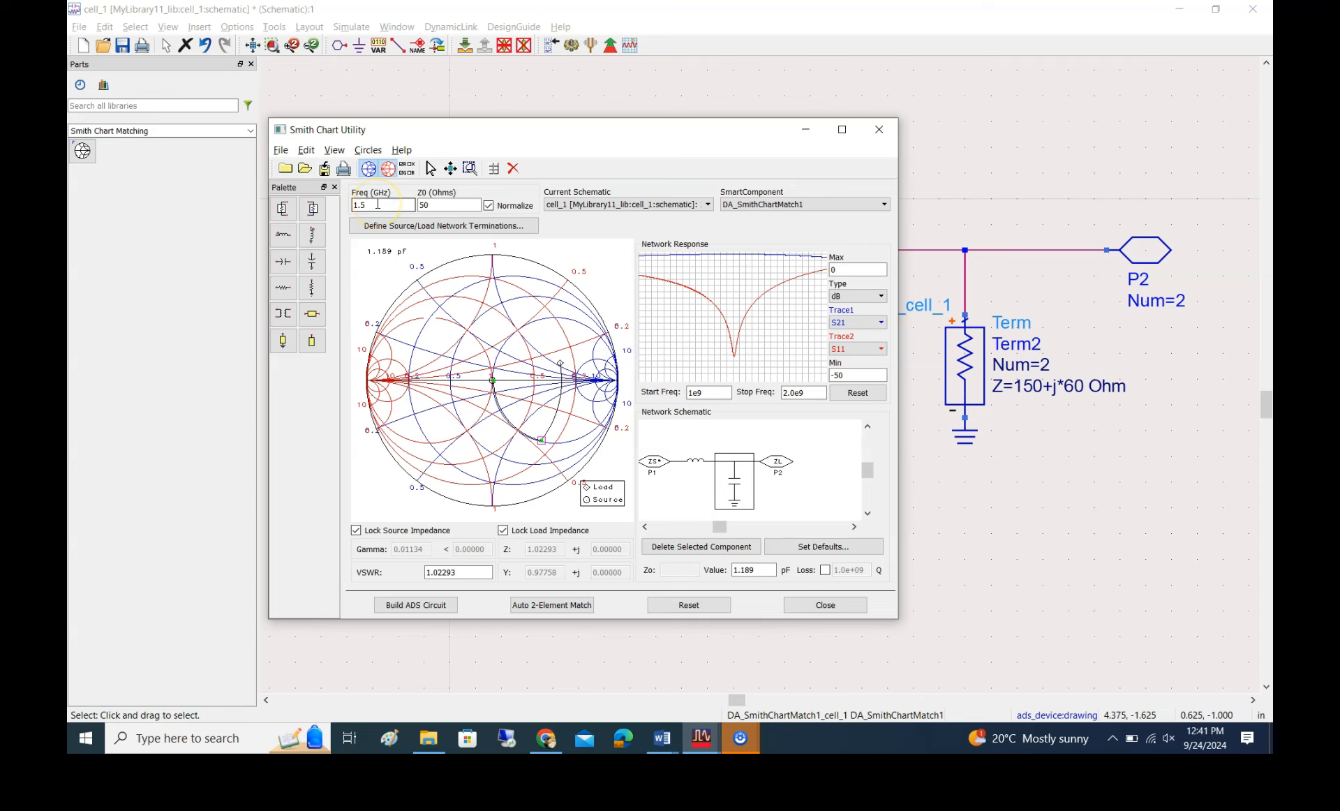
# Build the ADS circuit from the matching network and inspect the generated subcircuit inside DA_SmithChartMatch1, returning to the cell_1 schematic
pyautogui.click(412, 604)
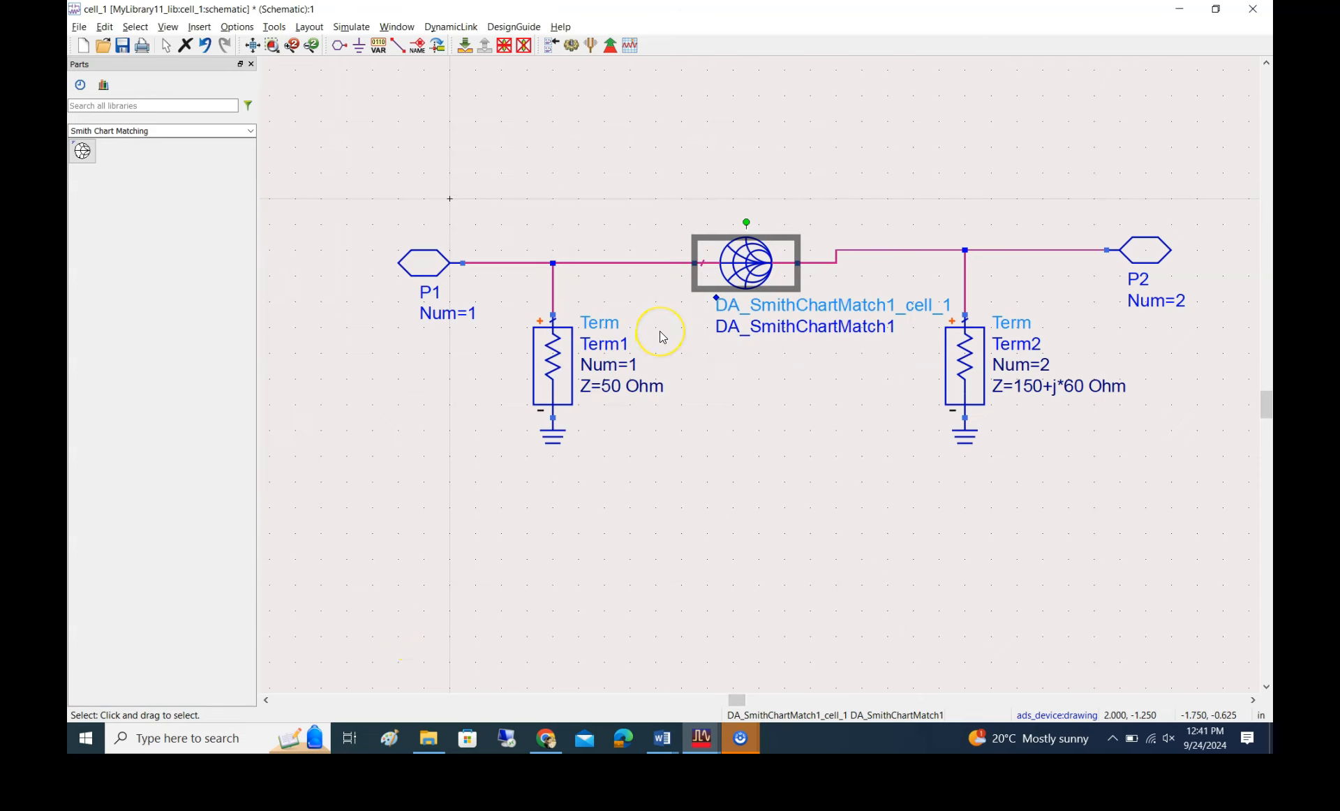
pyautogui.click(465, 46)
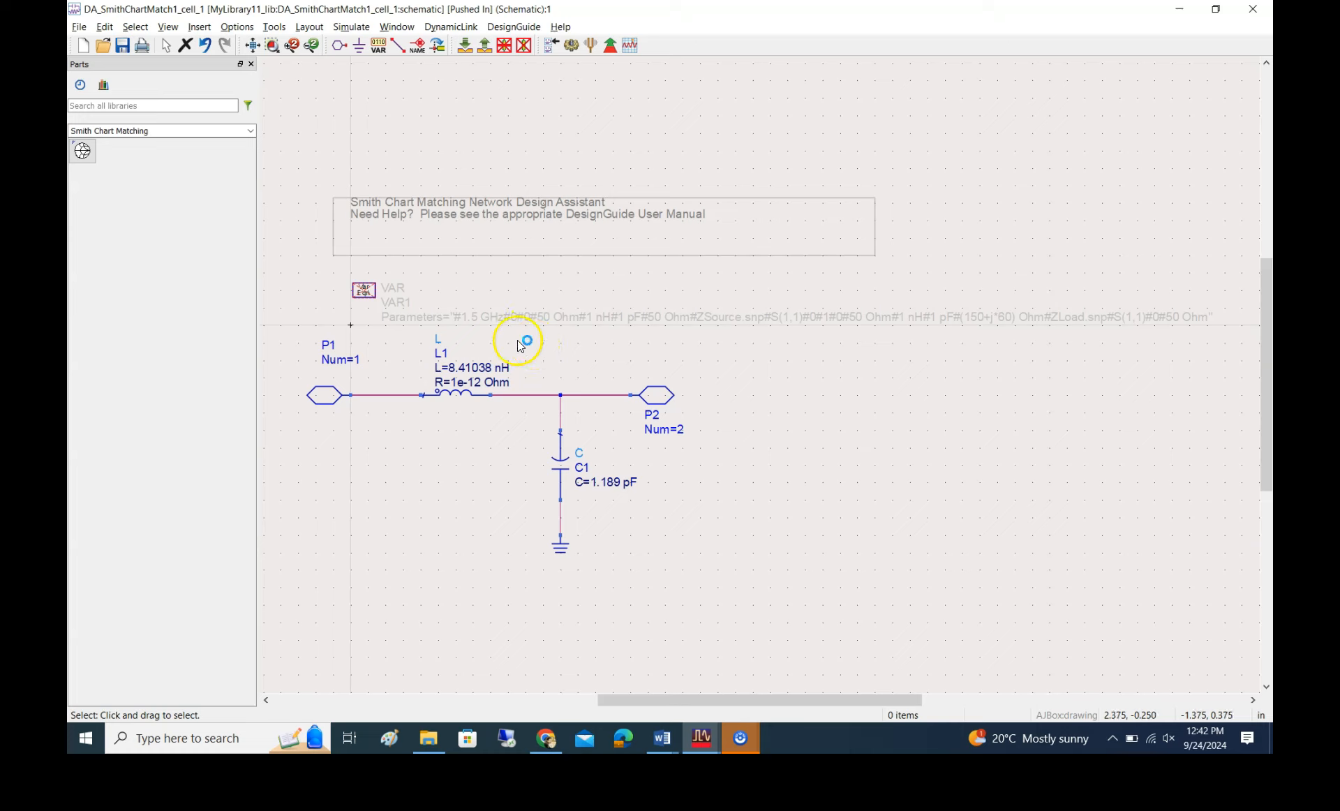
pyautogui.click(485, 48)
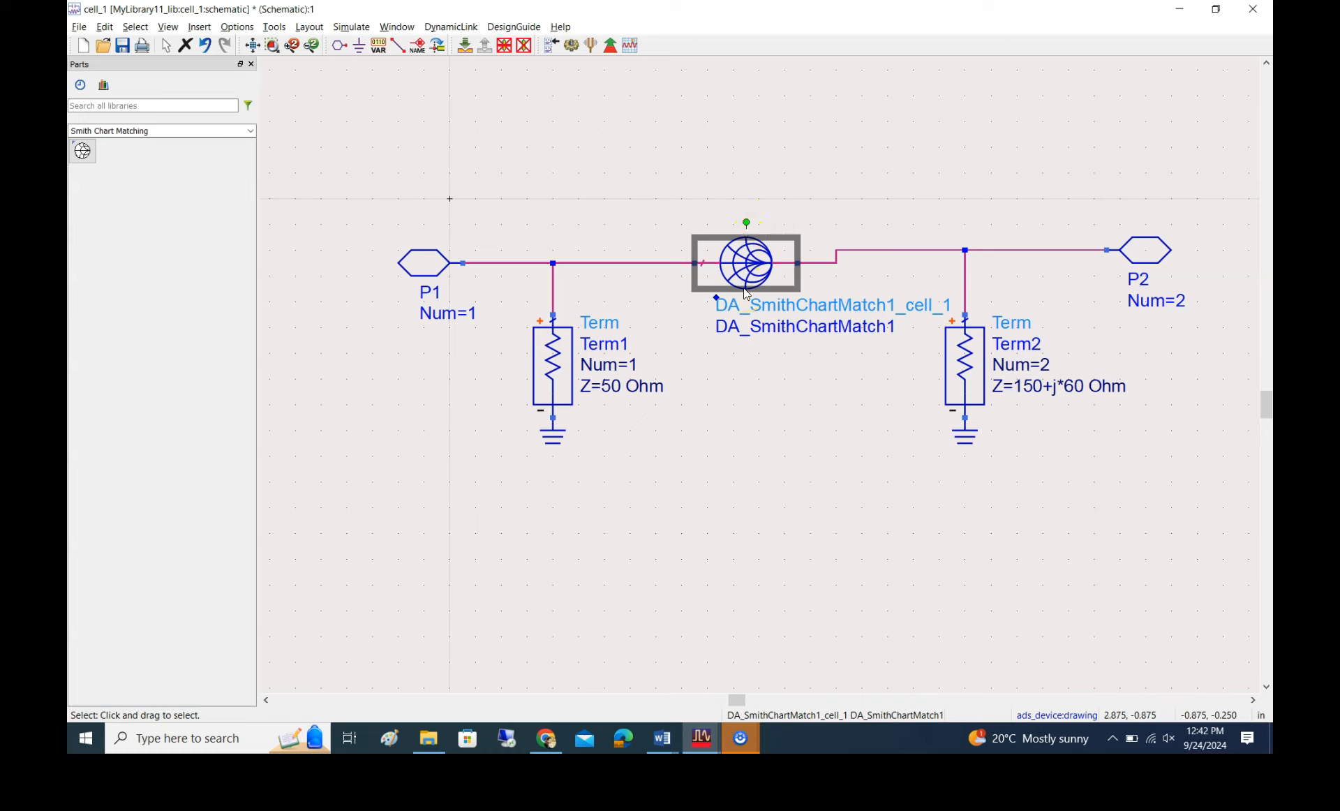
# Try to simulate the cell_1 schematic without a simulation controller
pyautogui.click(751, 254)
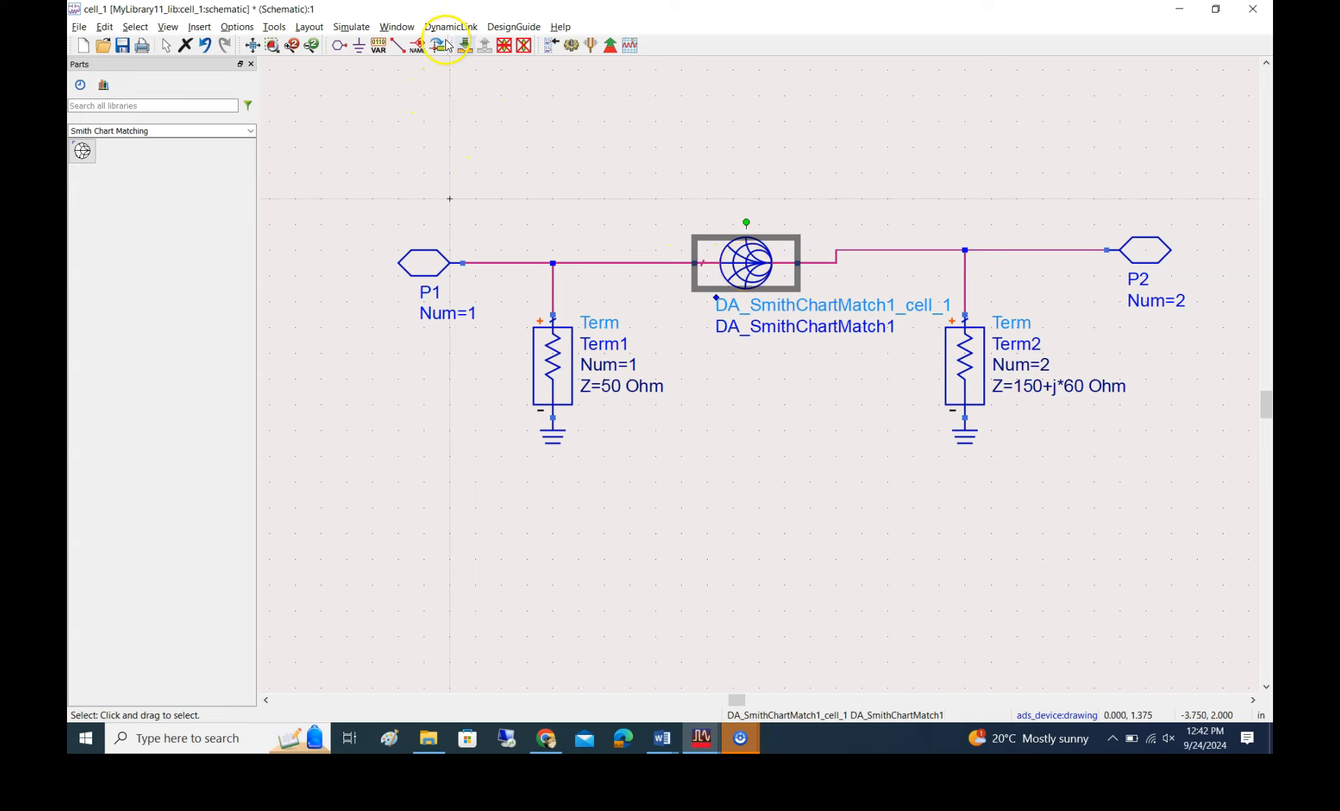
pyautogui.click(571, 46)
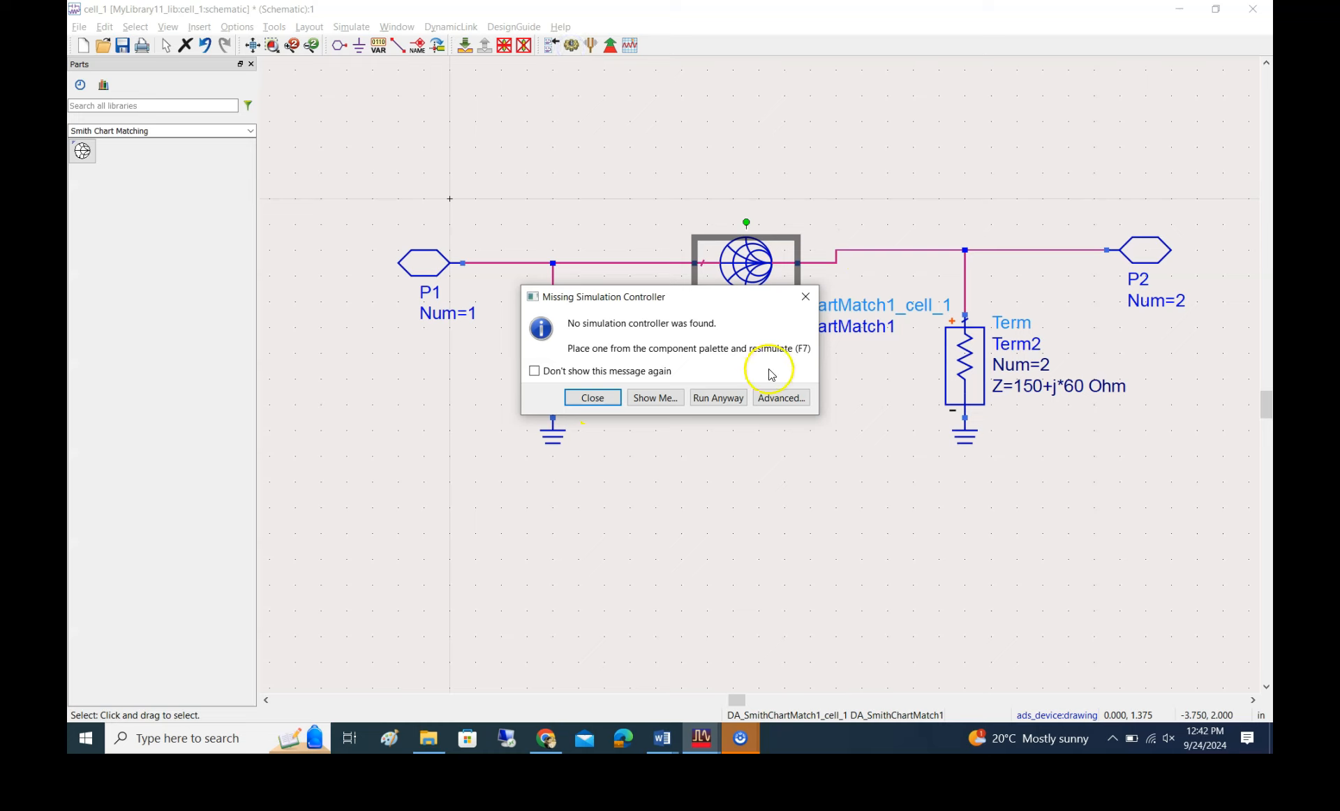
pyautogui.click(806, 297)
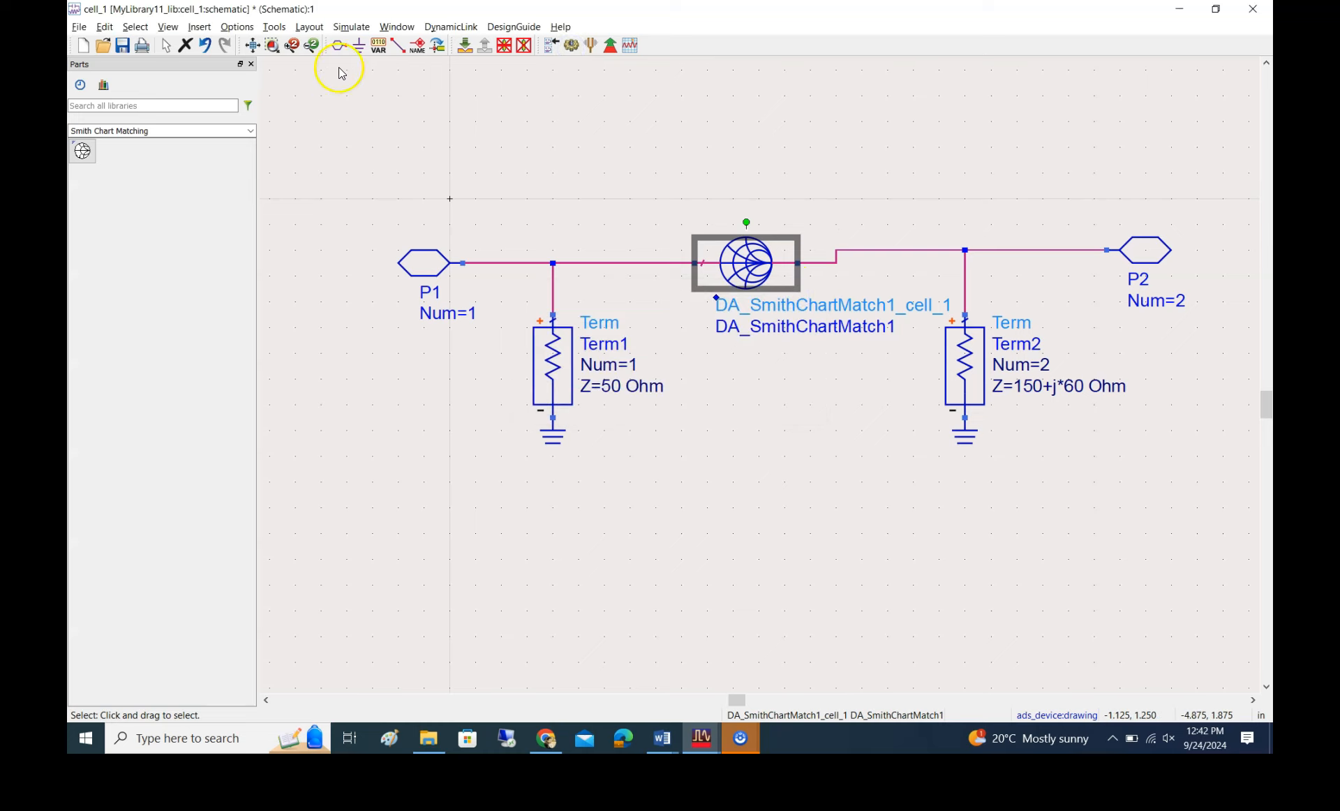
# Place an S-parameter simulation controller from the Simulation-S_Param palette below the matching network, between the two terminations
pyautogui.click(249, 130)
pyautogui.scroll(10, 182, 286)
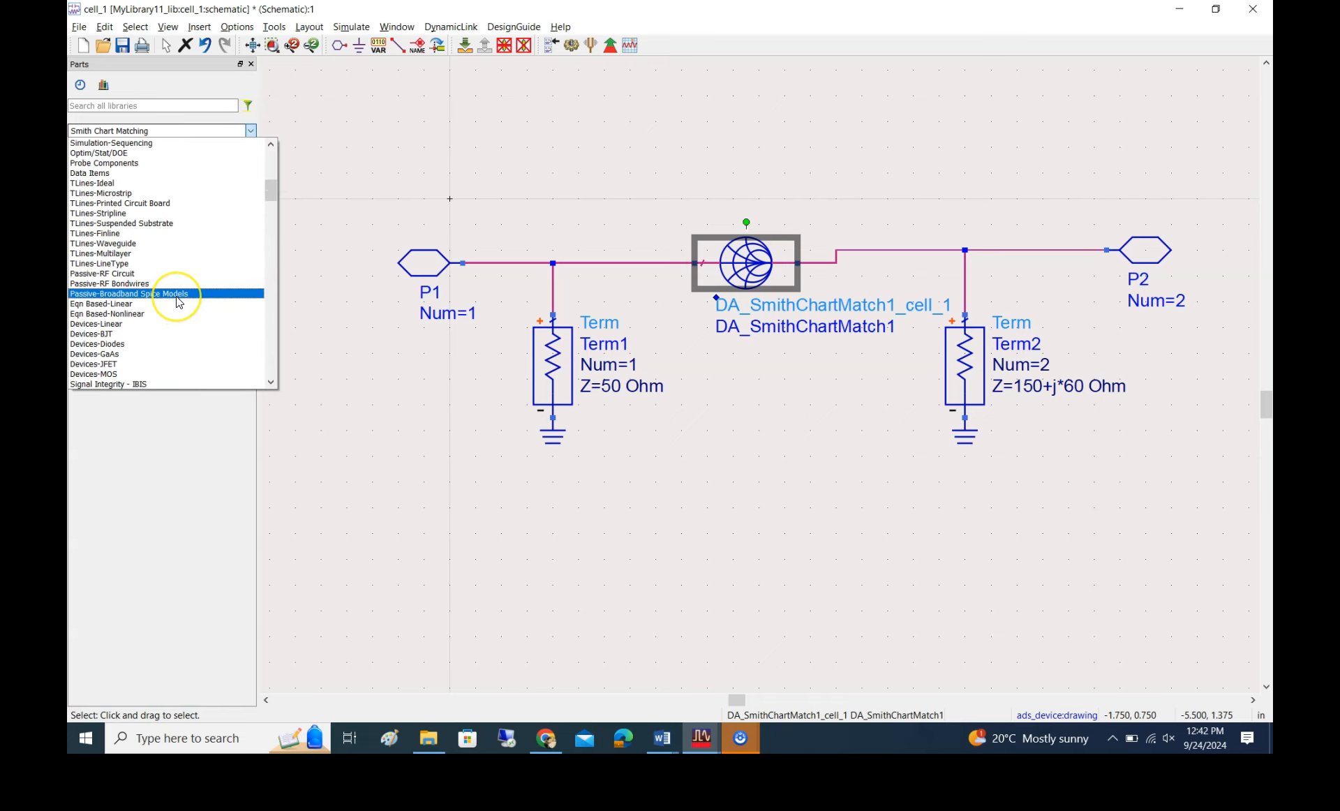
pyautogui.scroll(10, 179, 301)
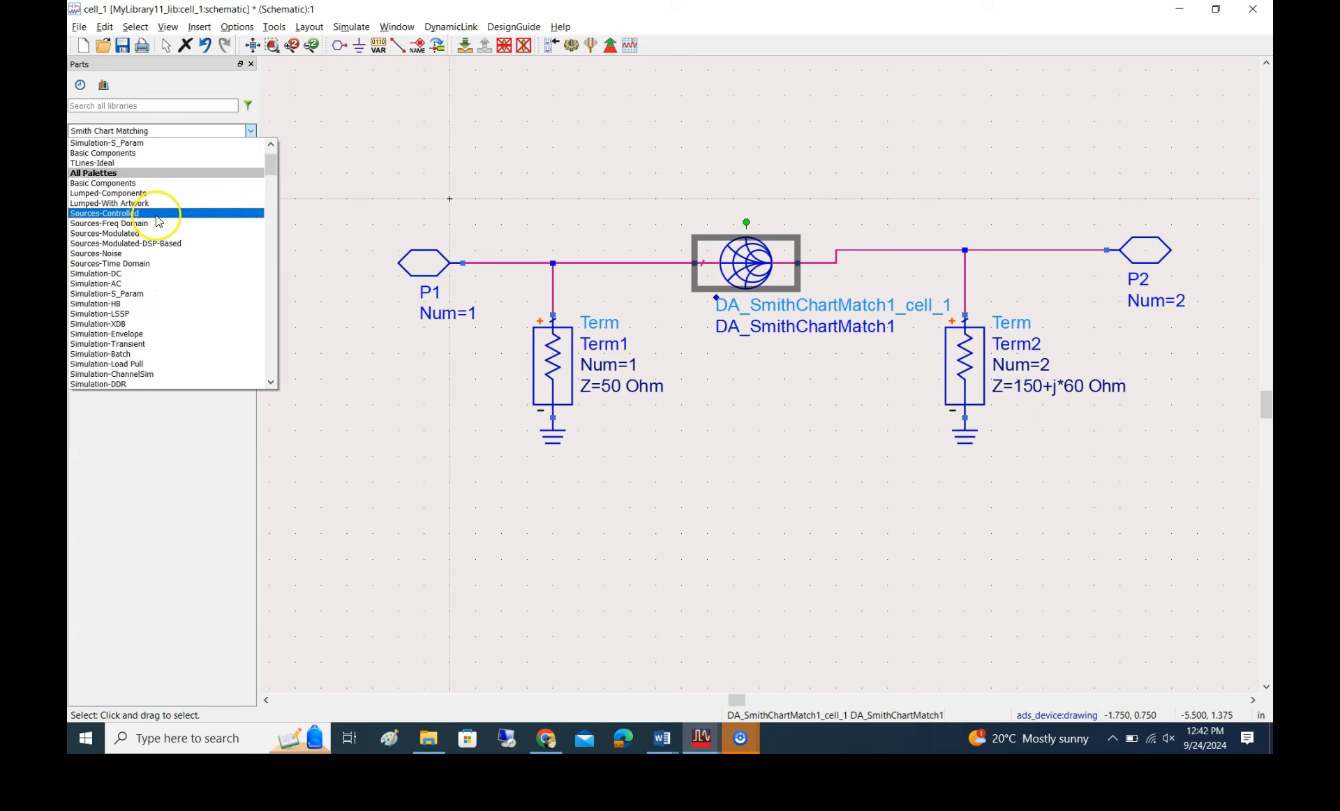
pyautogui.click(156, 143)
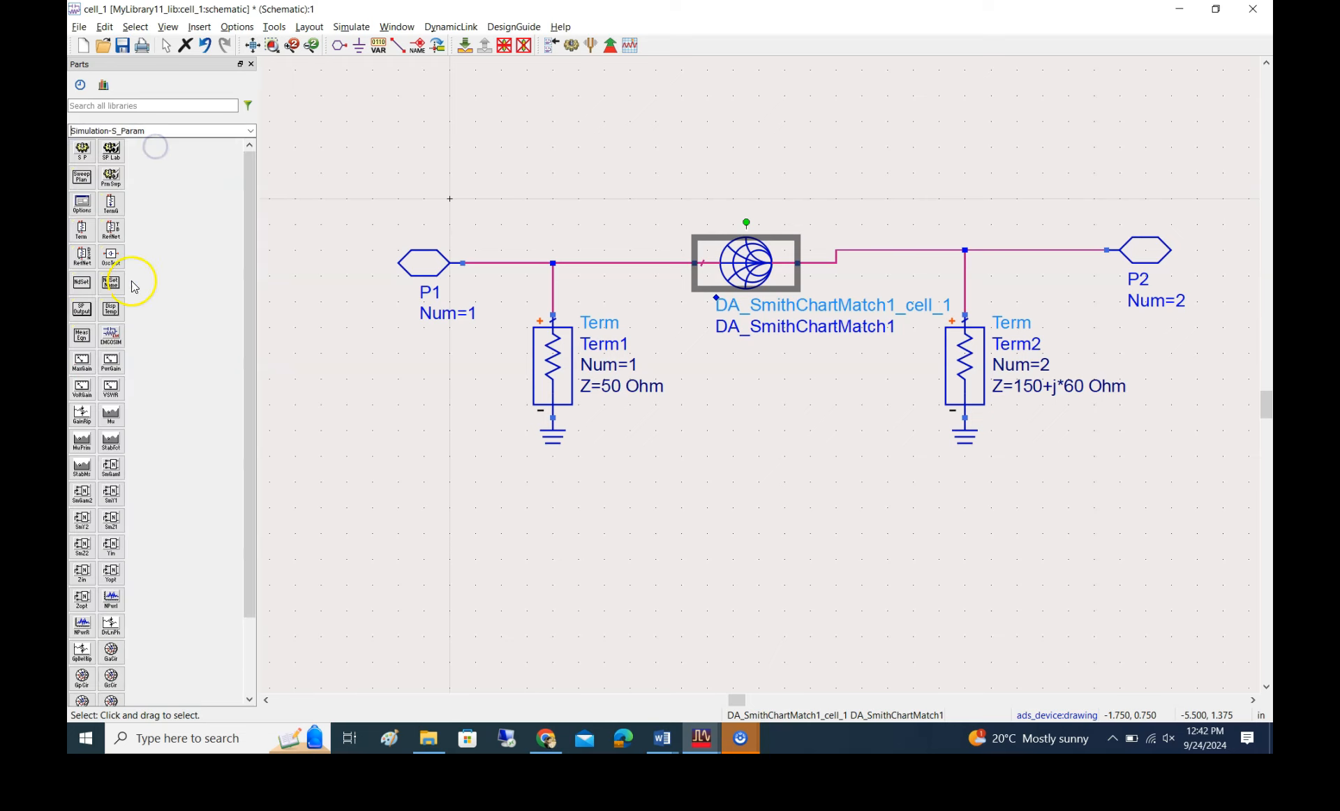
pyautogui.click(82, 150)
pyautogui.click(694, 455)
pyautogui.press('Escape')
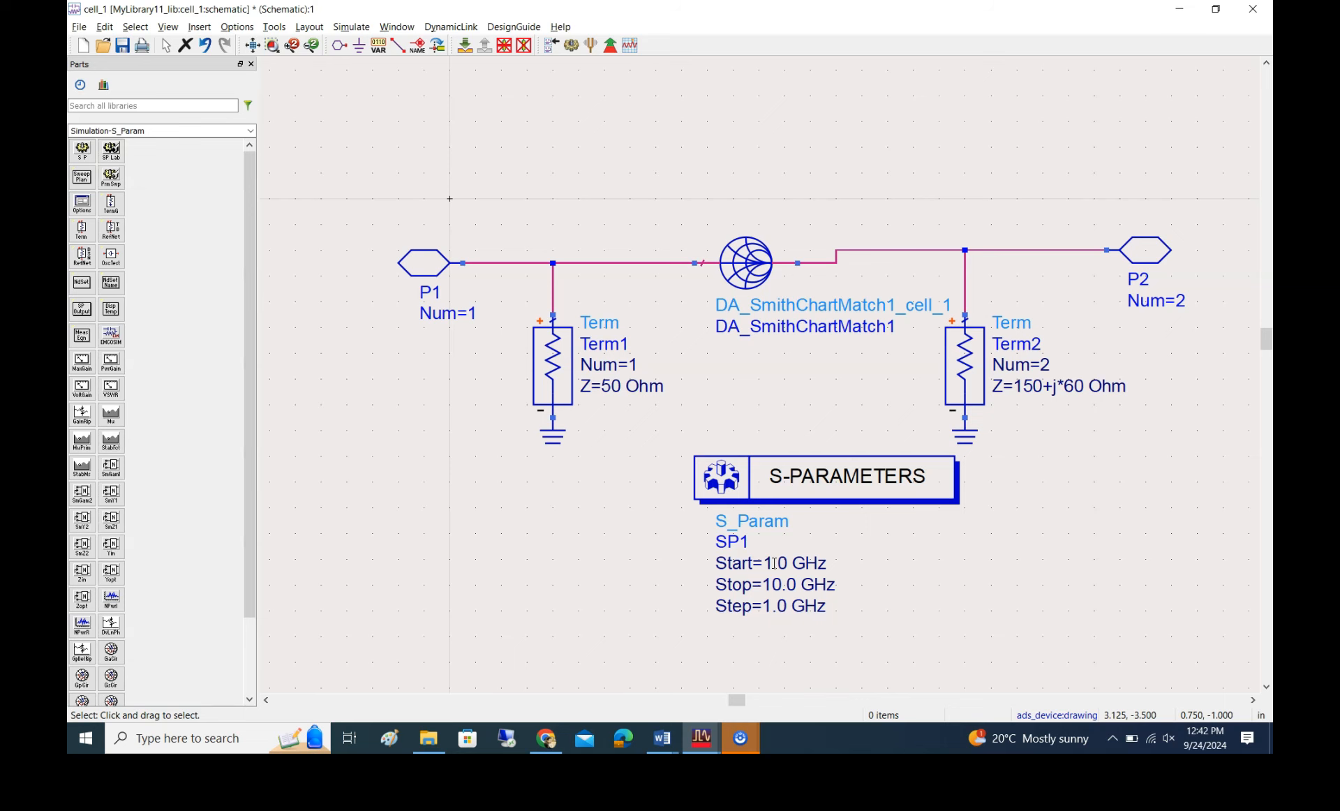
# Check the frequency range in the Smith Chart Utility and set the S-parameter sweep's stop frequency to 5 GHz
pyautogui.moveTo(701, 738)
pyautogui.click(850, 691)
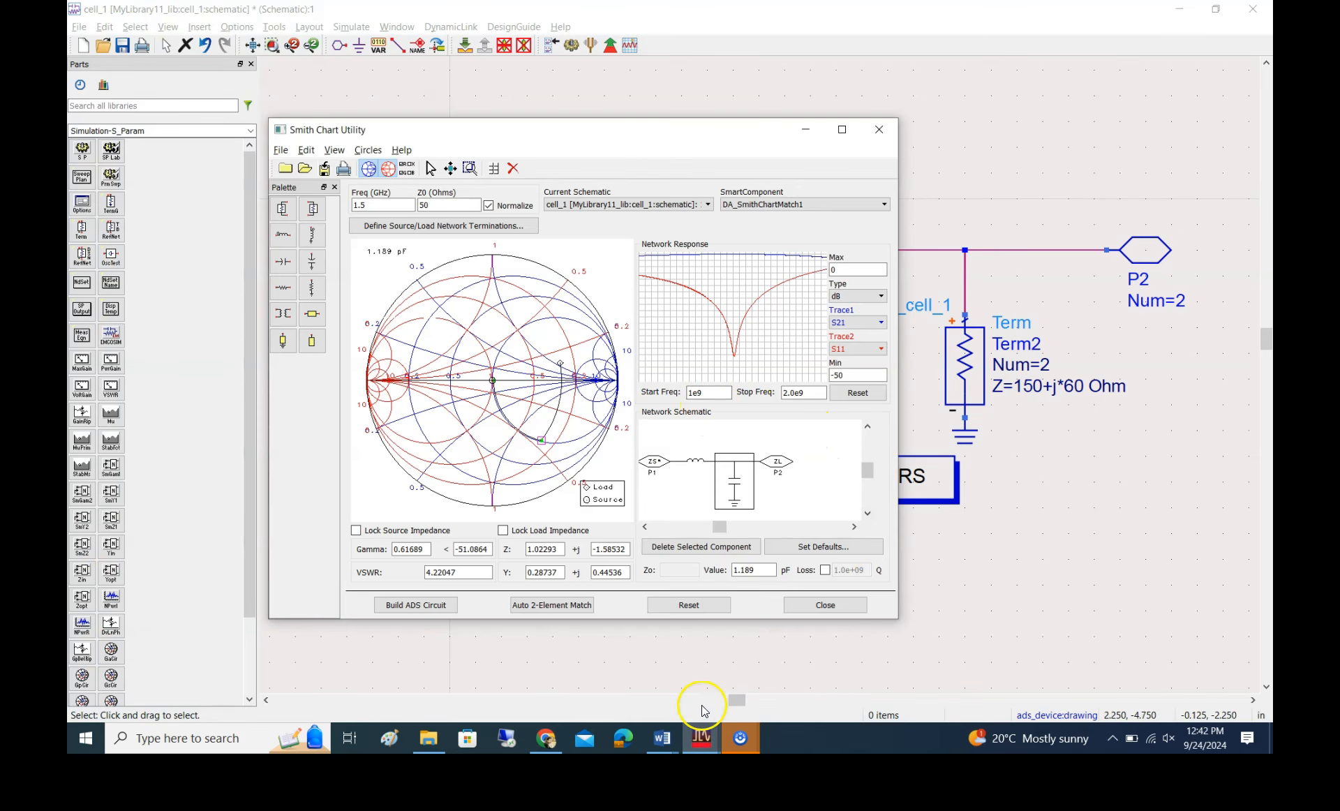
pyautogui.click(785, 675)
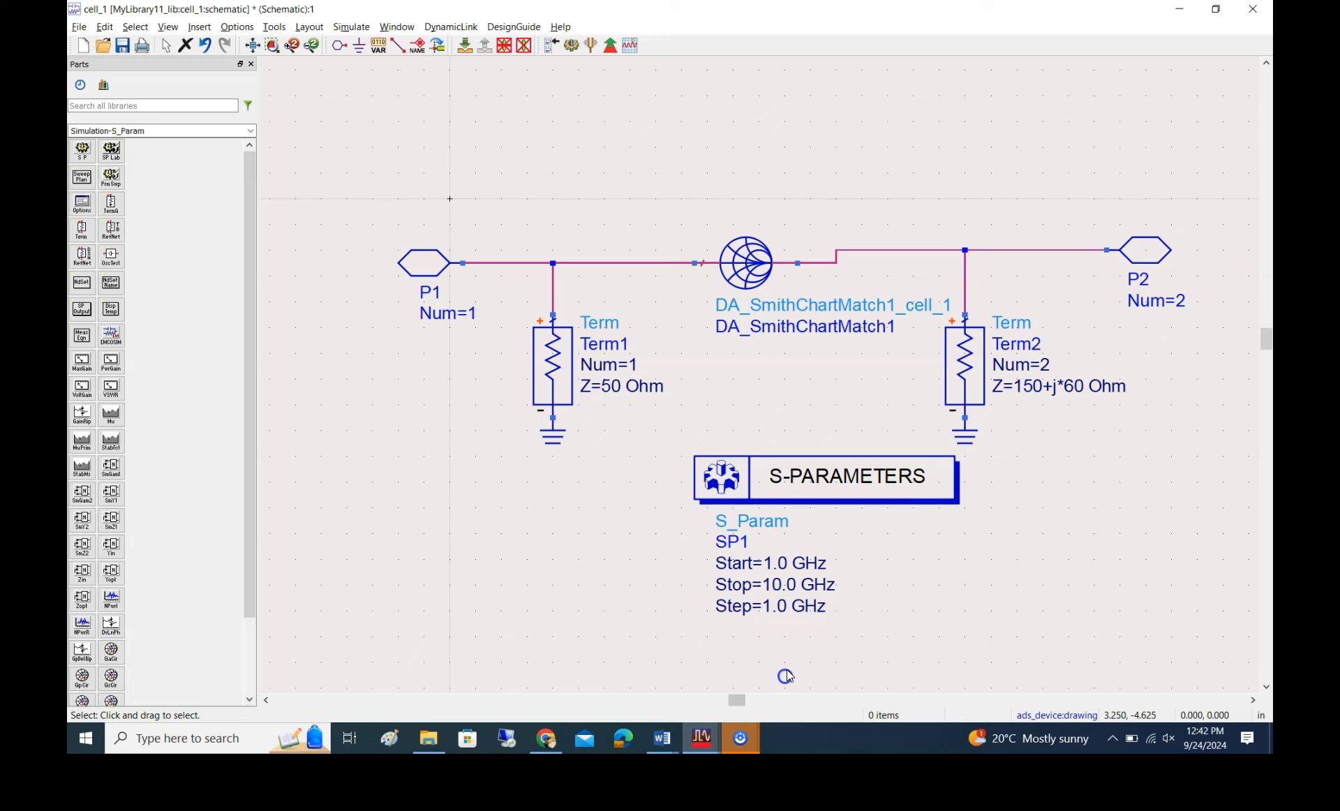
pyautogui.doubleClick(774, 583)
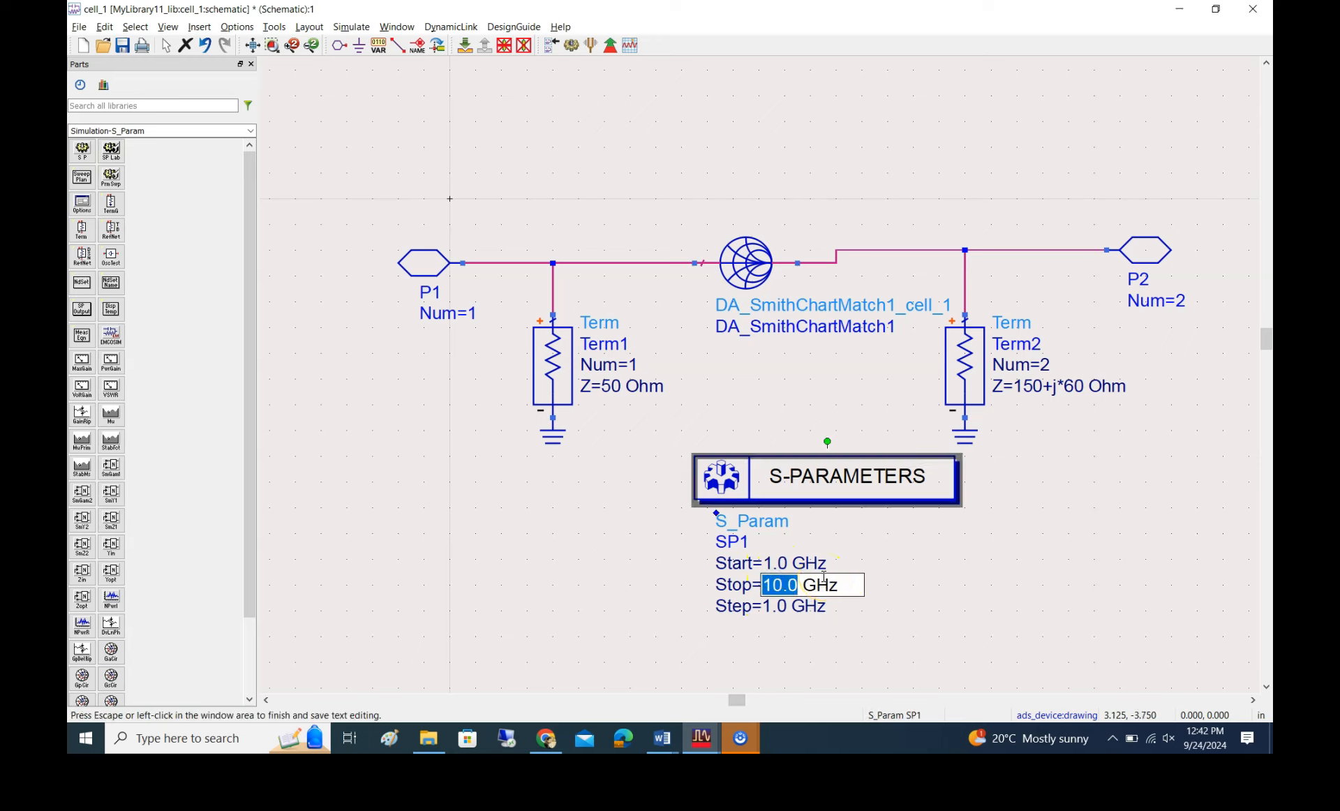
pyautogui.write('5')
pyautogui.click(751, 606)
# Set the linear frequency sweep of the S-parameter controller SP1 to 25 points and apply the settings
pyautogui.doubleClick(722, 482)
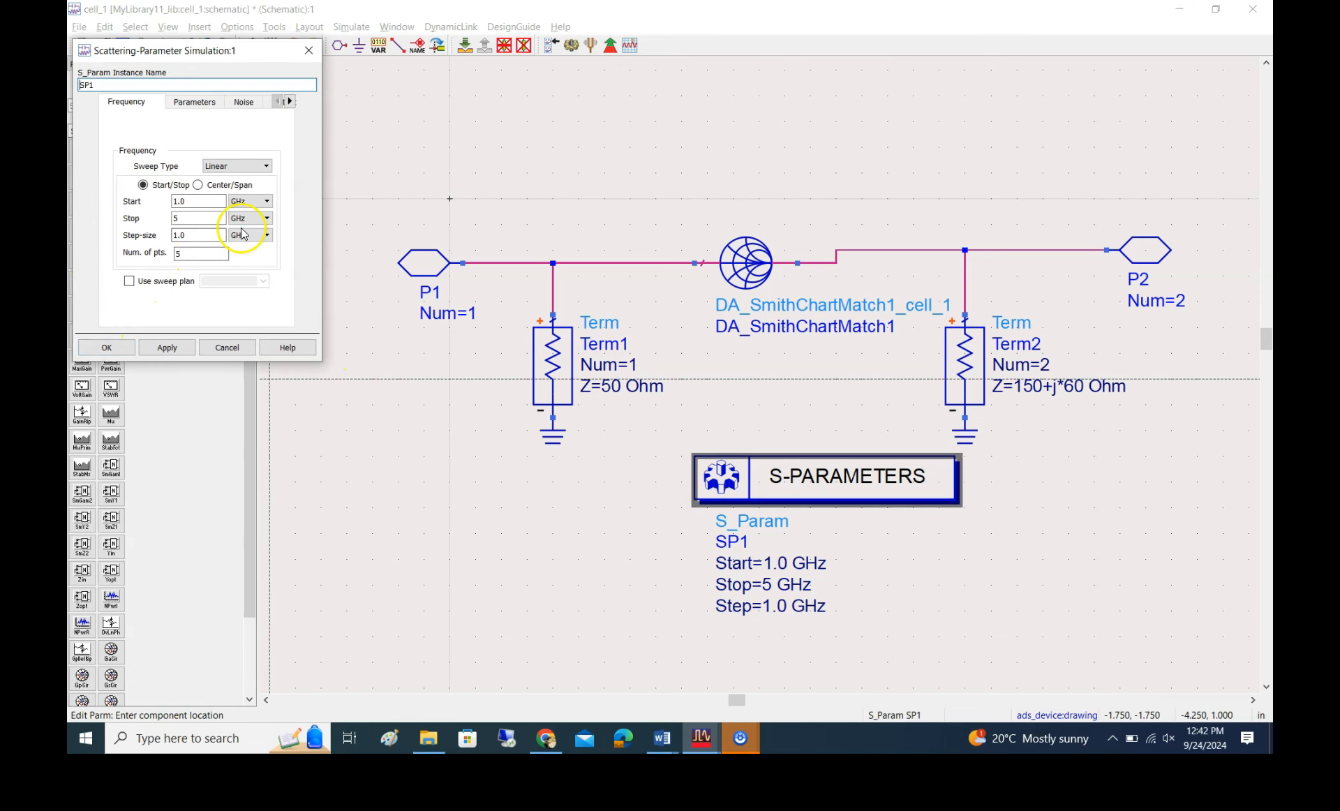
pyautogui.click(267, 235)
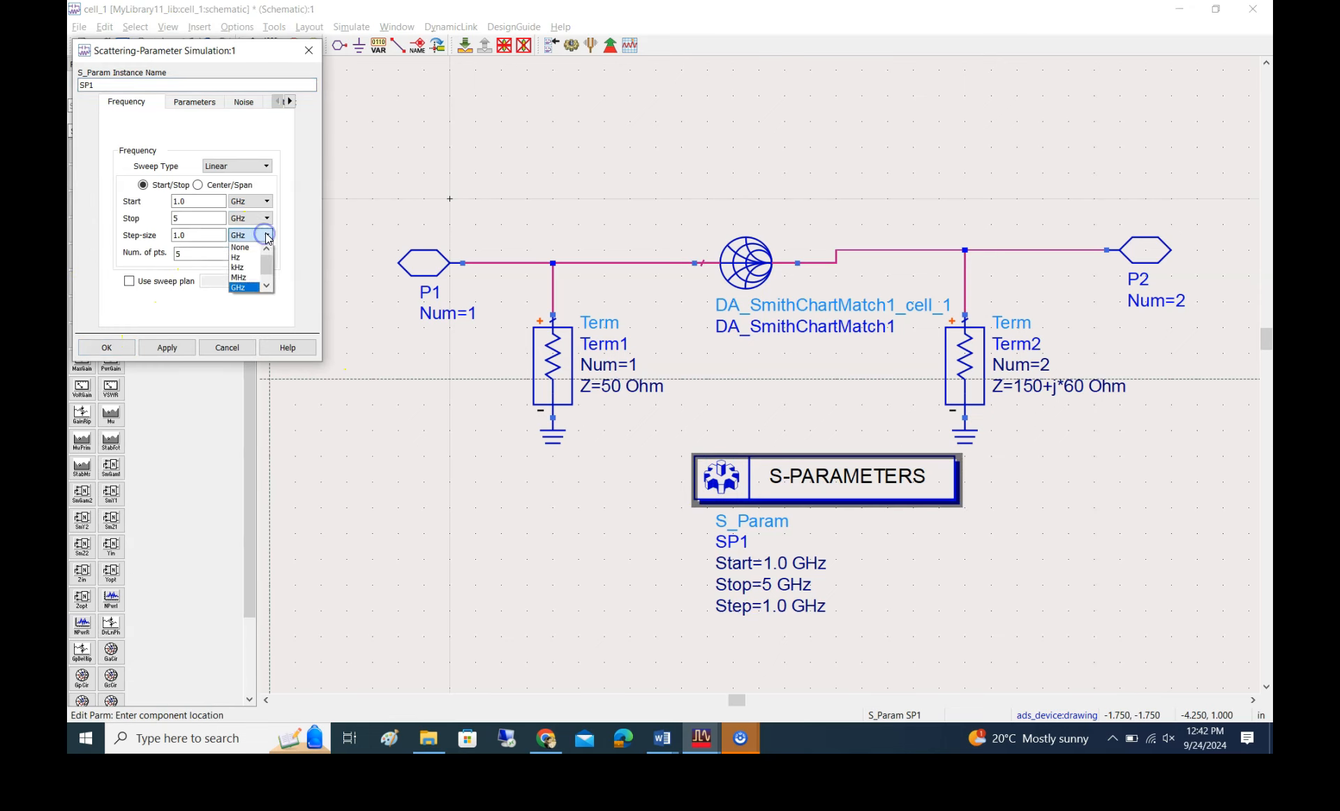
pyautogui.click(194, 234)
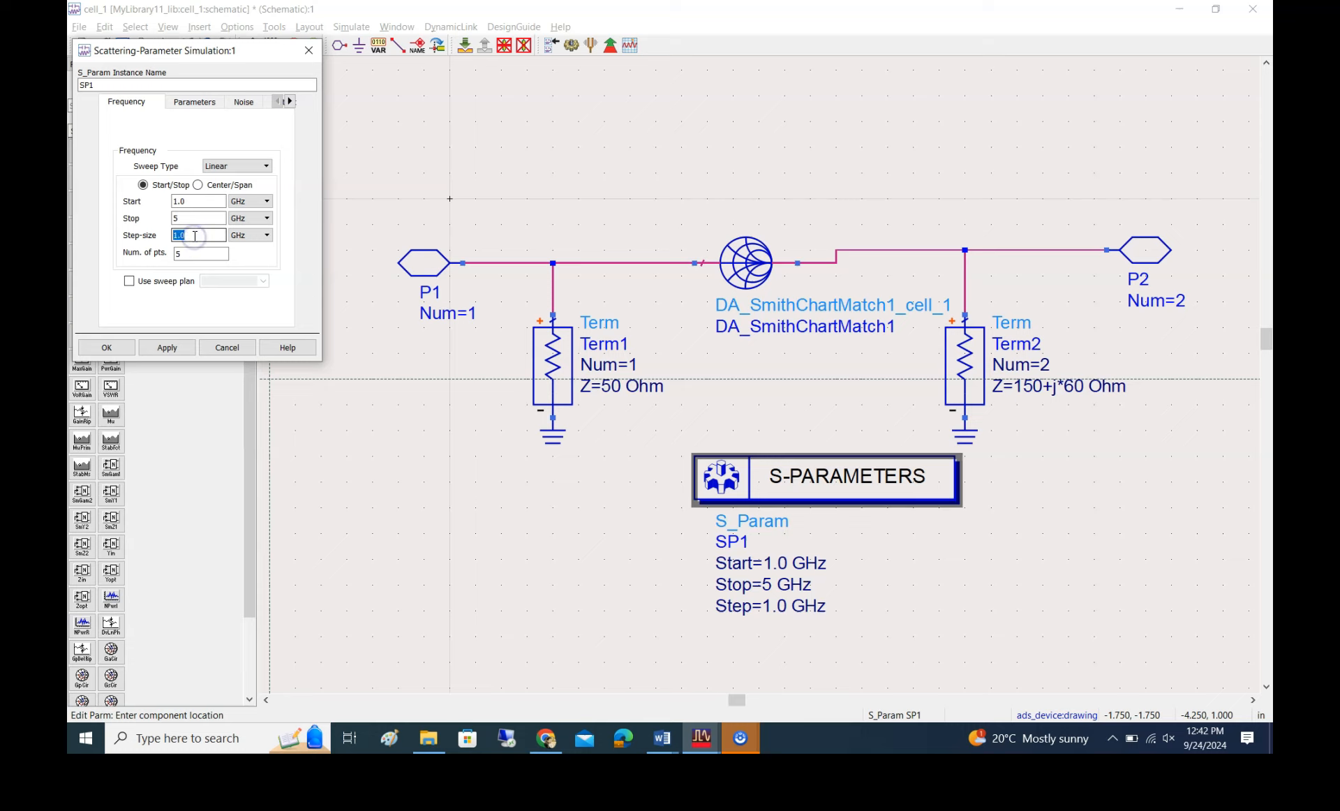
pyautogui.click(197, 254)
pyautogui.doubleClick(197, 254)
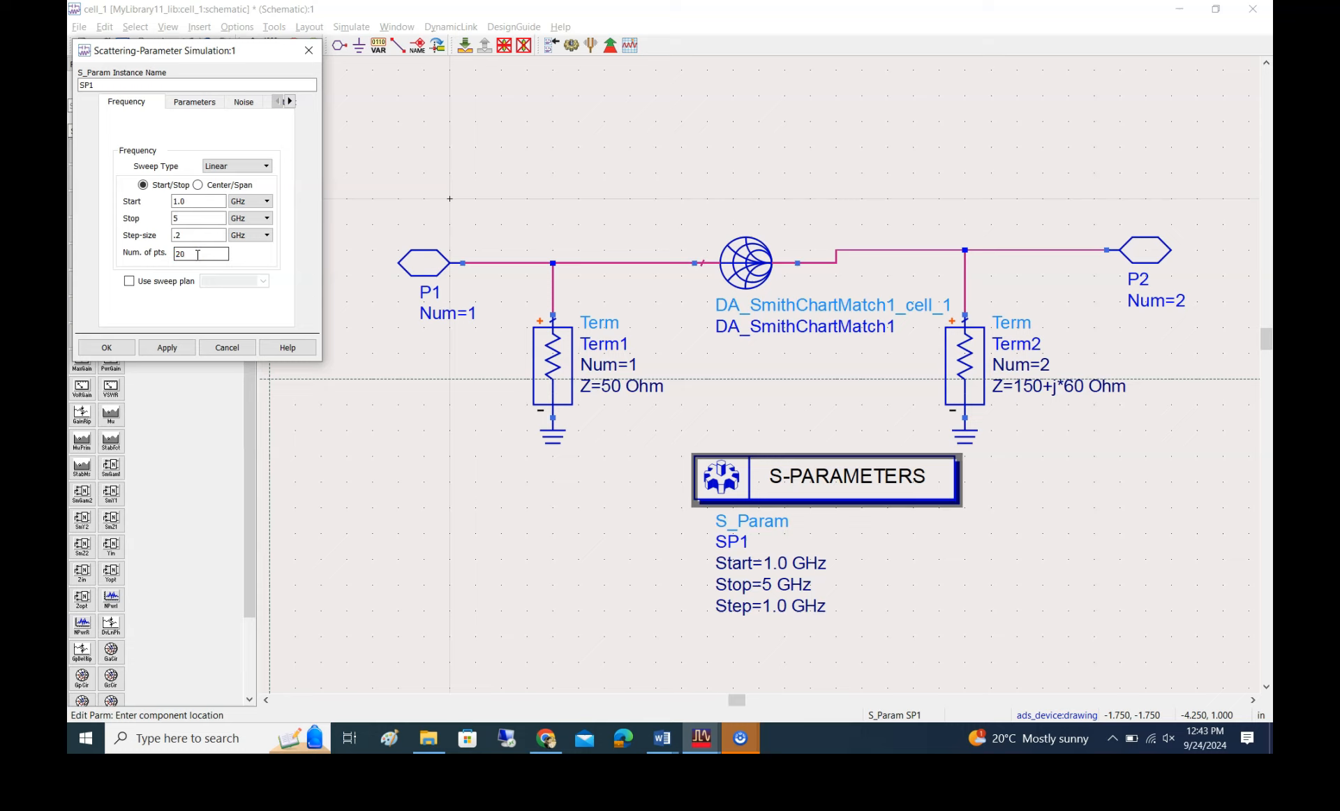
pyautogui.write('25')
pyautogui.click(167, 347)
pyautogui.click(108, 348)
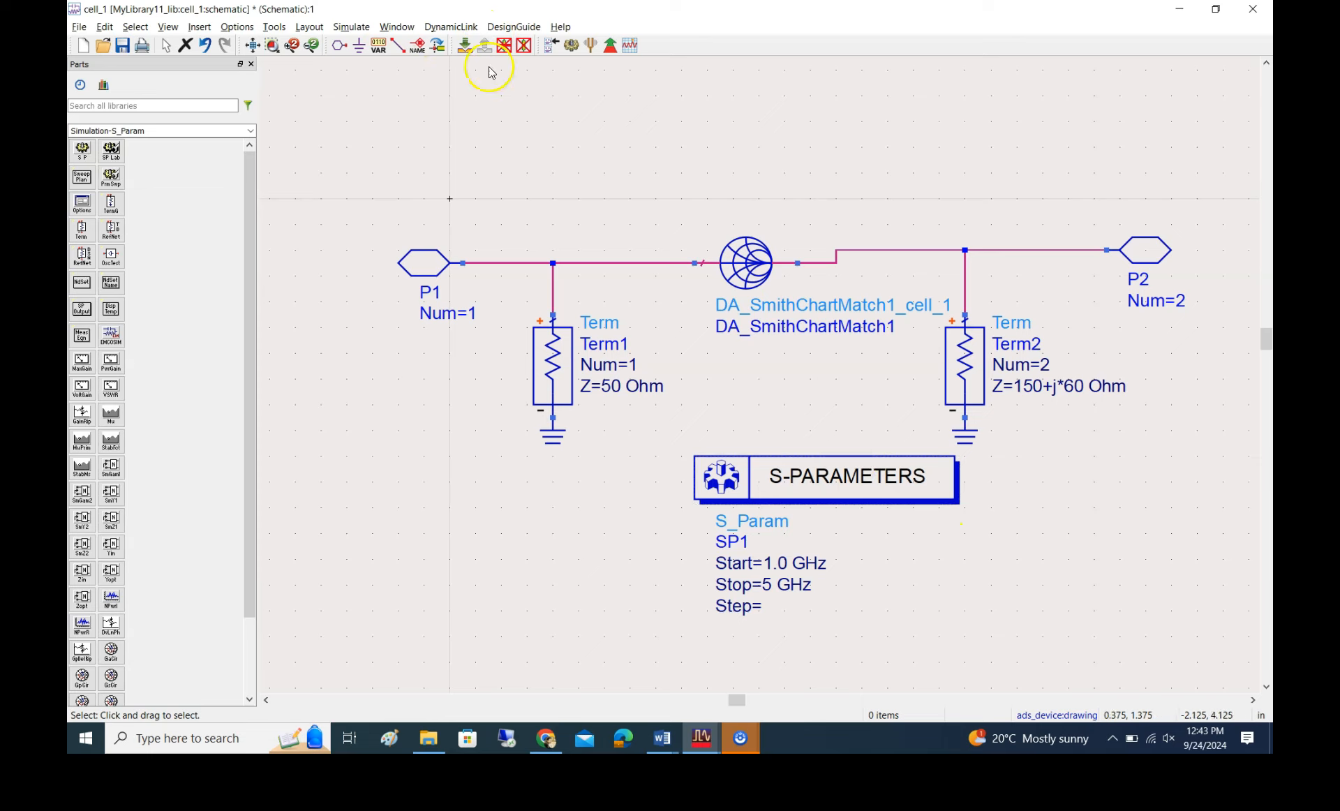
# Simulate the schematic and plot S(1,1) and S(2,1) in dB on a rectangular plot in the data display
pyautogui.click(574, 46)
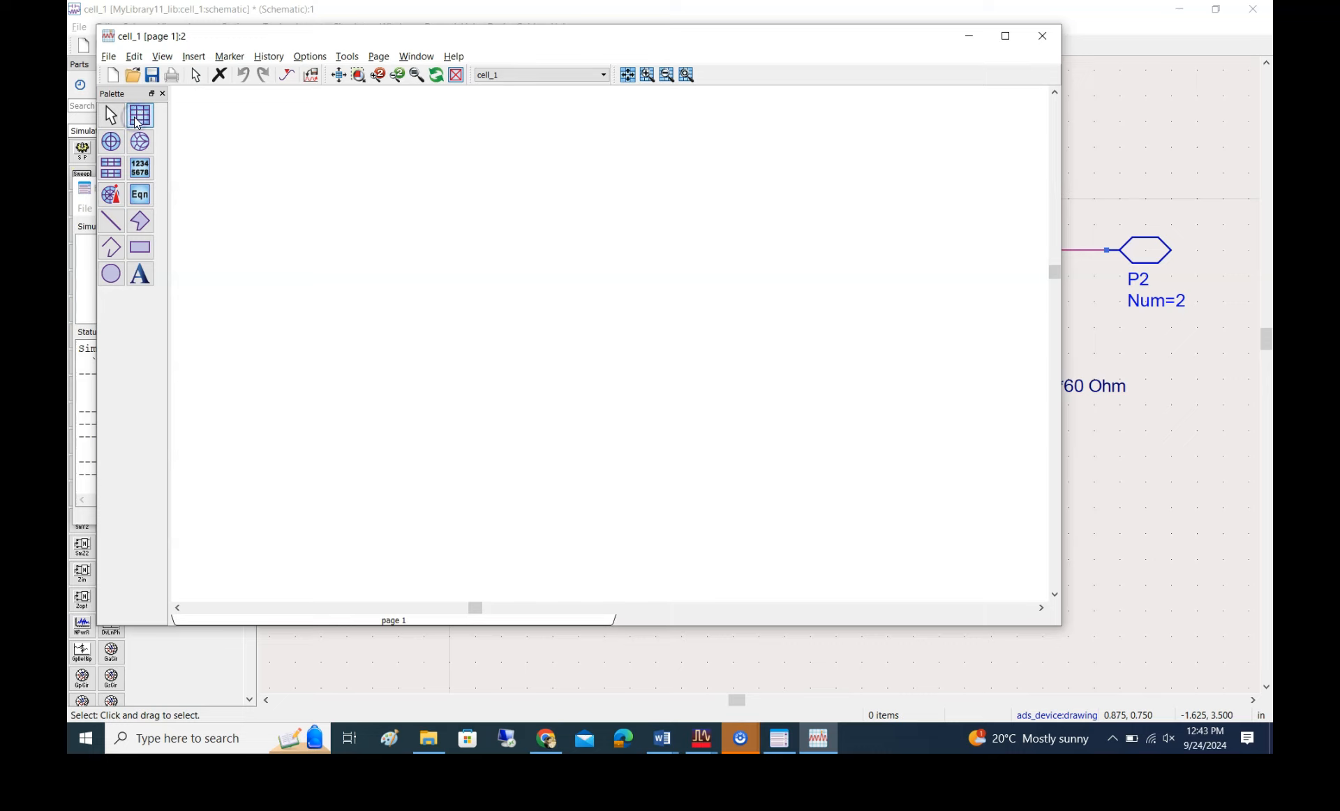
pyautogui.click(135, 119)
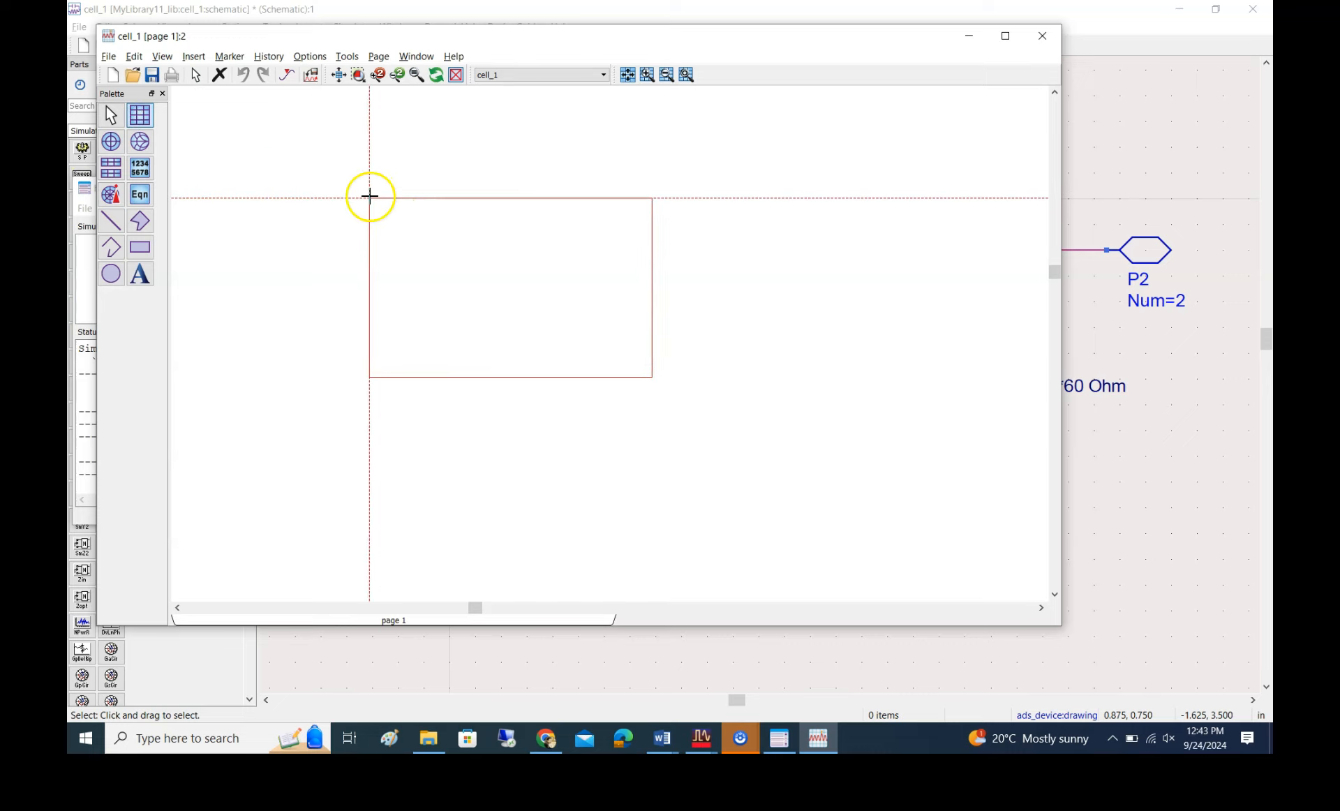
pyautogui.click(389, 179)
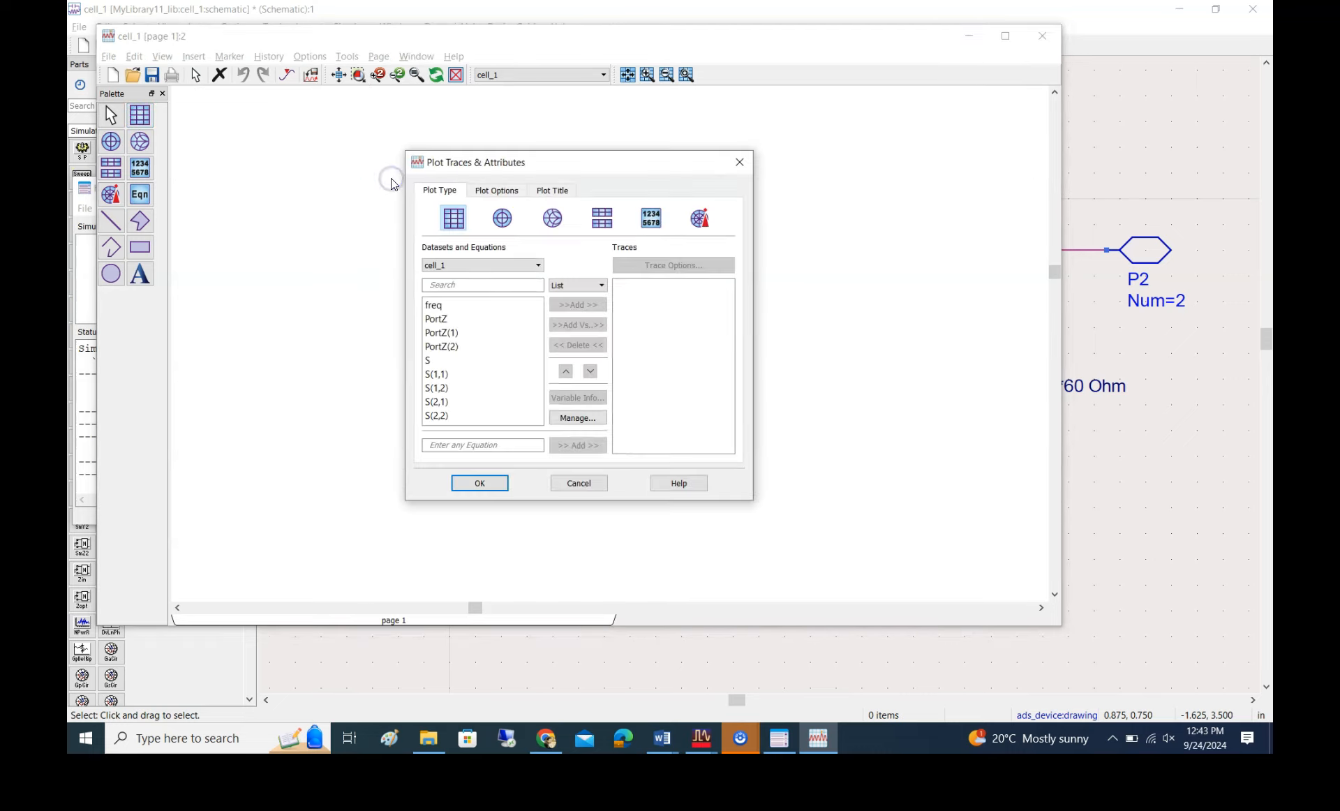
pyautogui.click(459, 376)
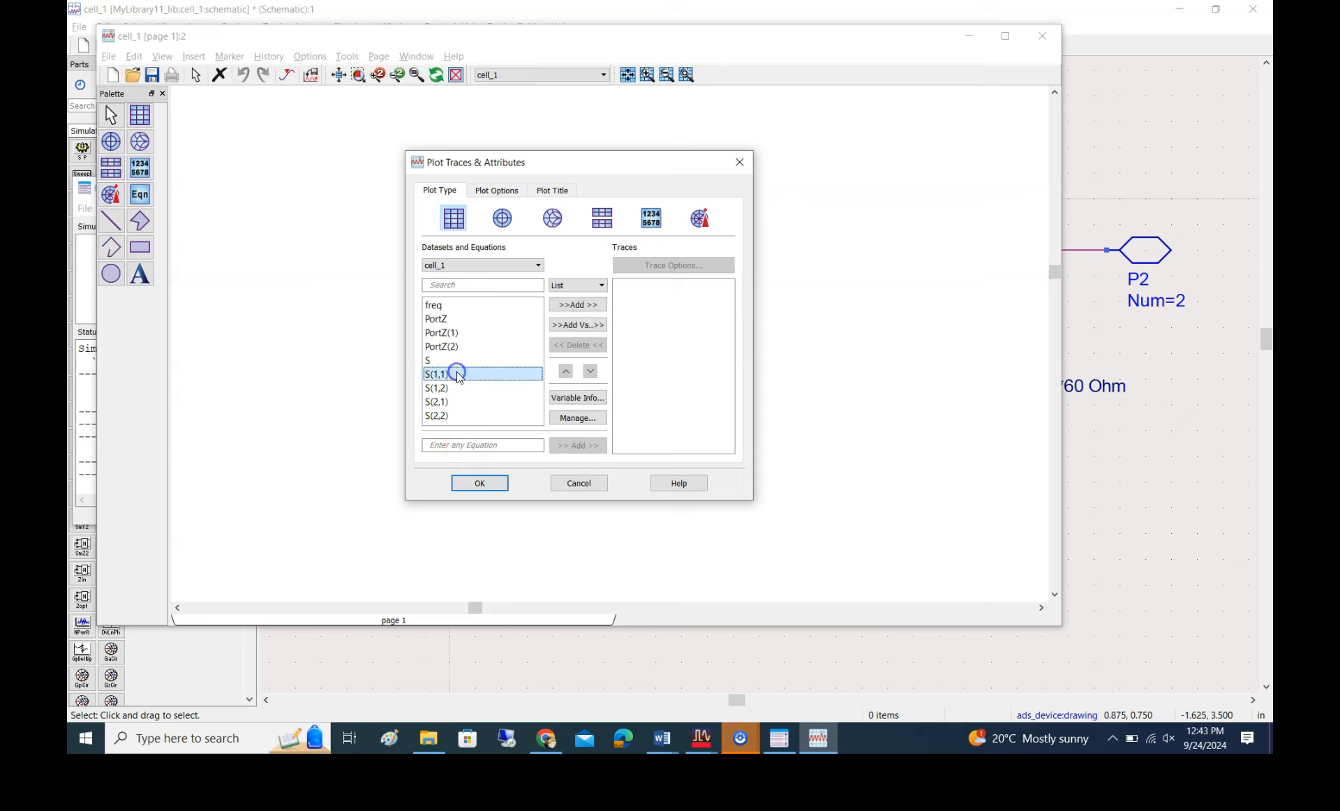
pyautogui.keyDown('ctrl'); pyautogui.click(447, 402); pyautogui.keyUp('ctrl')
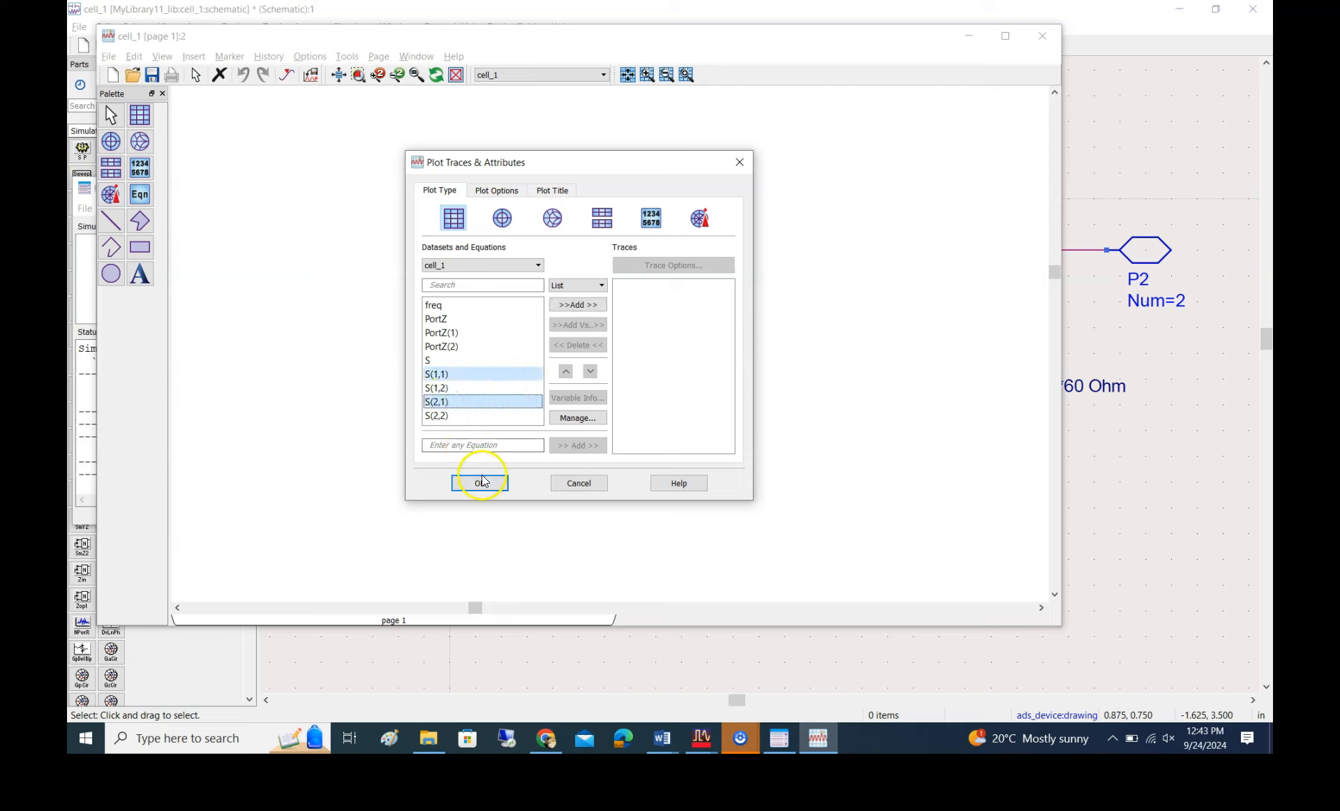
pyautogui.click(578, 302)
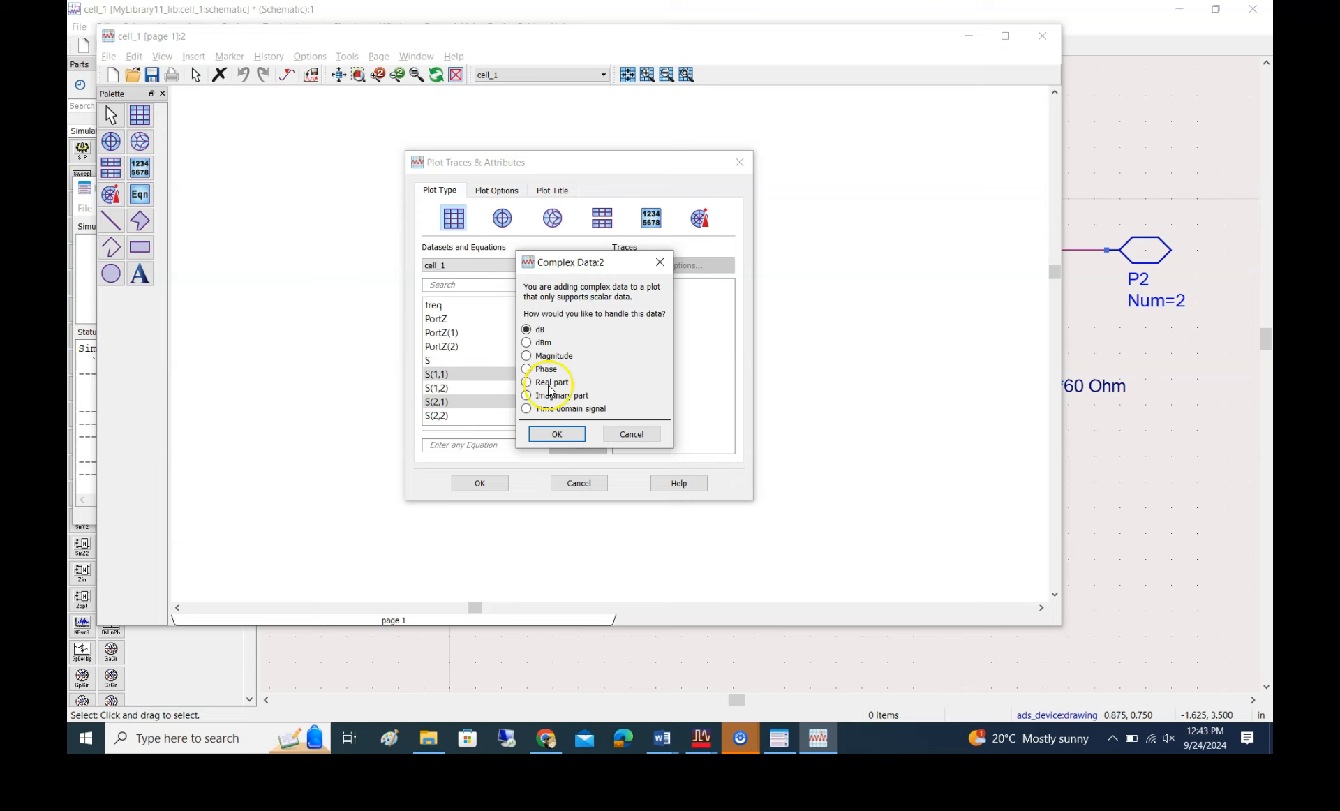
pyautogui.click(558, 434)
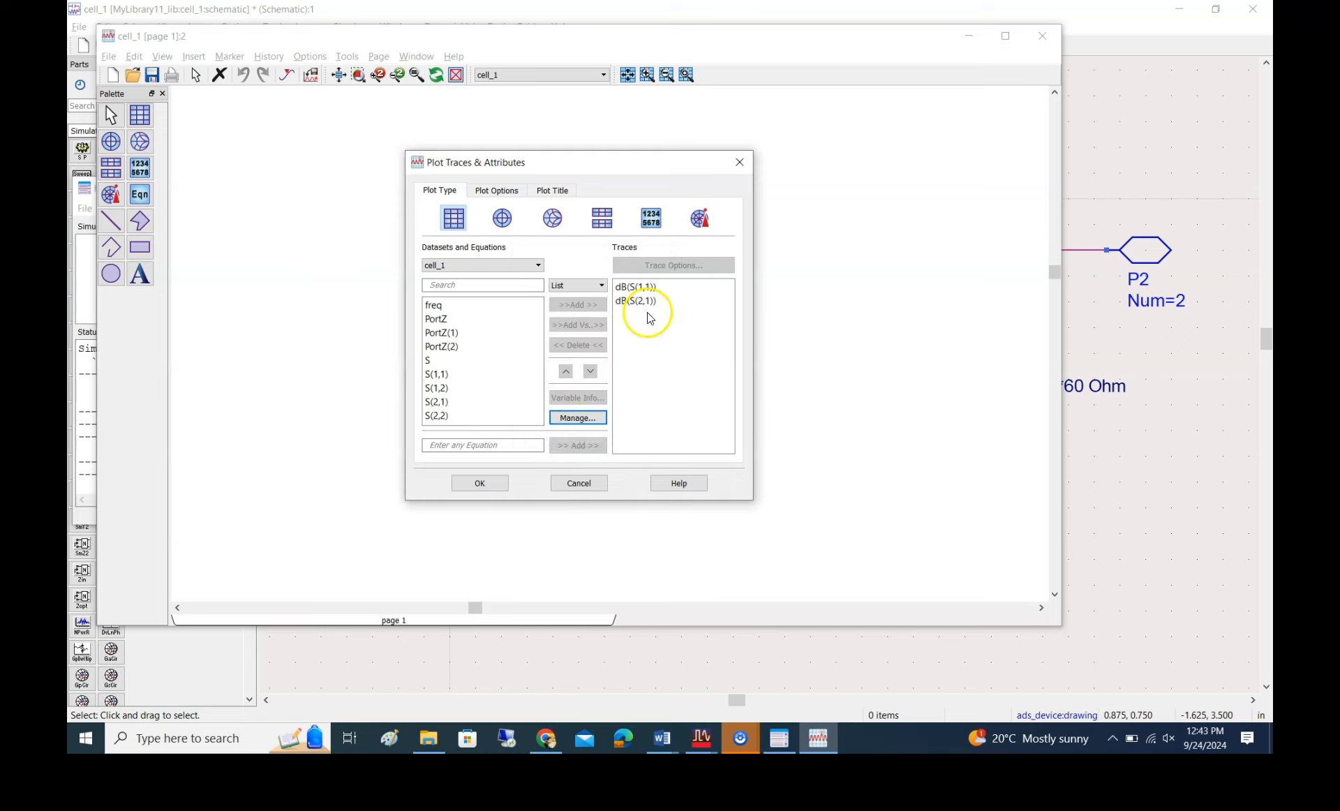
pyautogui.click(479, 483)
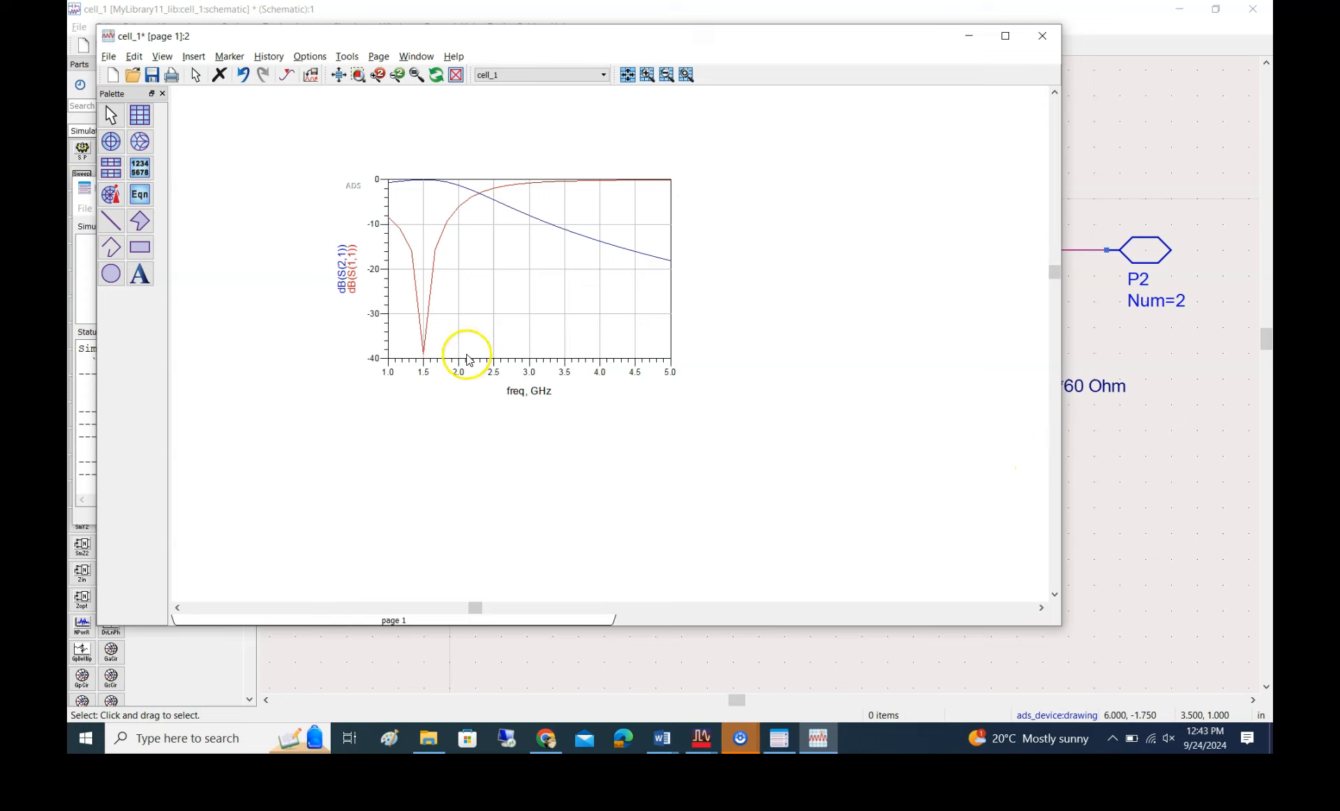
# Compare the simulated S(1,1) and S(2,1) curves with the network response in the Smith Chart Utility
pyautogui.moveTo(427, 365)
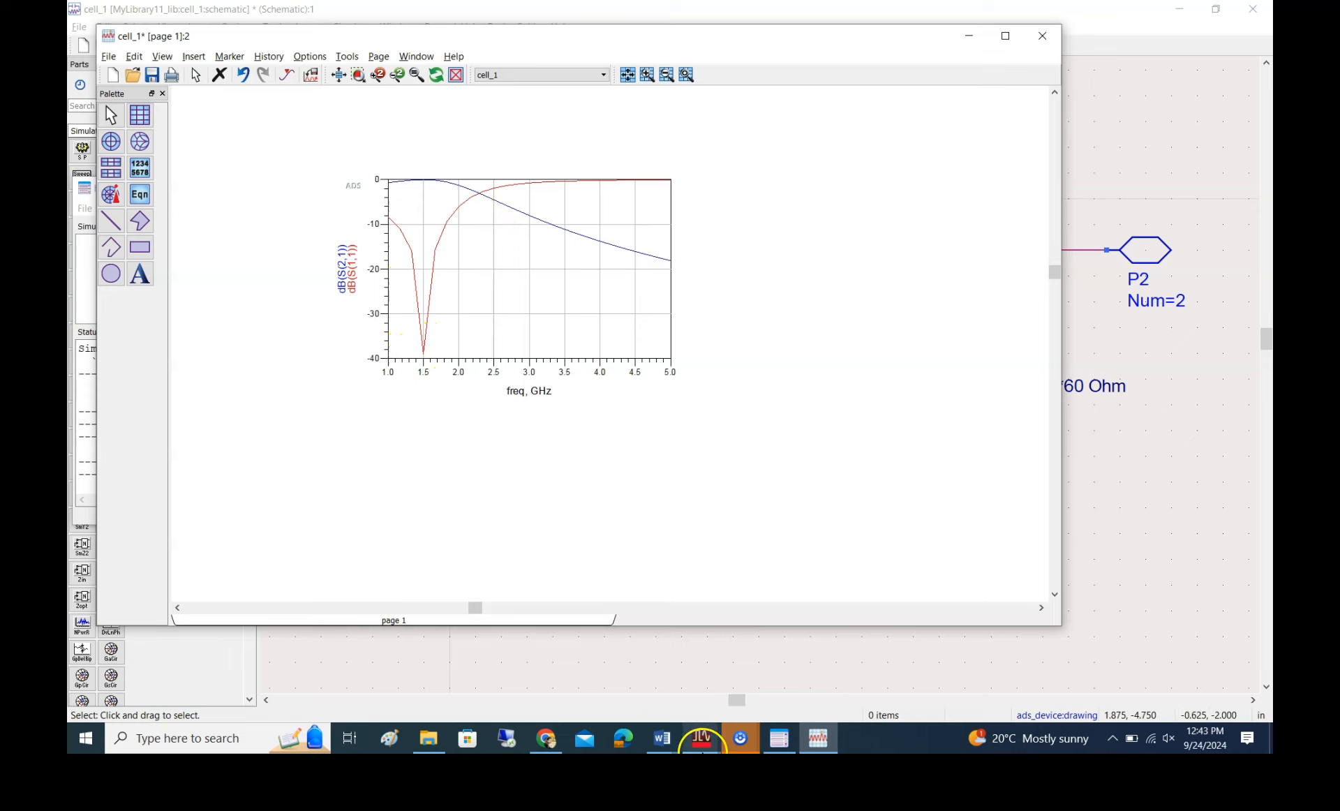
pyautogui.moveTo(706, 743)
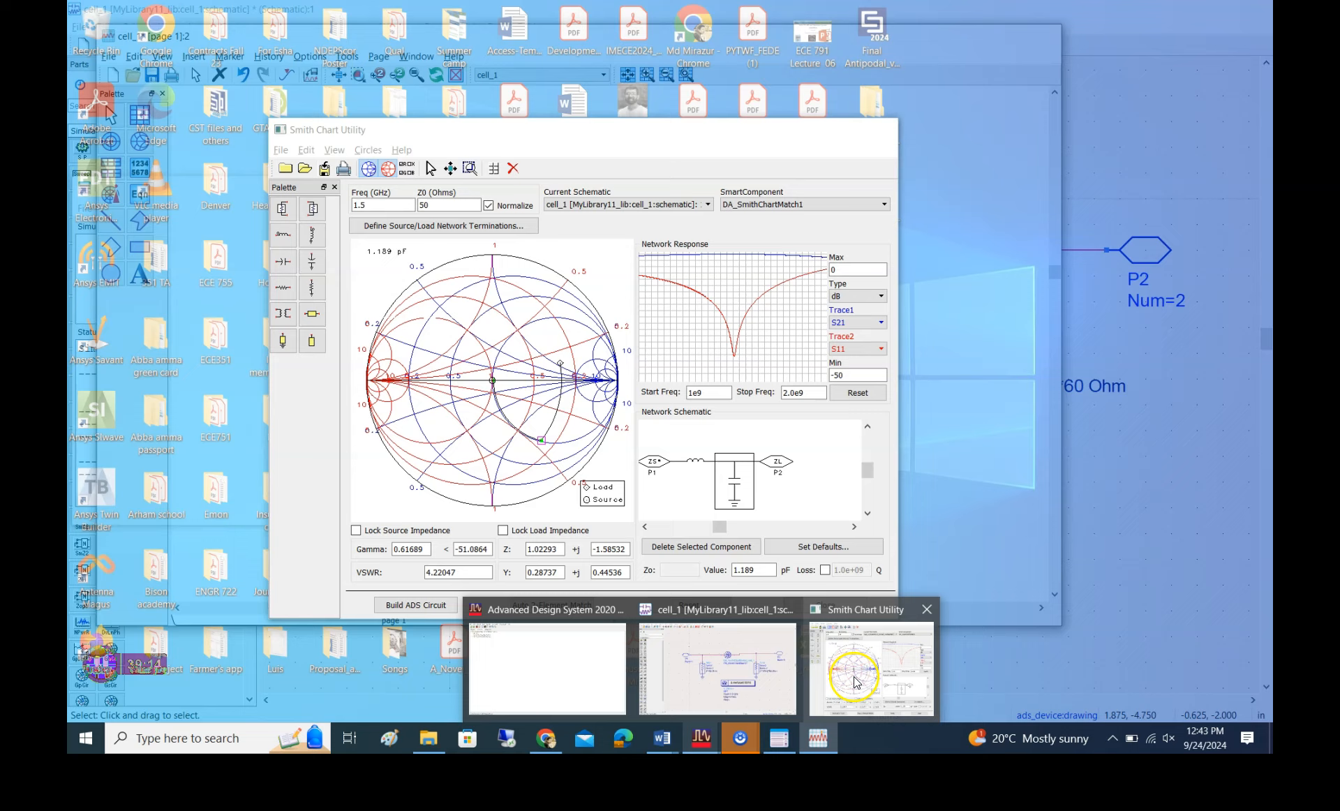
pyautogui.click(857, 683)
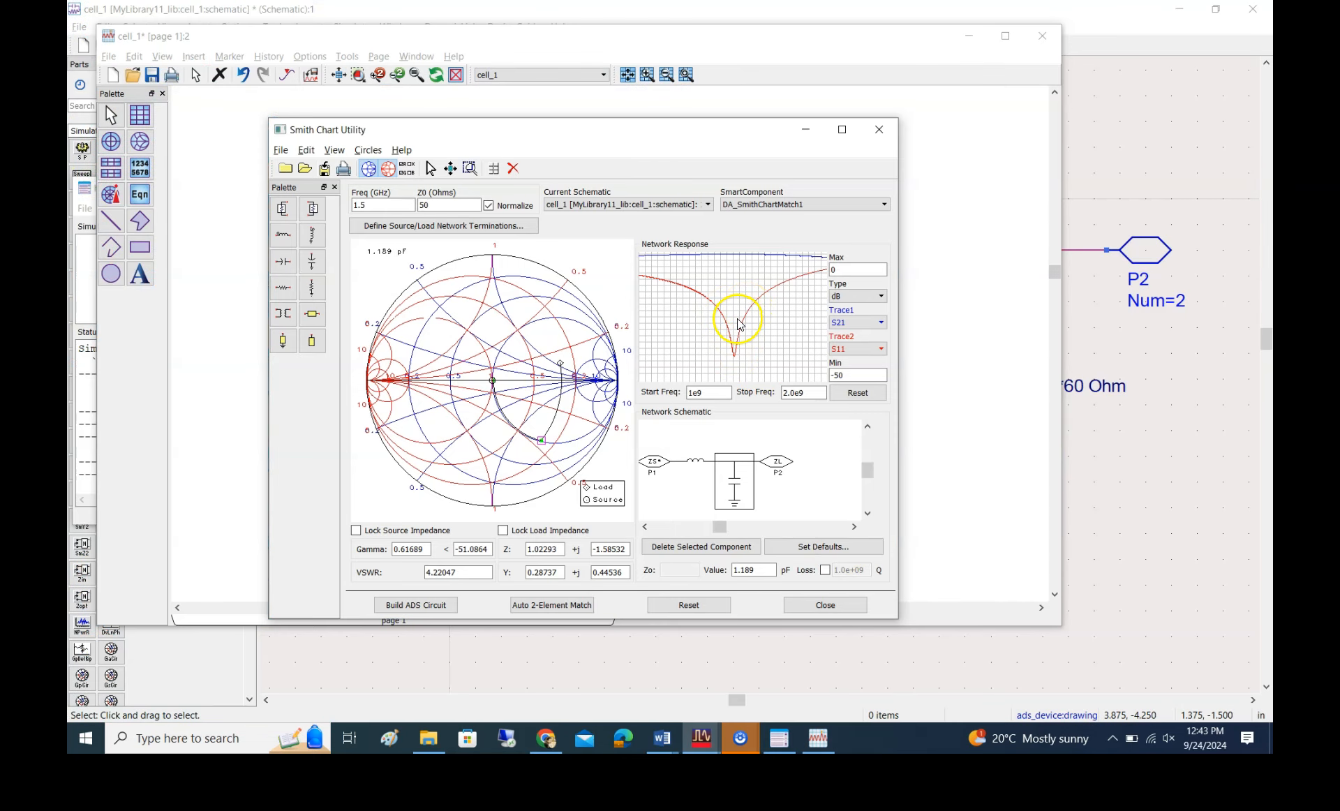
pyautogui.hotkey('alt', 'Tab')
pyautogui.hotkey('alt', 'Tab')
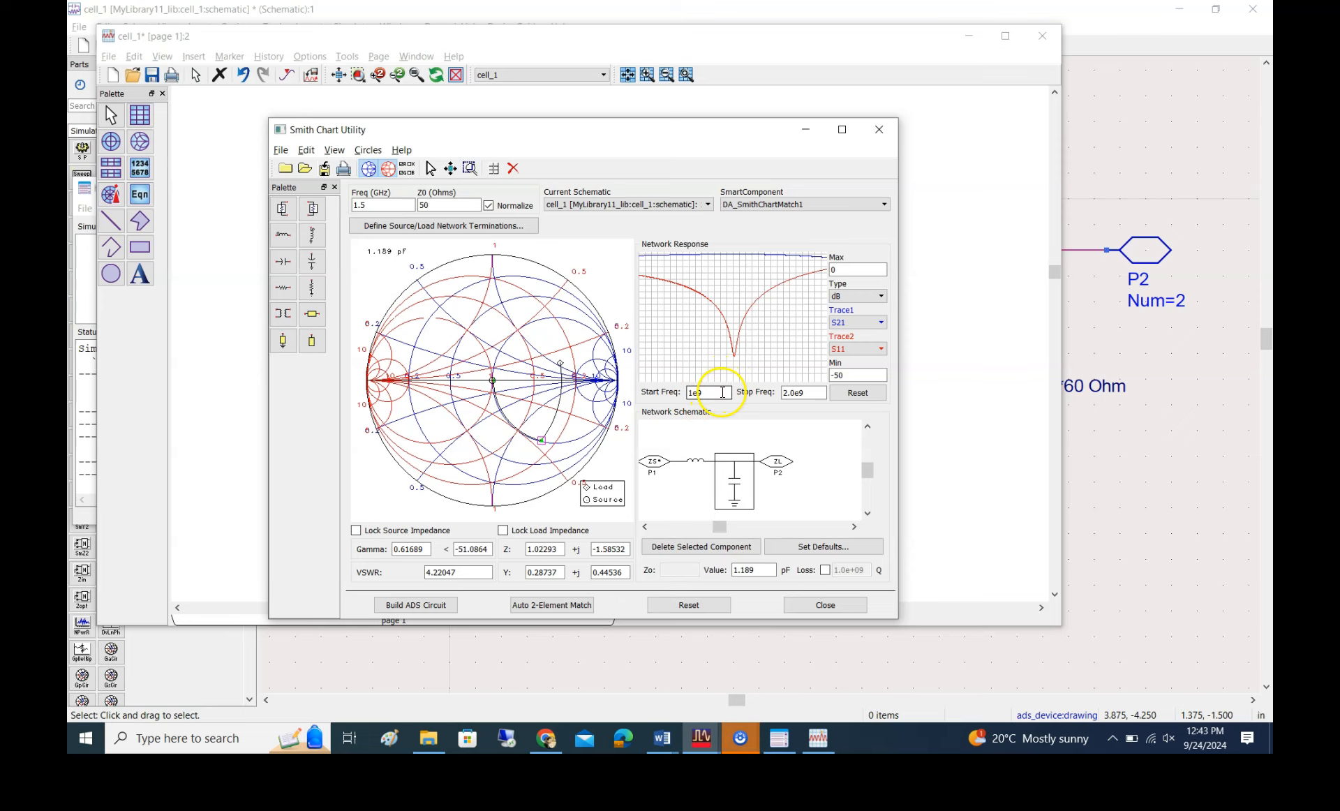
pyautogui.hotkey('alt', 'Tab')
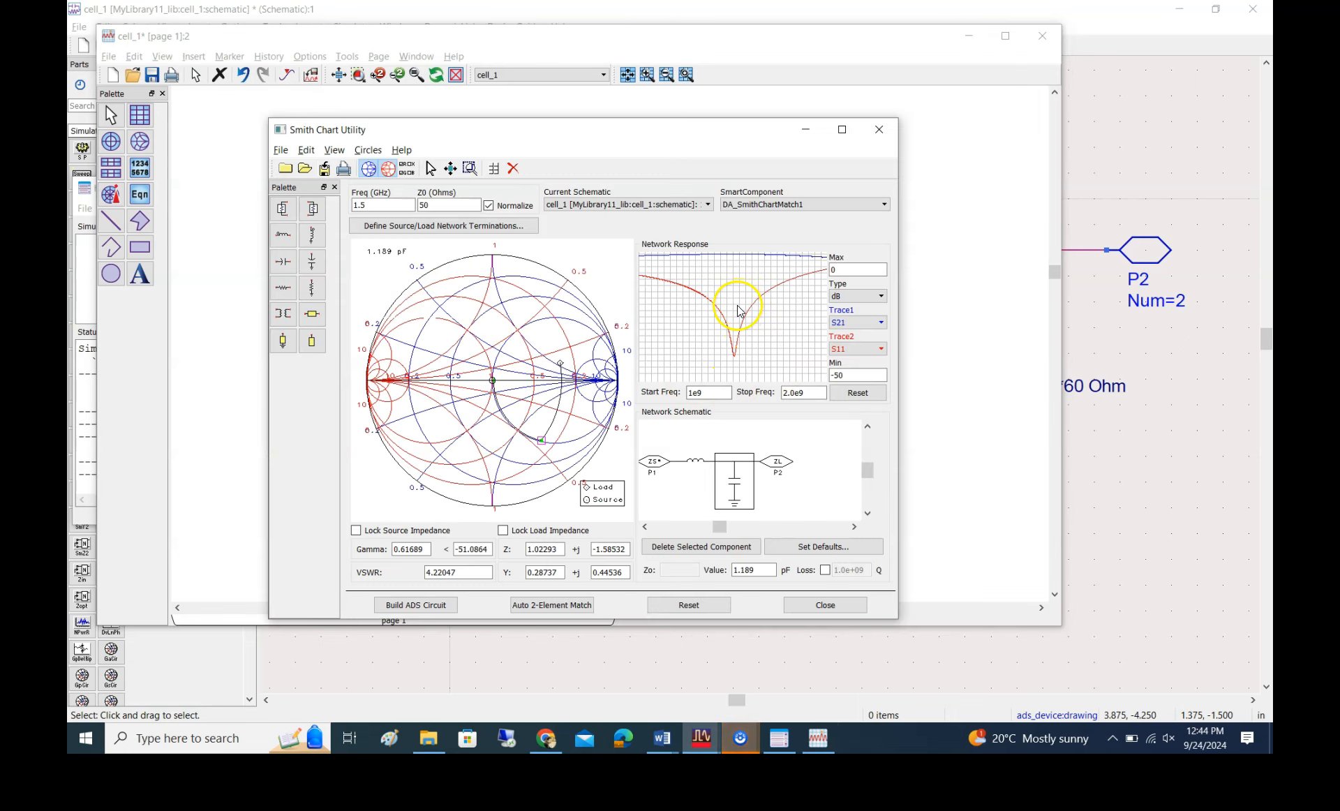
pyautogui.hotkey('alt', 'Tab')
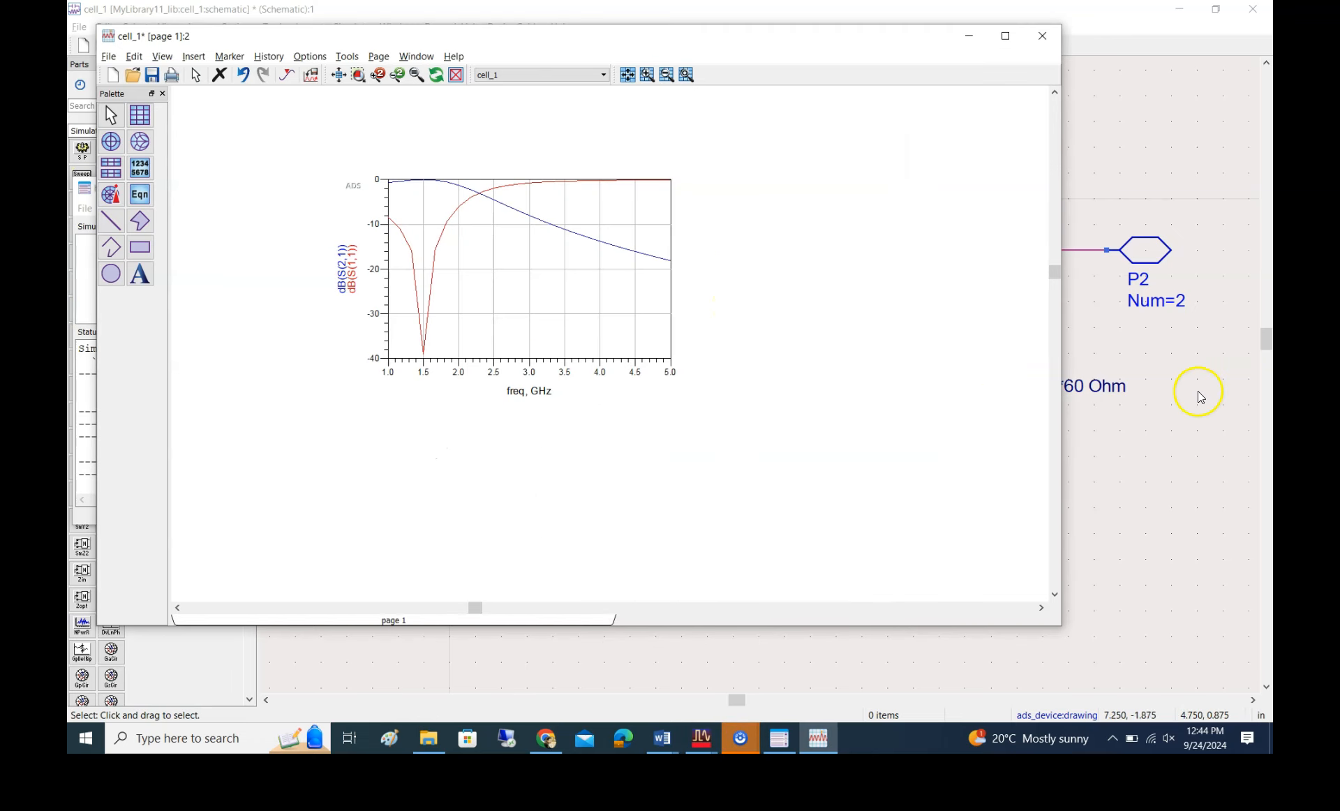
# Bring the cell_1 schematic back to the front and look through the open Word documents for the lab manual
pyautogui.click(1215, 400)
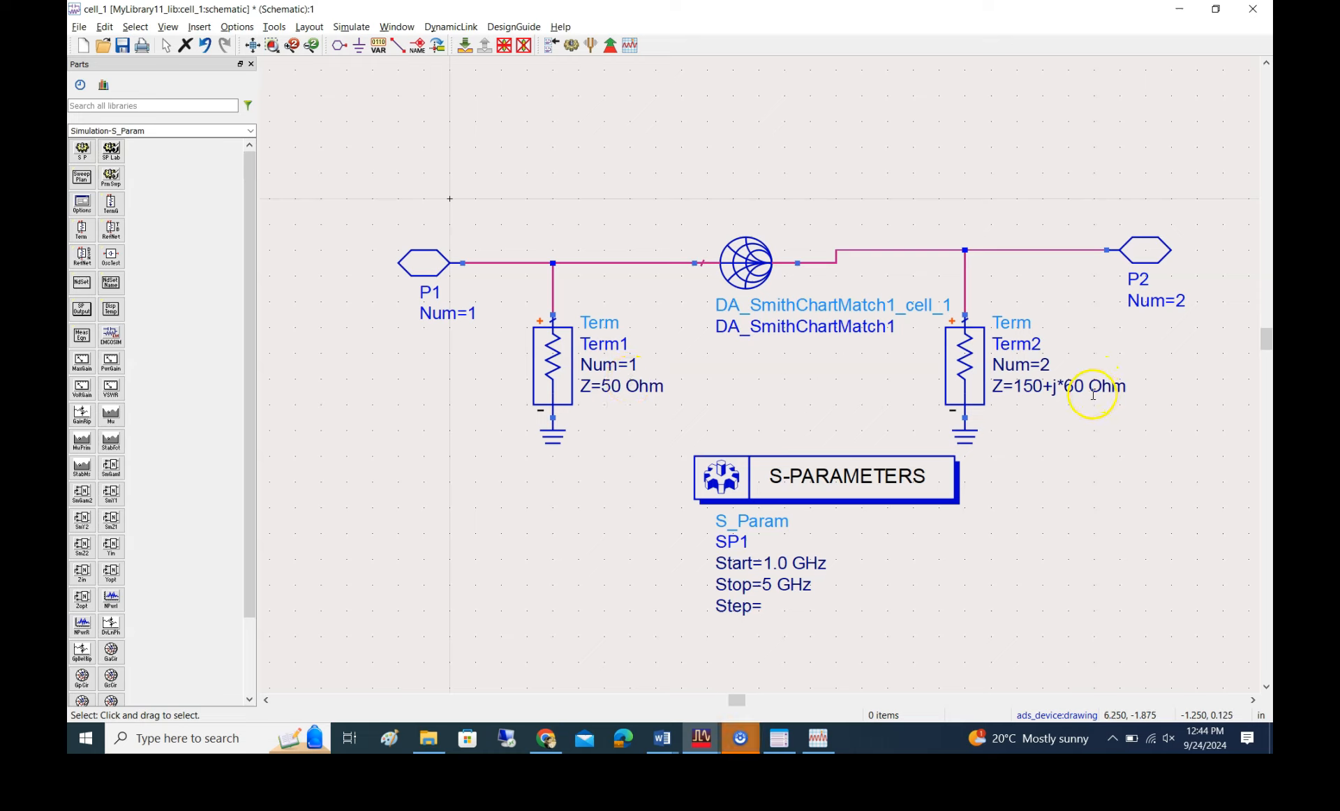
pyautogui.click(714, 749)
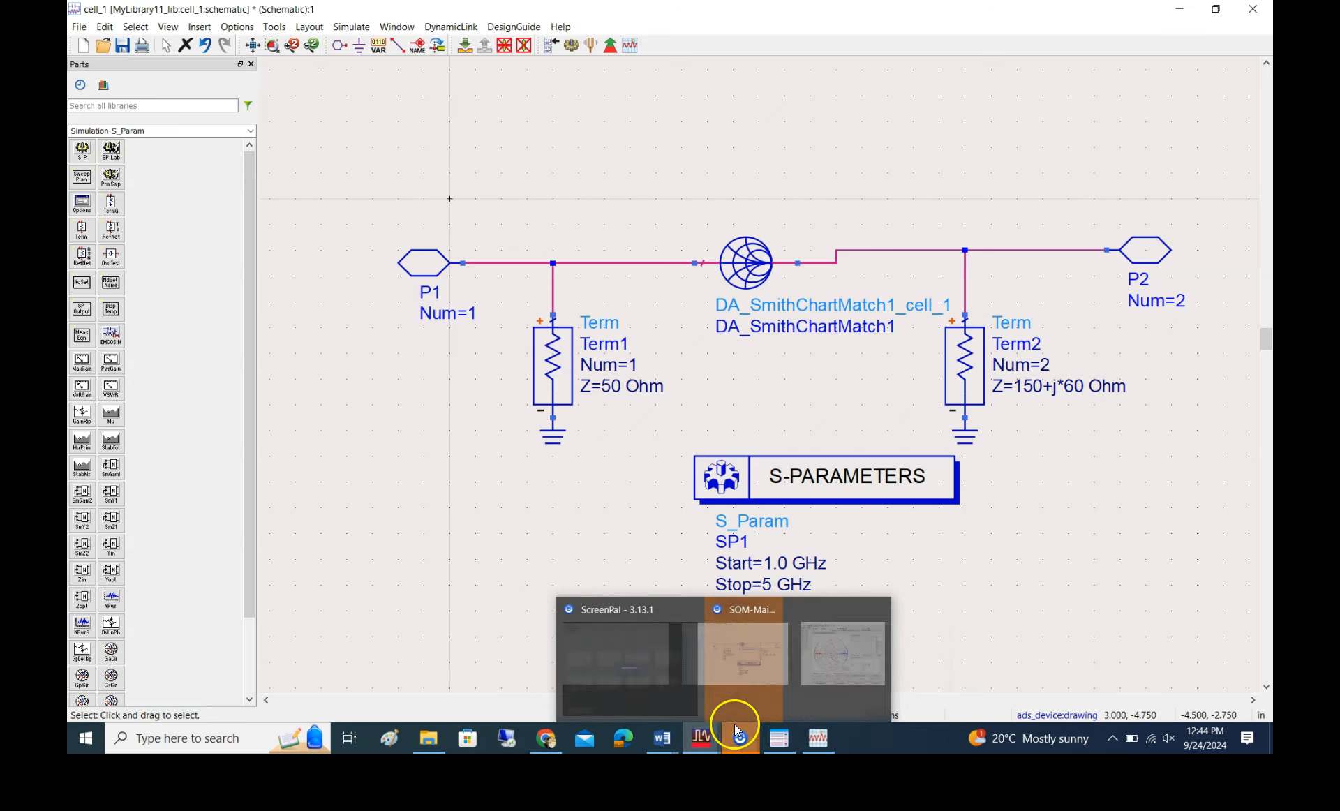
pyautogui.moveTo(664, 747)
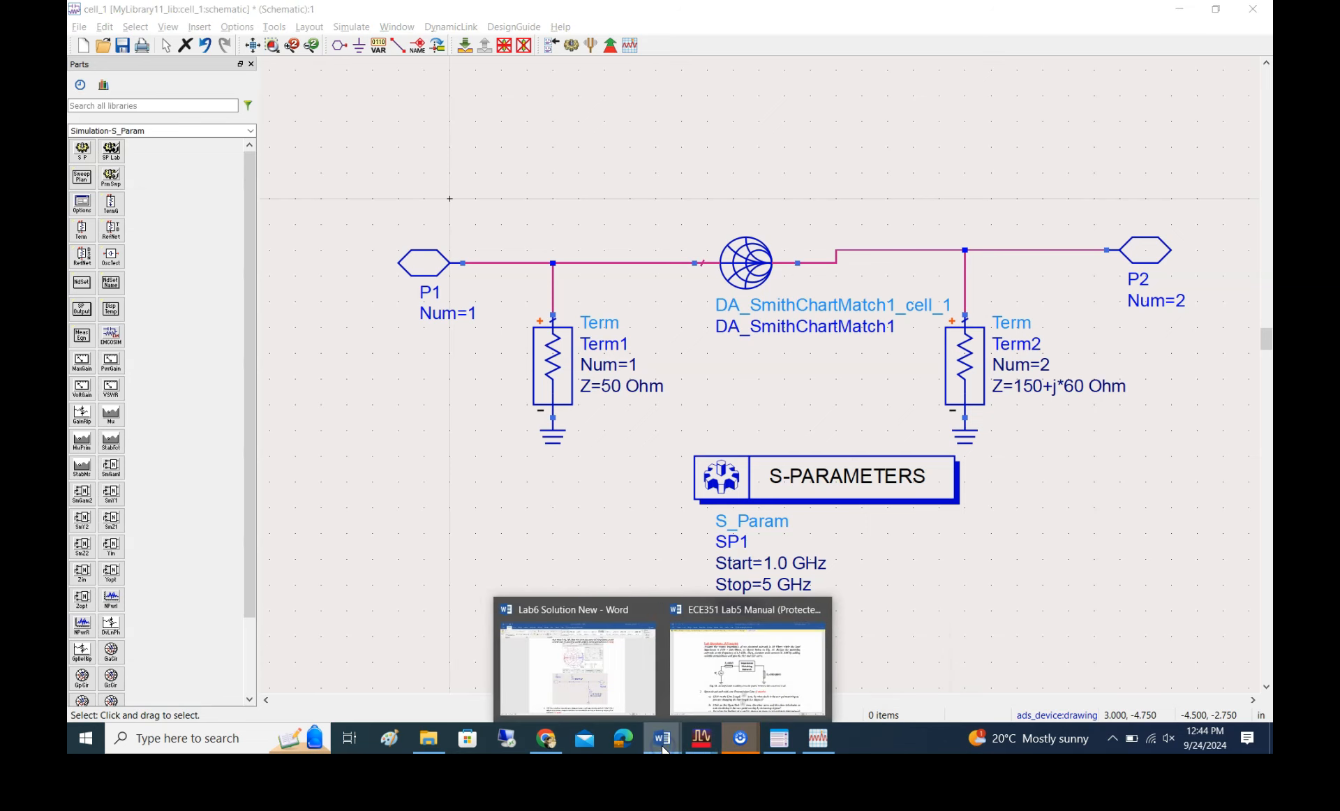
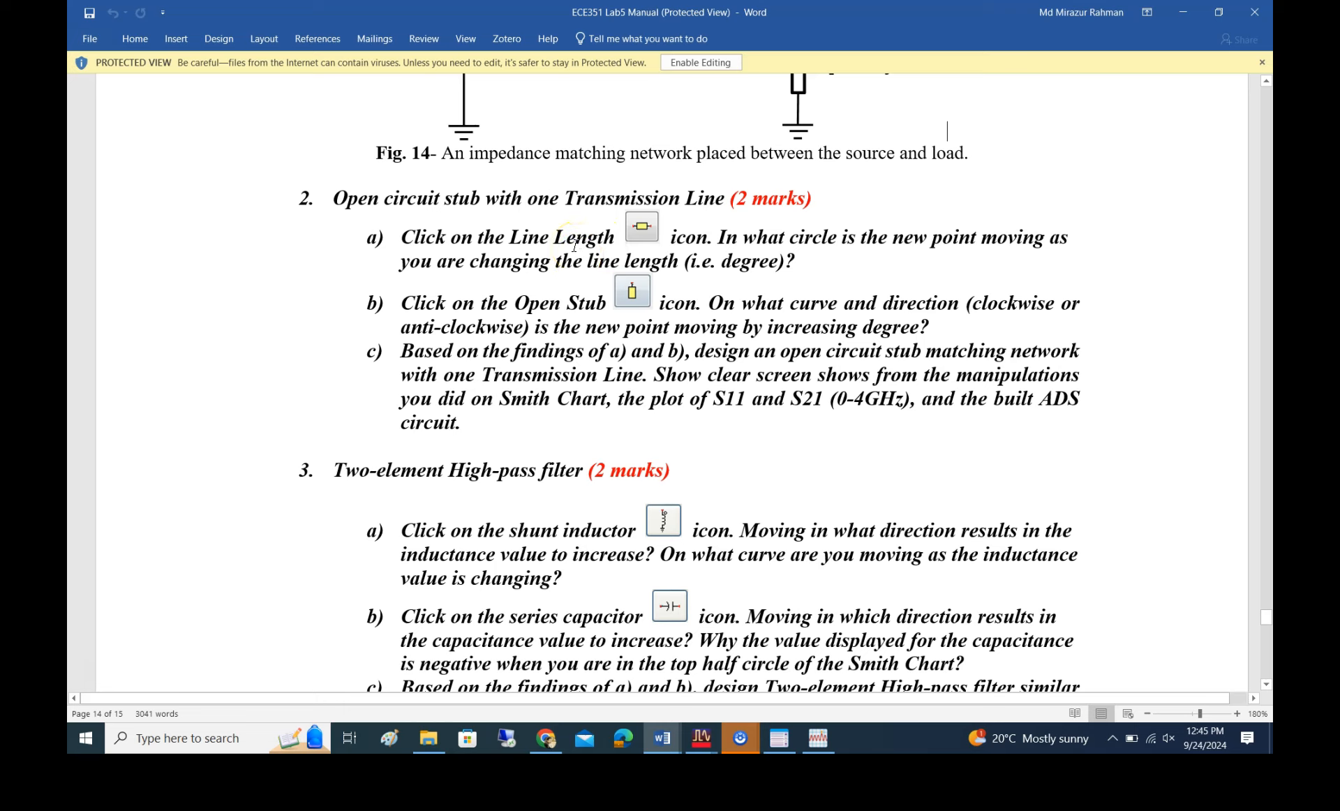
# Switch to the Smith Chart Utility and delete the series inductor and the shunt capacitor from the matching network
pyautogui.scroll(3, 768, 206)
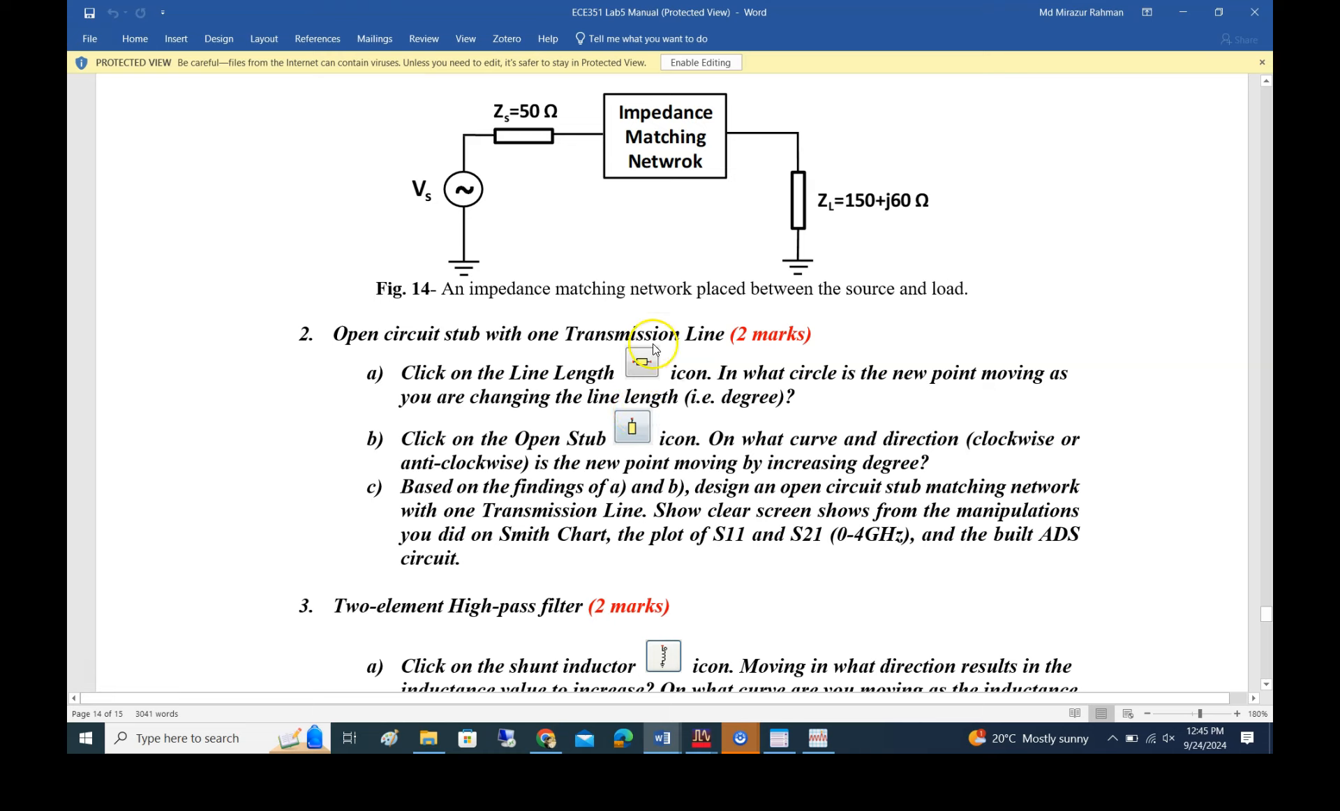
pyautogui.scroll(-3, 698, 531)
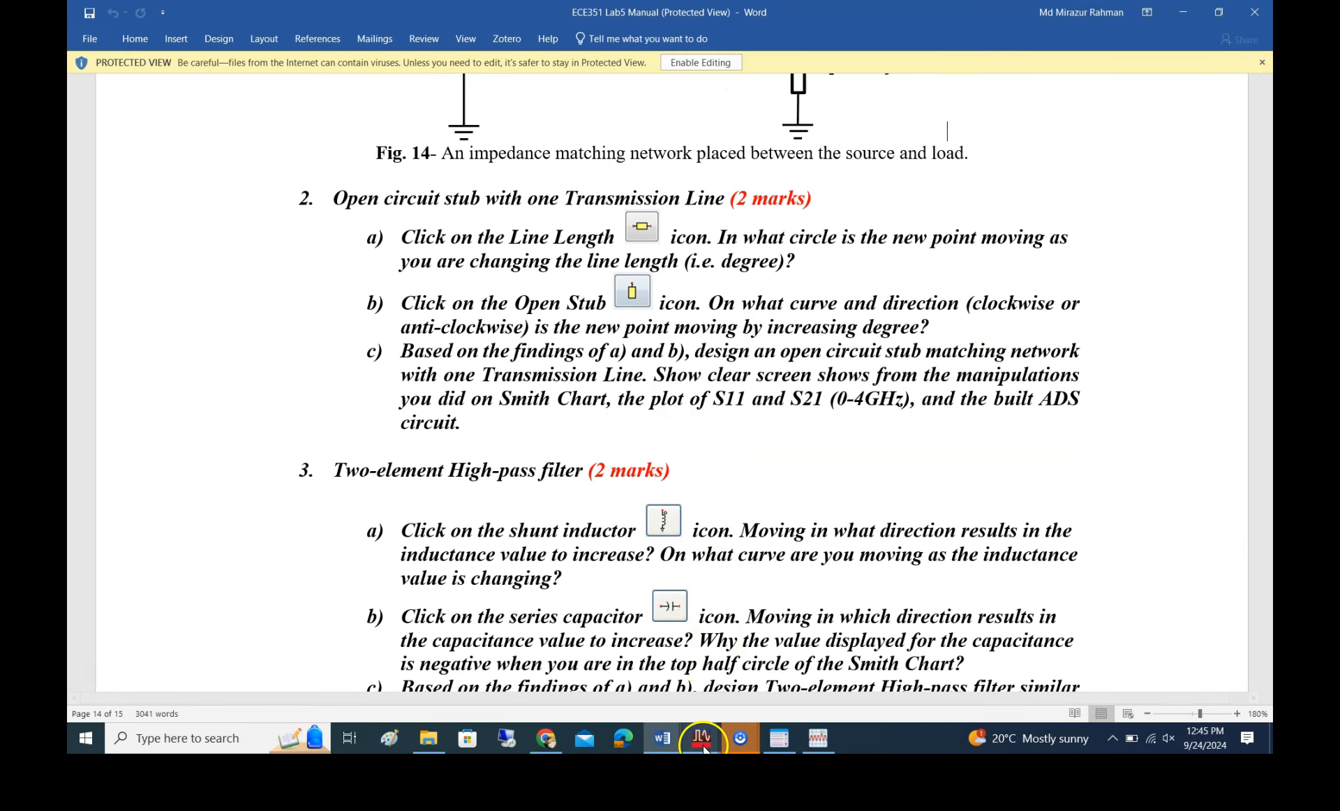
pyautogui.moveTo(701, 738)
pyautogui.click(864, 688)
pyautogui.click(696, 459)
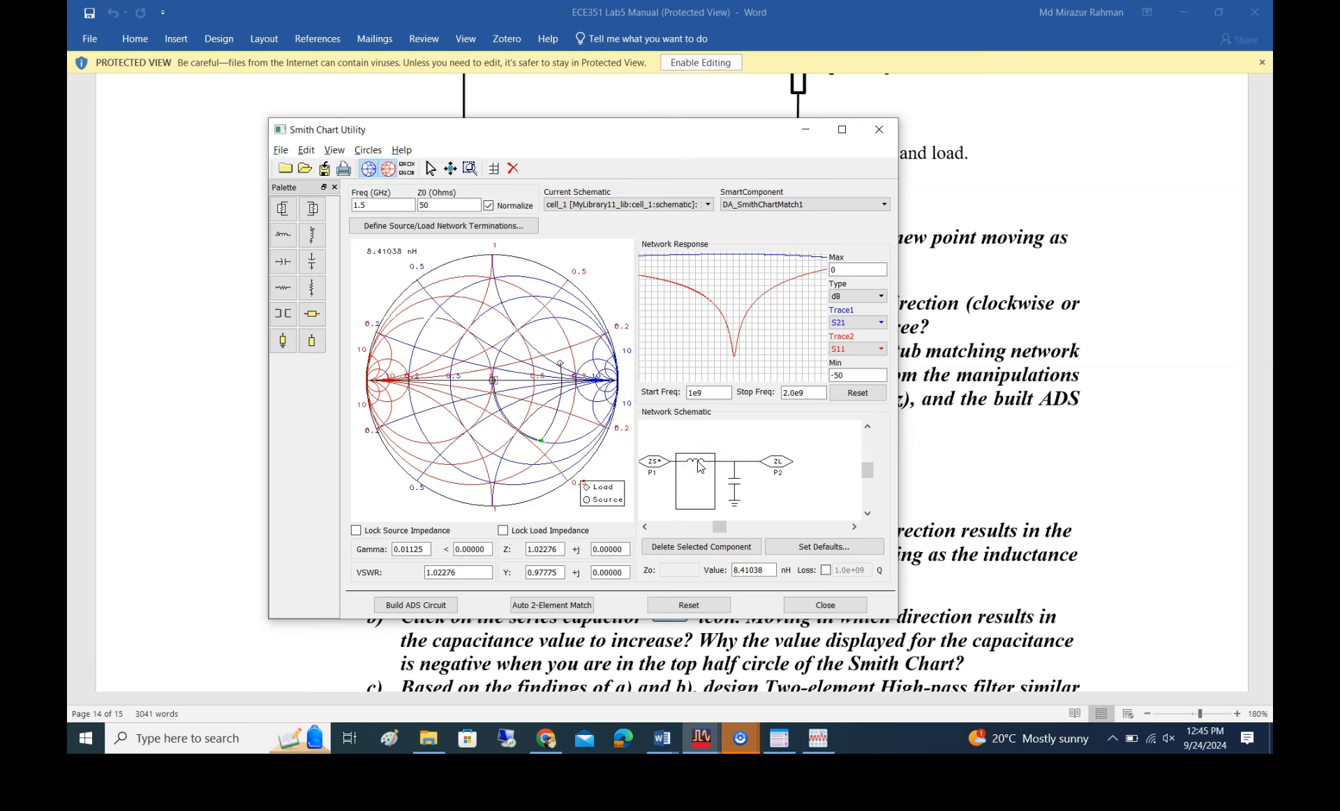
pyautogui.click(701, 546)
pyautogui.click(699, 481)
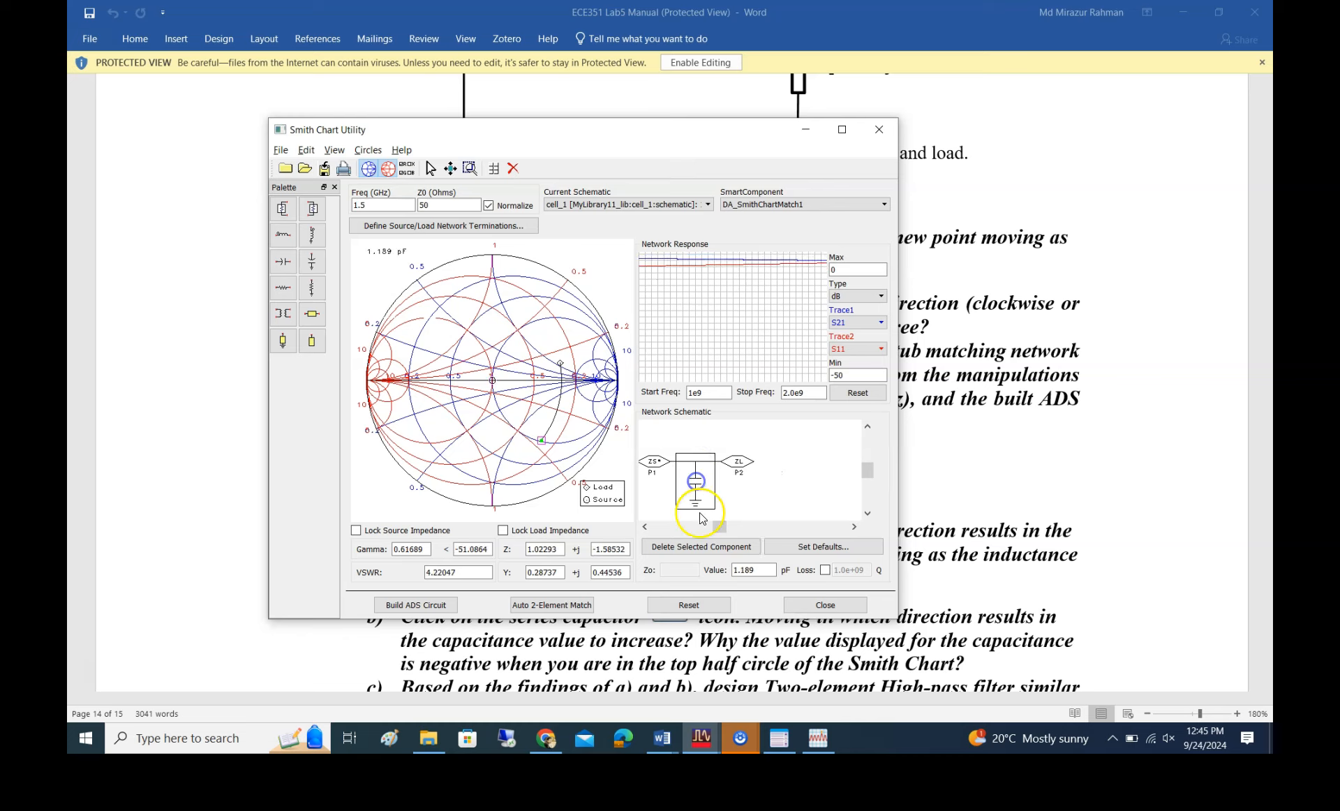
pyautogui.click(693, 548)
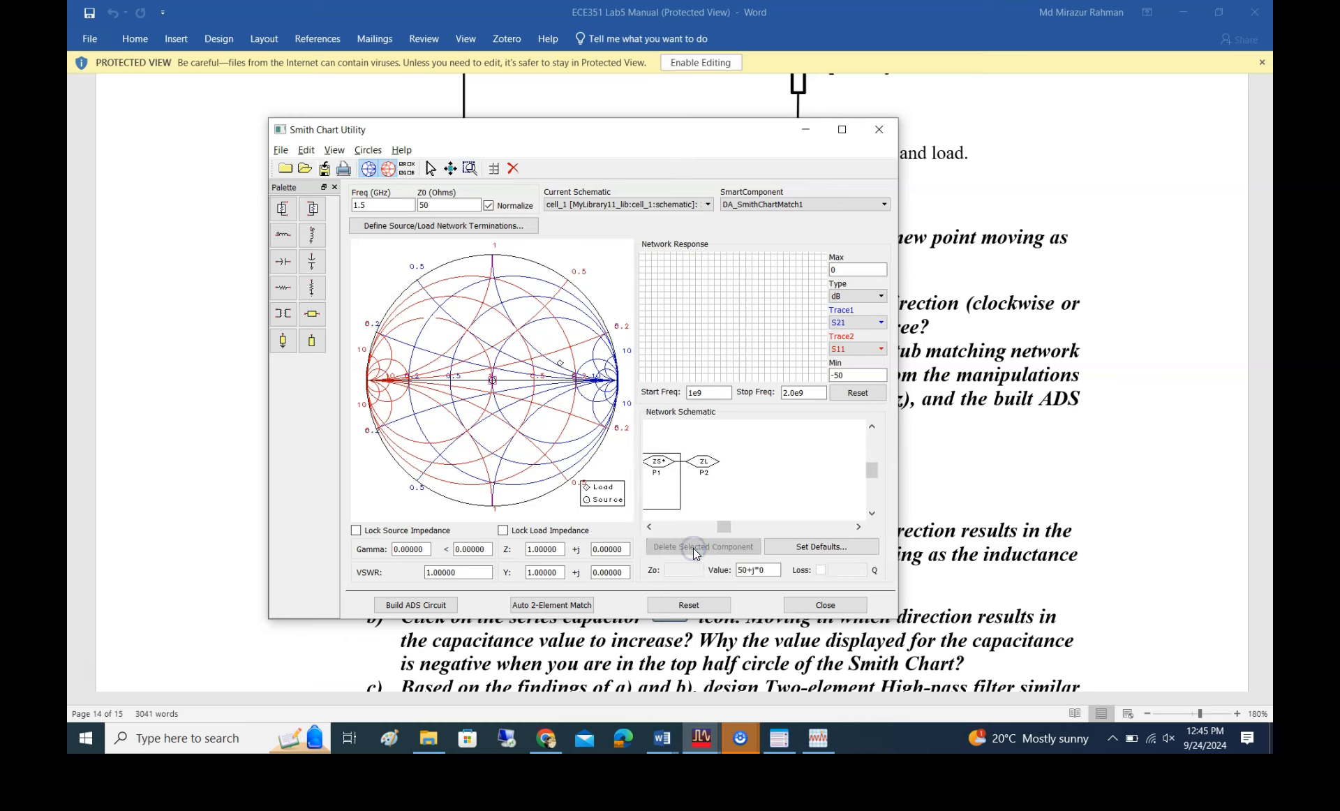
# Lock the source and load impedances and add an open stub of about 29.6 degrees starting from the load point
pyautogui.click(356, 530)
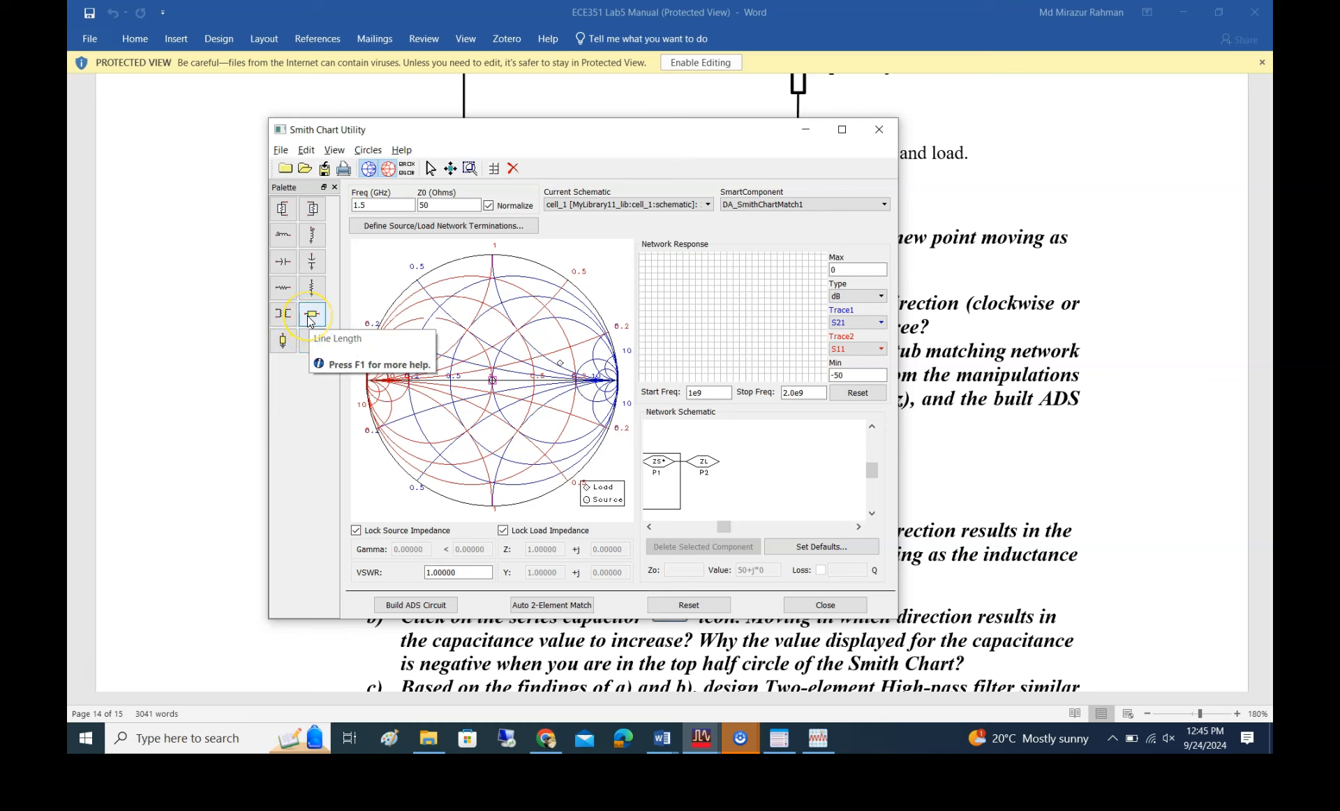
pyautogui.click(311, 349)
pyautogui.click(321, 319)
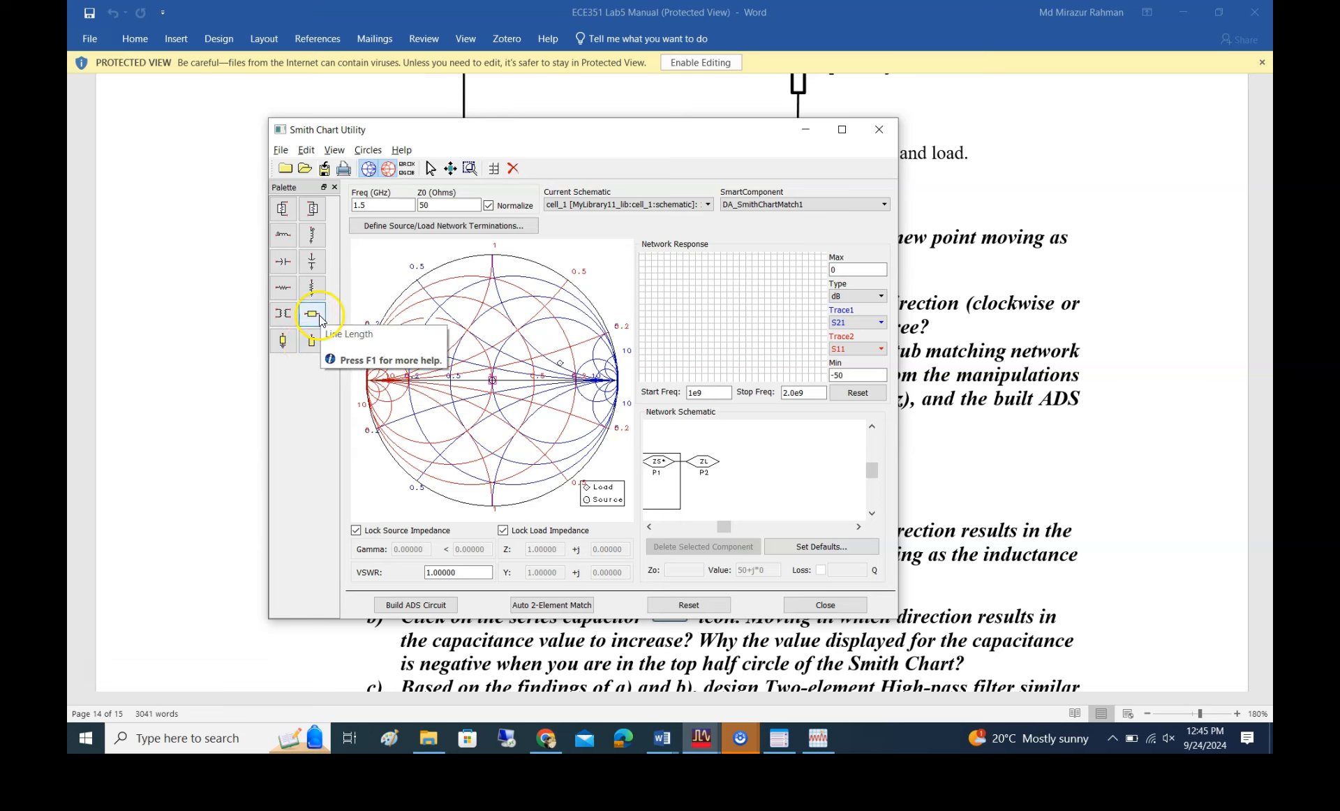
pyautogui.click(312, 341)
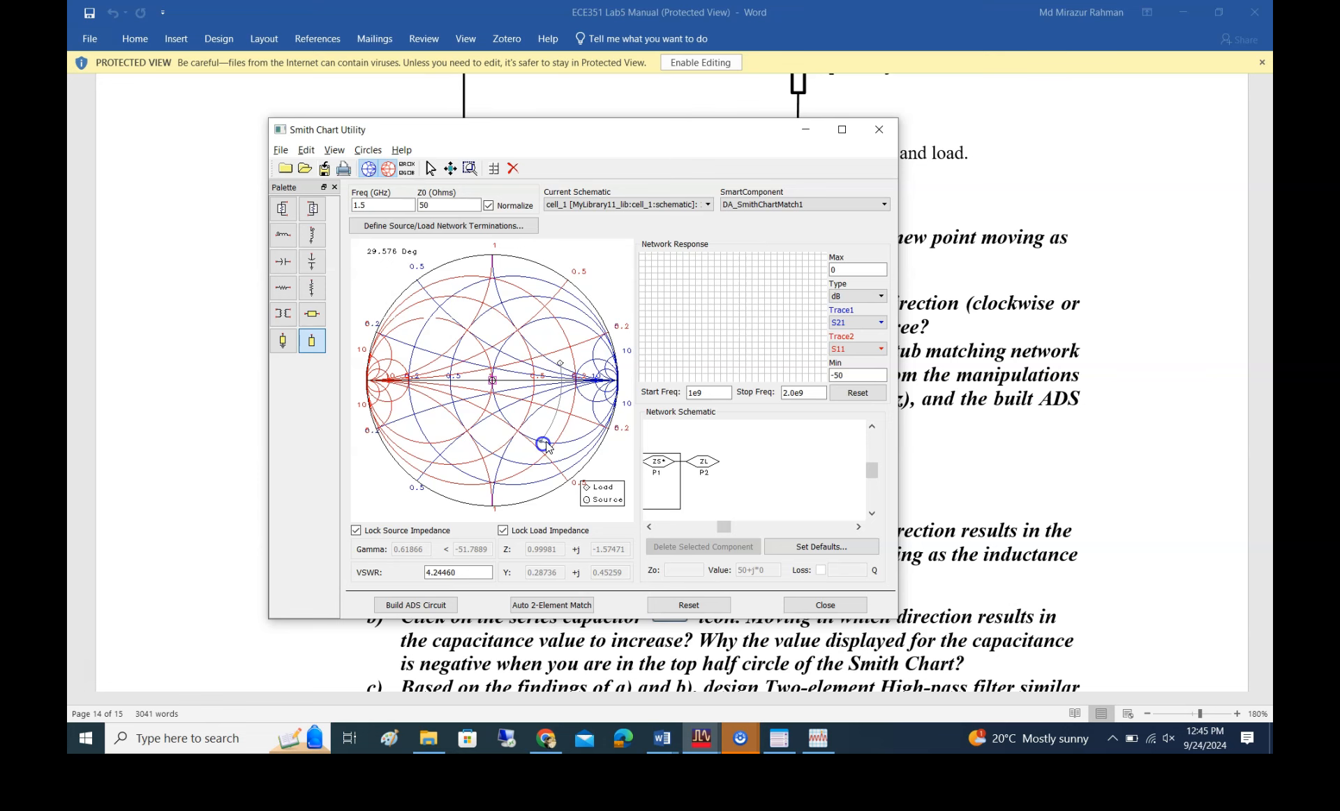
pyautogui.click(544, 444)
# Examine the Line Length, Open Stub and Shorted Stub components against section 2 of the lab manual
pyautogui.click(311, 341)
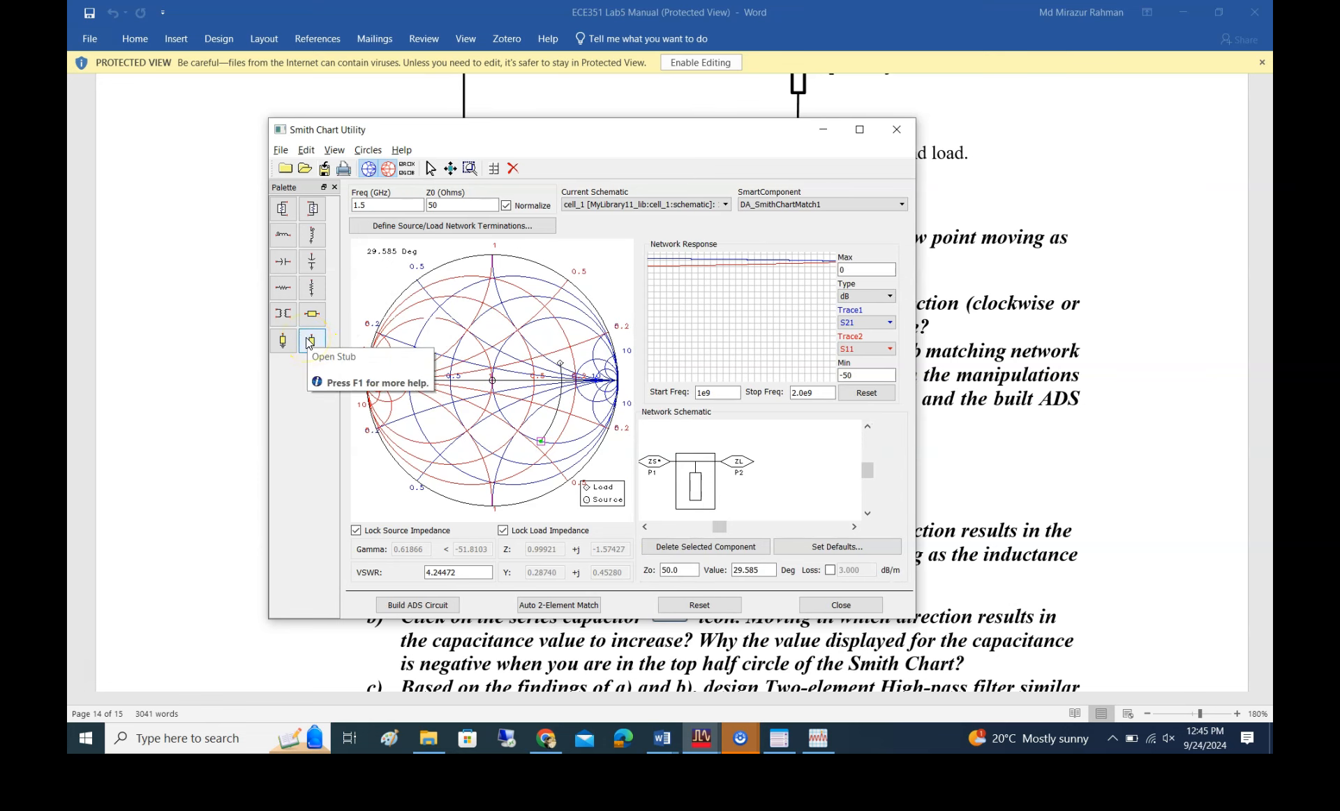
pyautogui.click(314, 314)
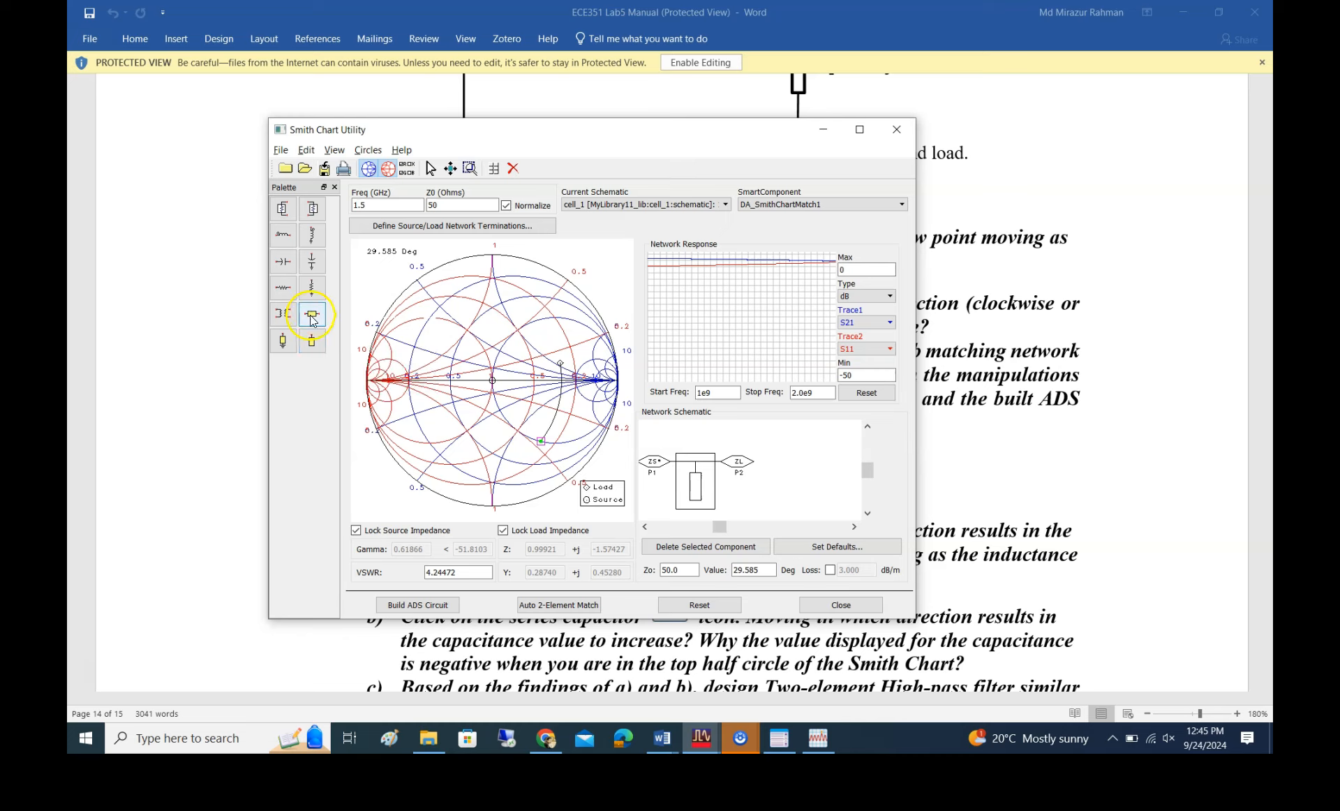
pyautogui.click(284, 342)
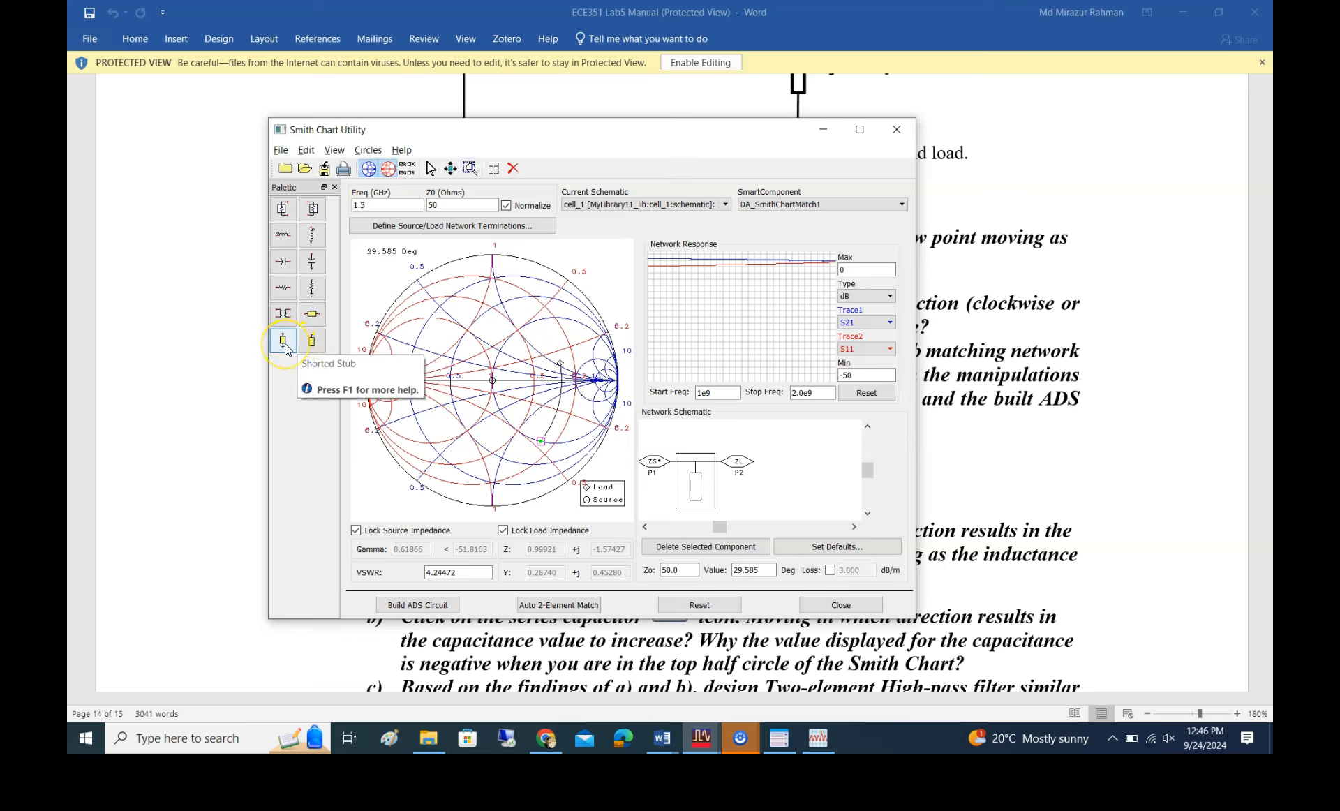
pyautogui.click(316, 314)
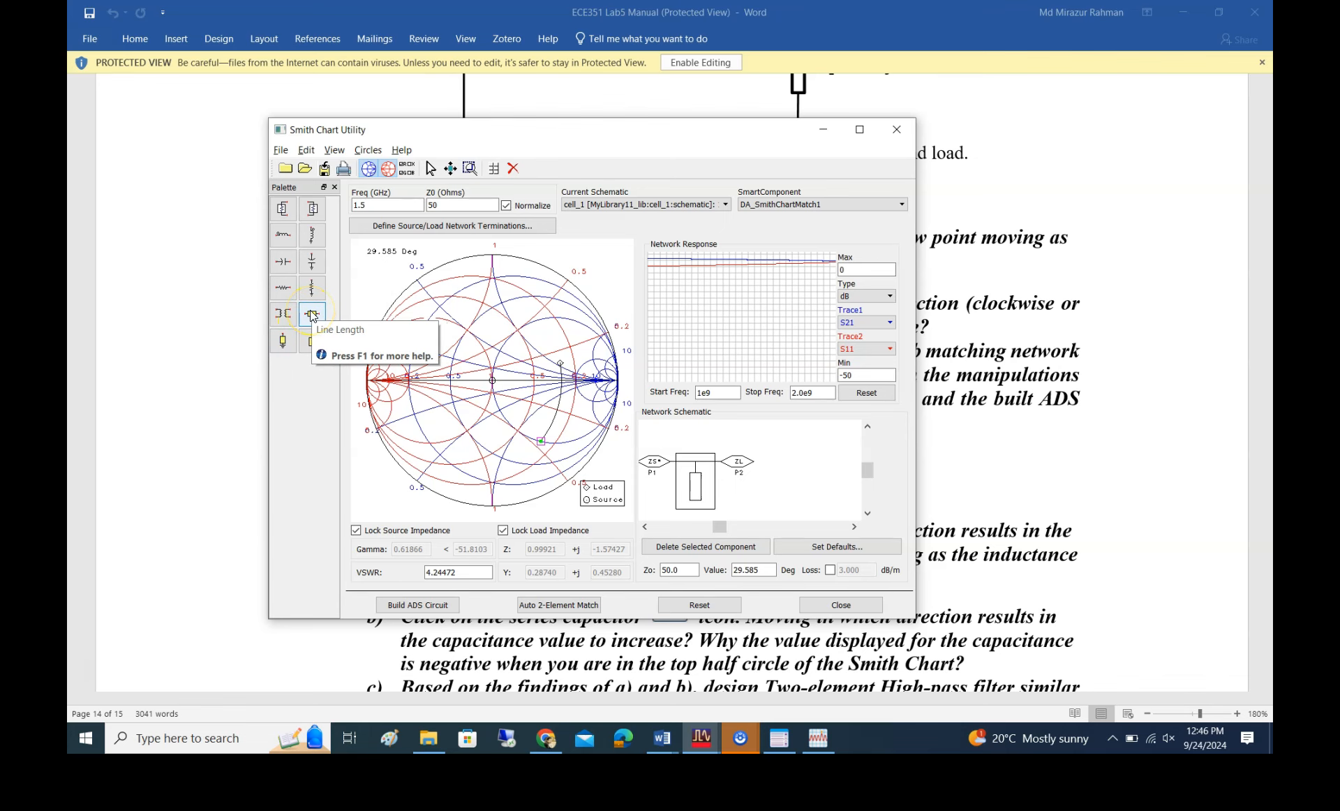
pyautogui.moveTo(758, 135); pyautogui.dragTo(661, 492)
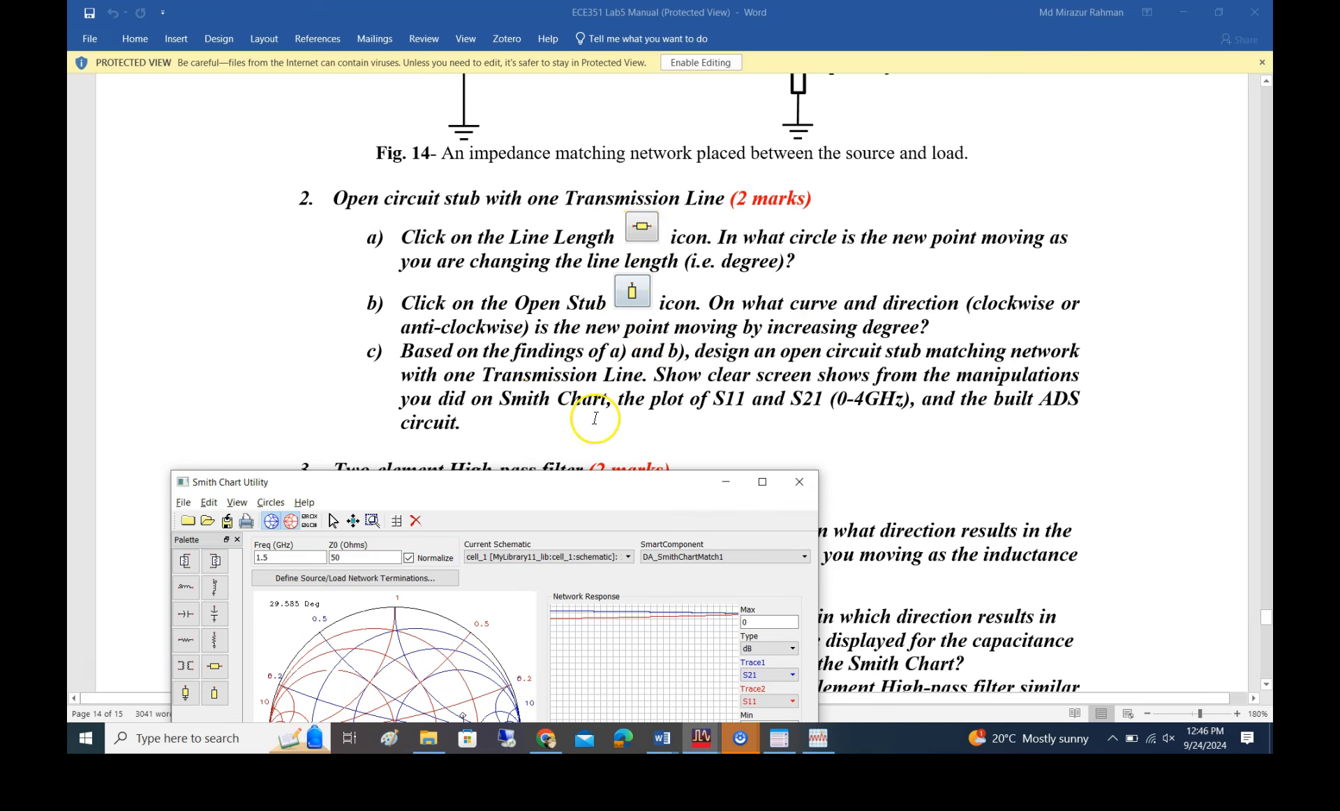
pyautogui.moveTo(598, 483); pyautogui.dragTo(827, 105)
pyautogui.click(444, 294)
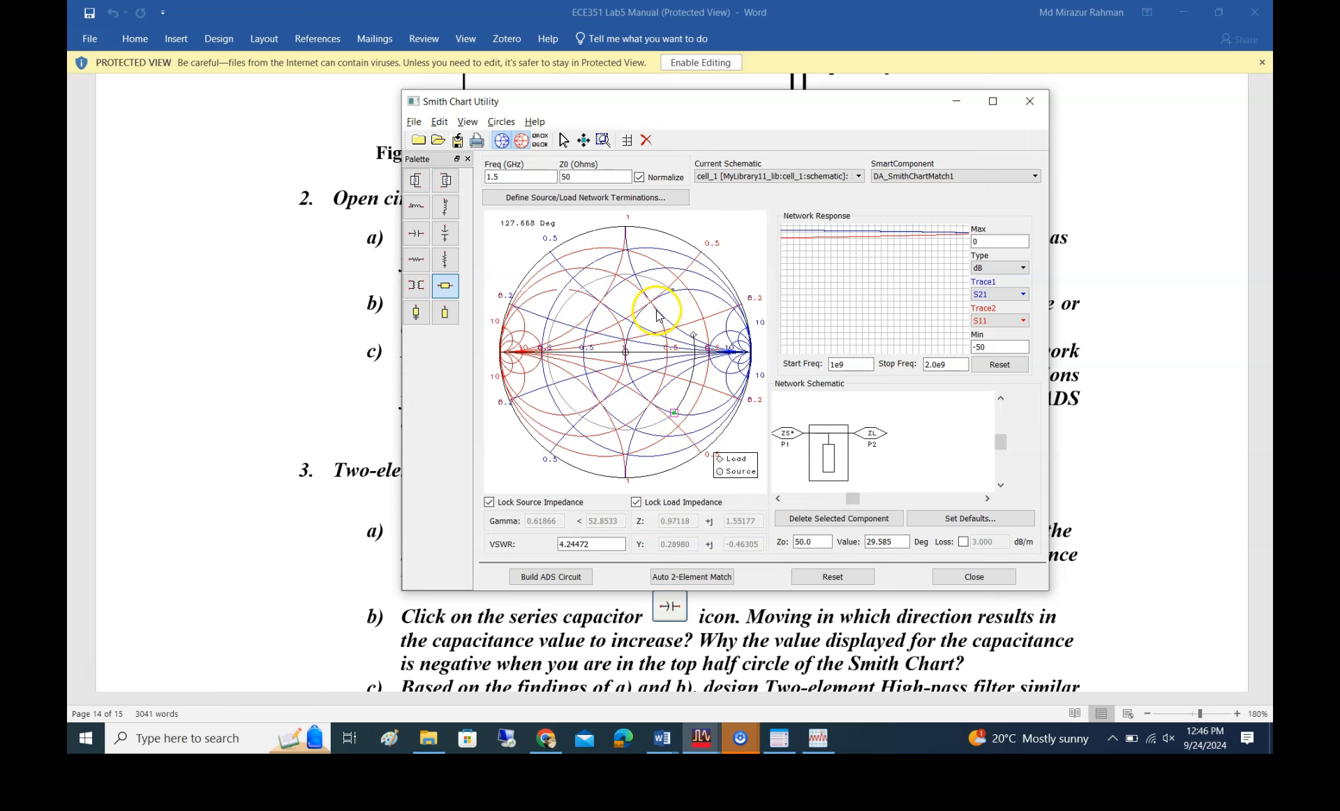
pyautogui.click(416, 314)
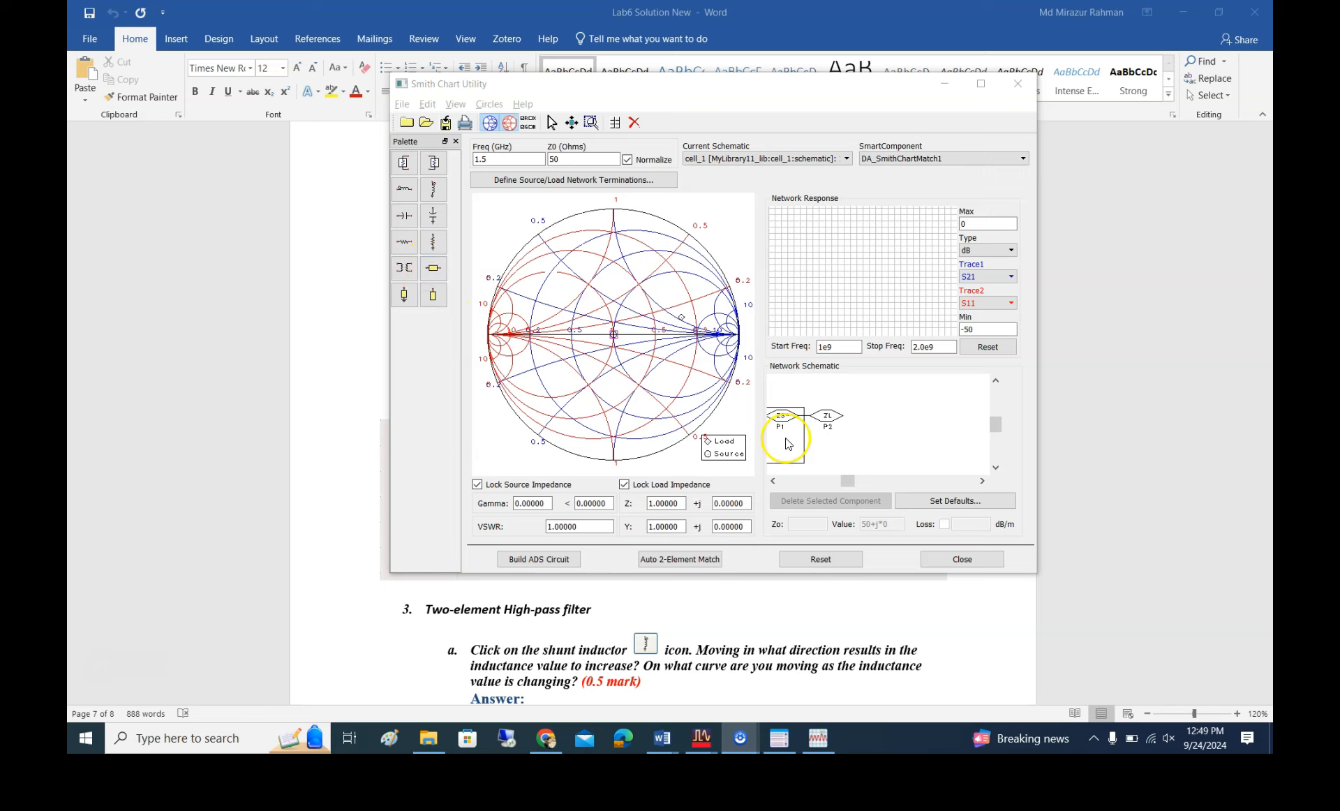
# Add a series transmission line of about 34.8 degrees starting from the load point on the Smith chart
pyautogui.click(434, 270)
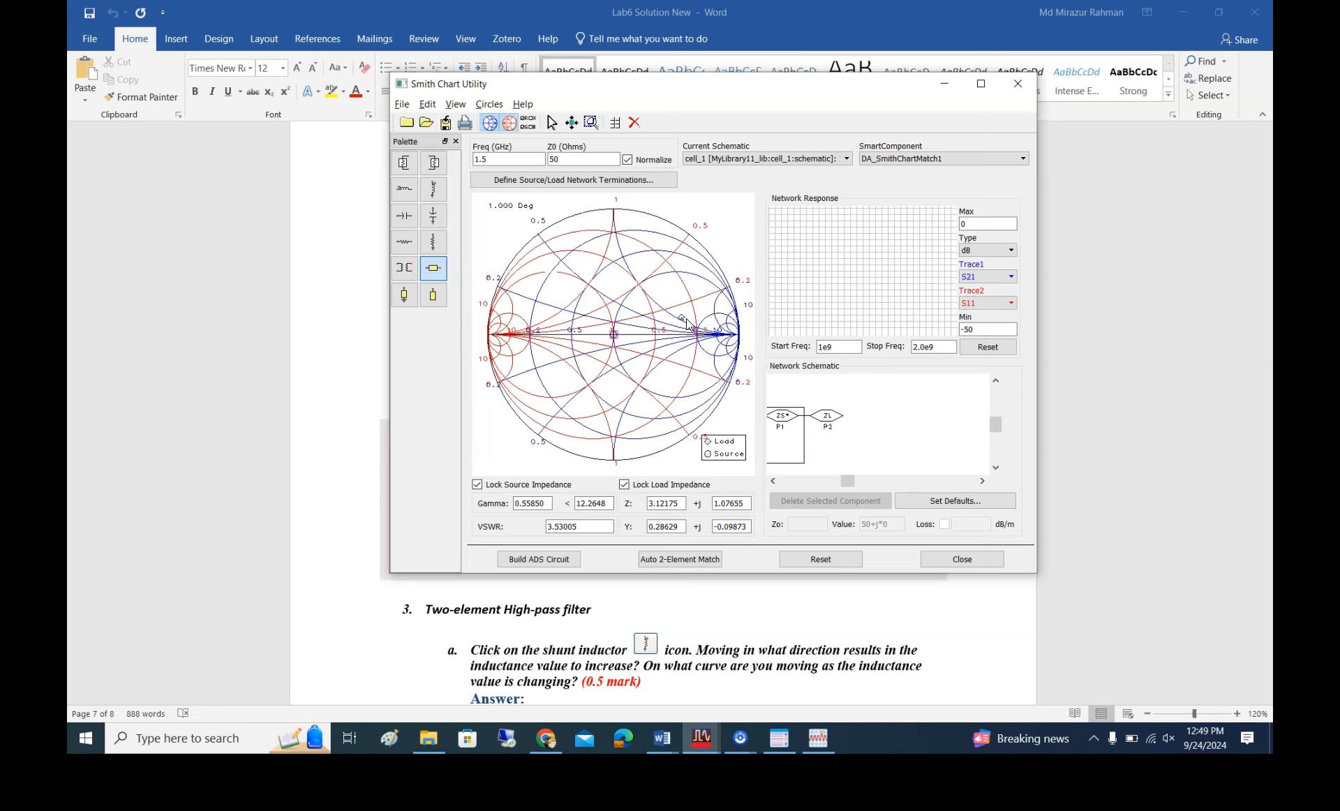
pyautogui.moveTo(688, 325); pyautogui.dragTo(683, 355)
pyautogui.moveTo(499, 214)
pyautogui.mouseDown()
pyautogui.moveTo(687, 297)
pyautogui.moveTo(654, 363)
pyautogui.moveTo(674, 398)
pyautogui.moveTo(592, 402)
pyautogui.moveTo(656, 403)
pyautogui.mouseUp()
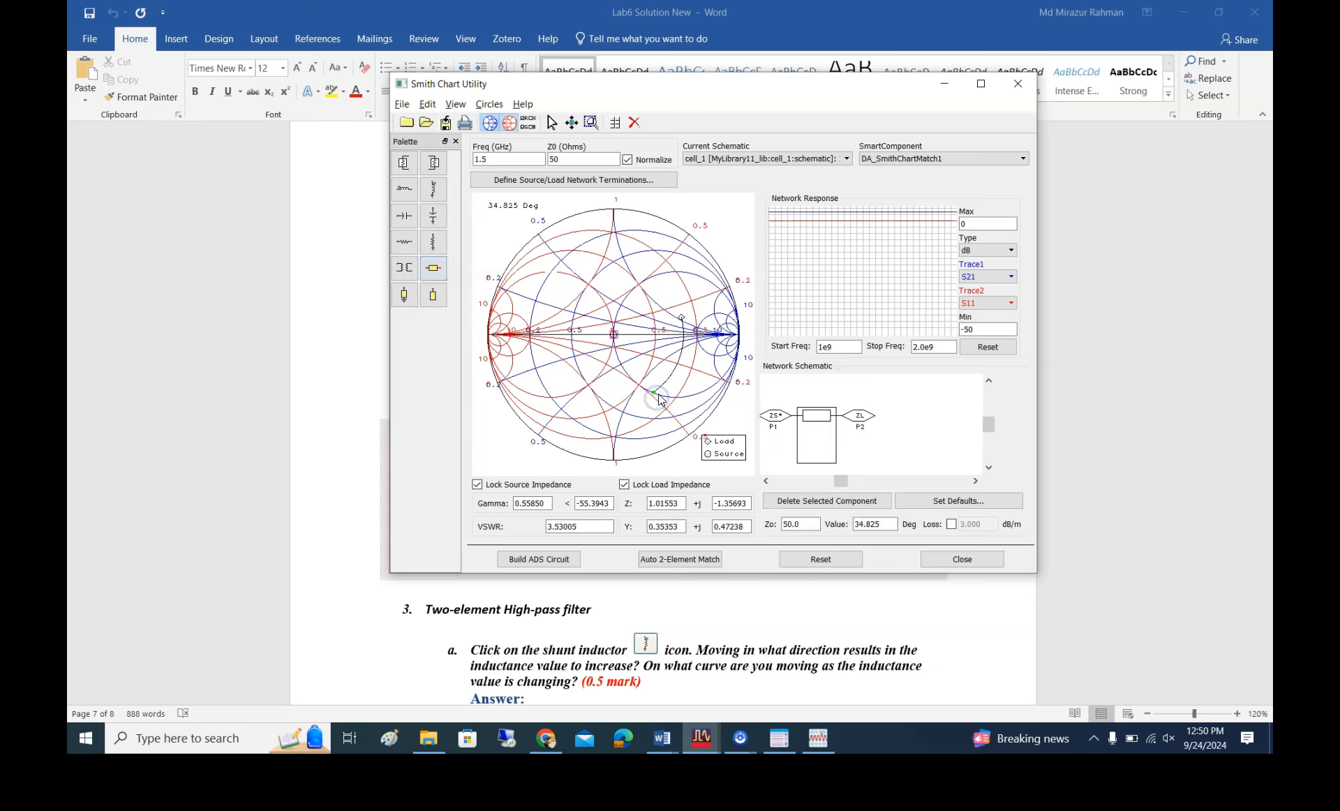
pyautogui.click(433, 296)
pyautogui.moveTo(630, 392); pyautogui.dragTo(433, 298)
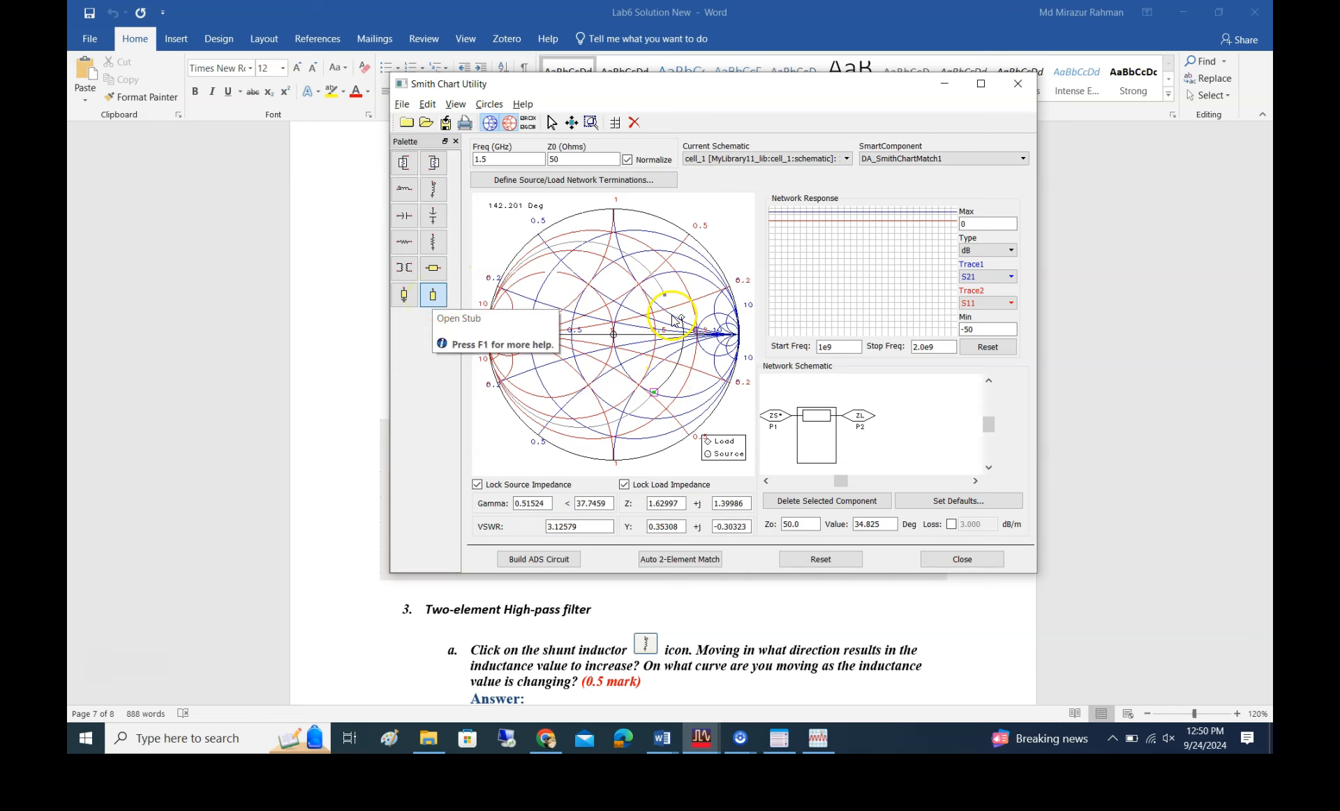
pyautogui.moveTo(583, 413); pyautogui.dragTo(675, 371)
pyautogui.press('Escape')
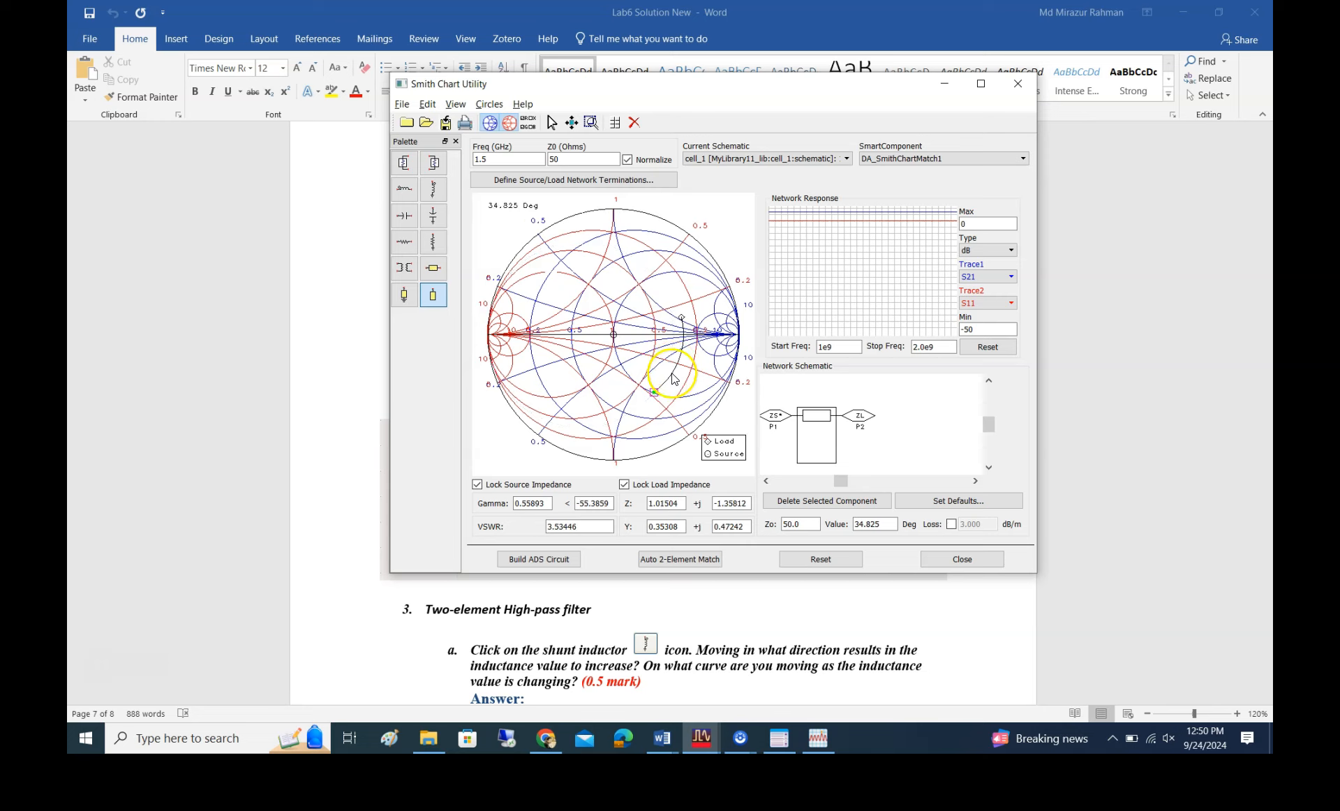
pyautogui.click(439, 285)
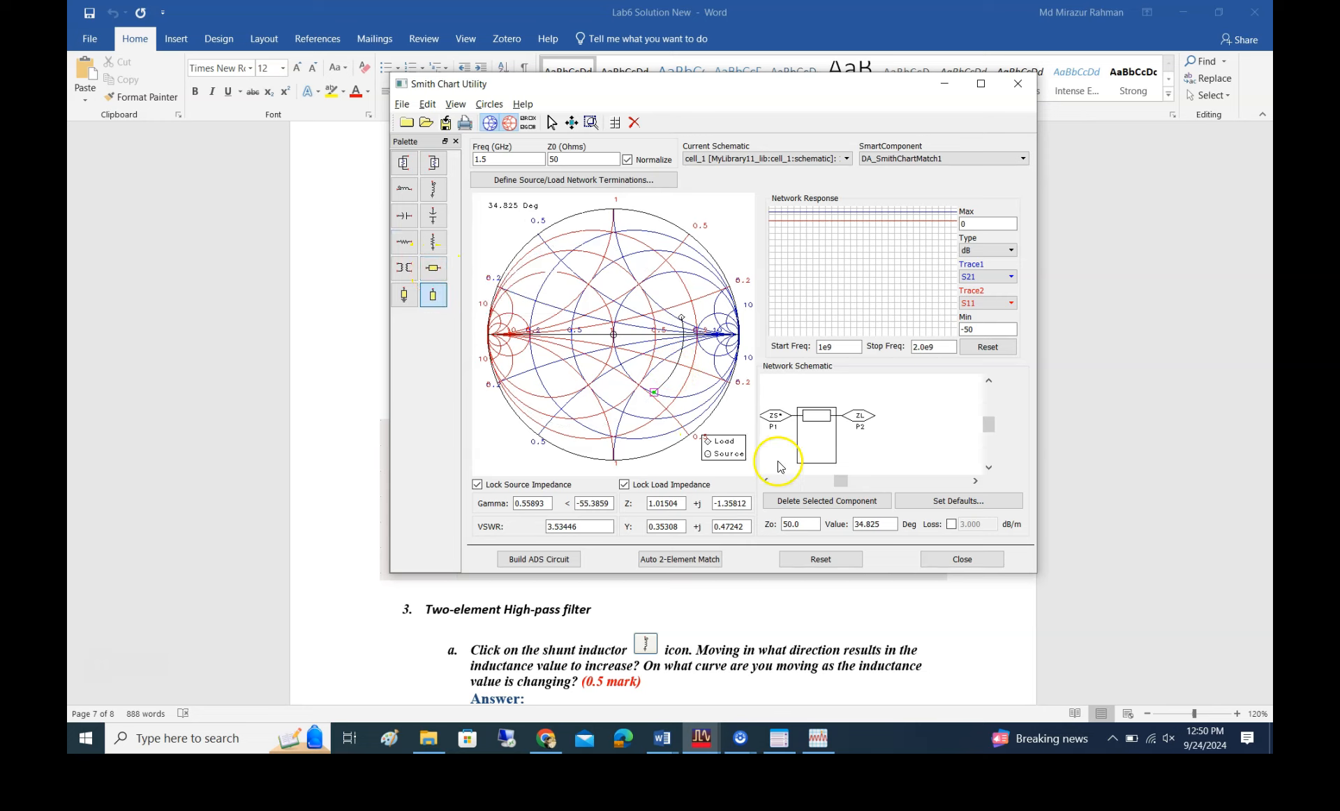
# Lengthen the series transmission line to about 69.2 degrees, ending on the unit-conductance circle in the lower half of the Smith chart
pyautogui.moveTo(653, 392); pyautogui.dragTo(573, 403)
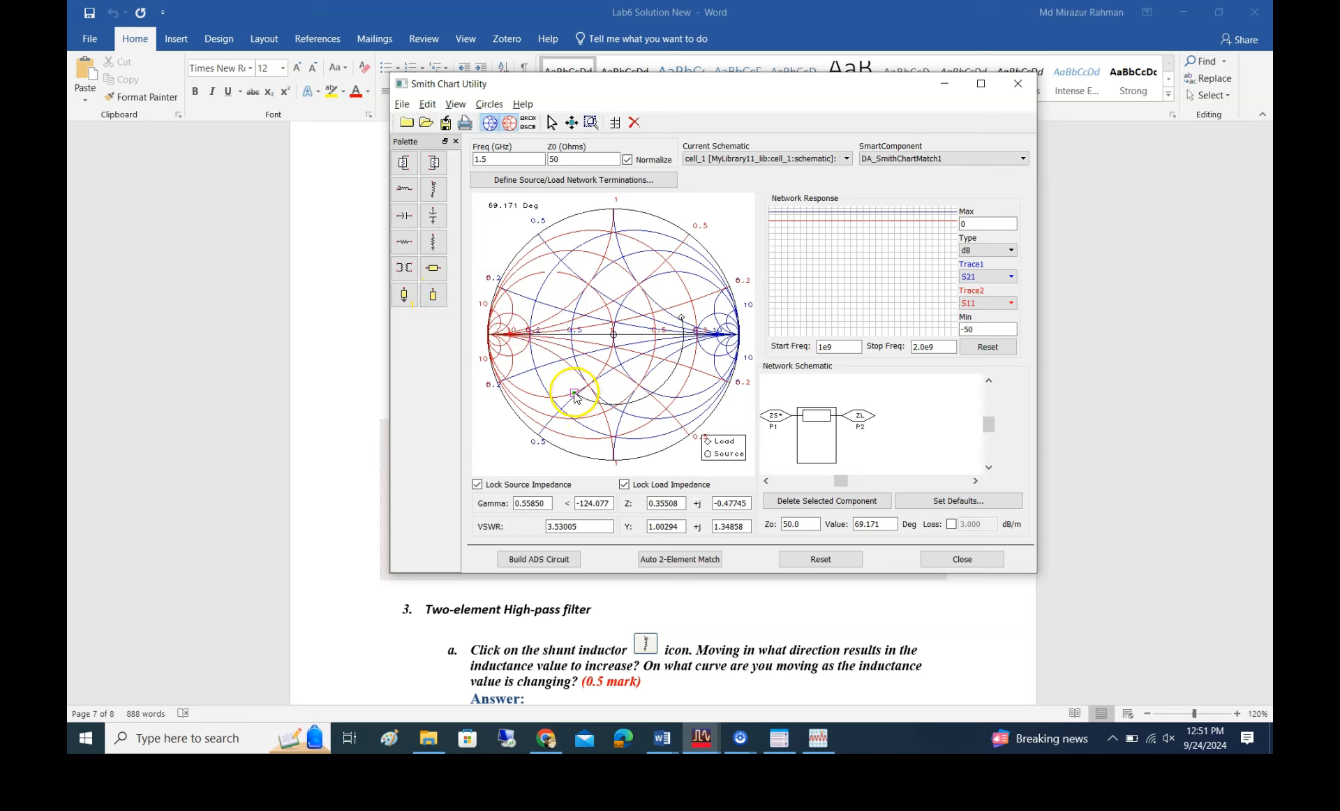
pyautogui.click(433, 295)
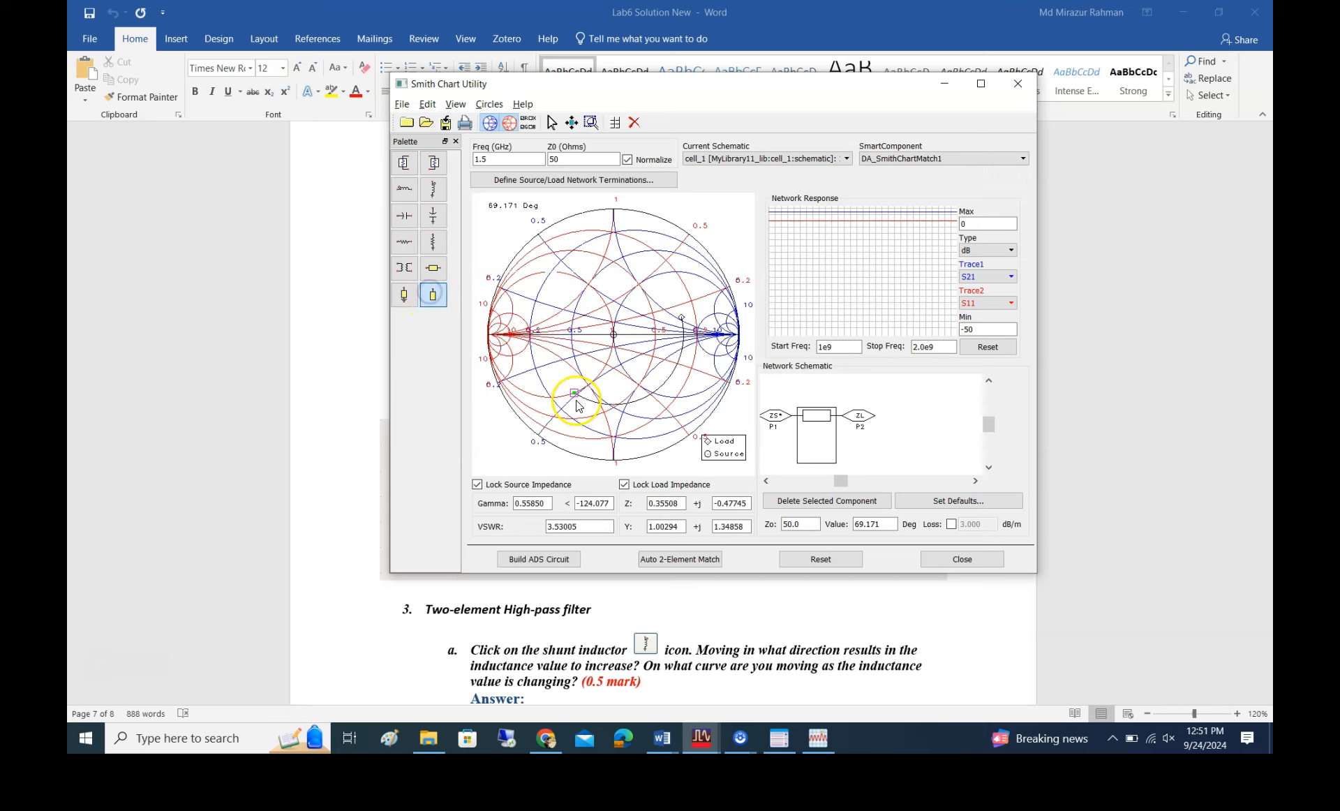
pyautogui.click(435, 273)
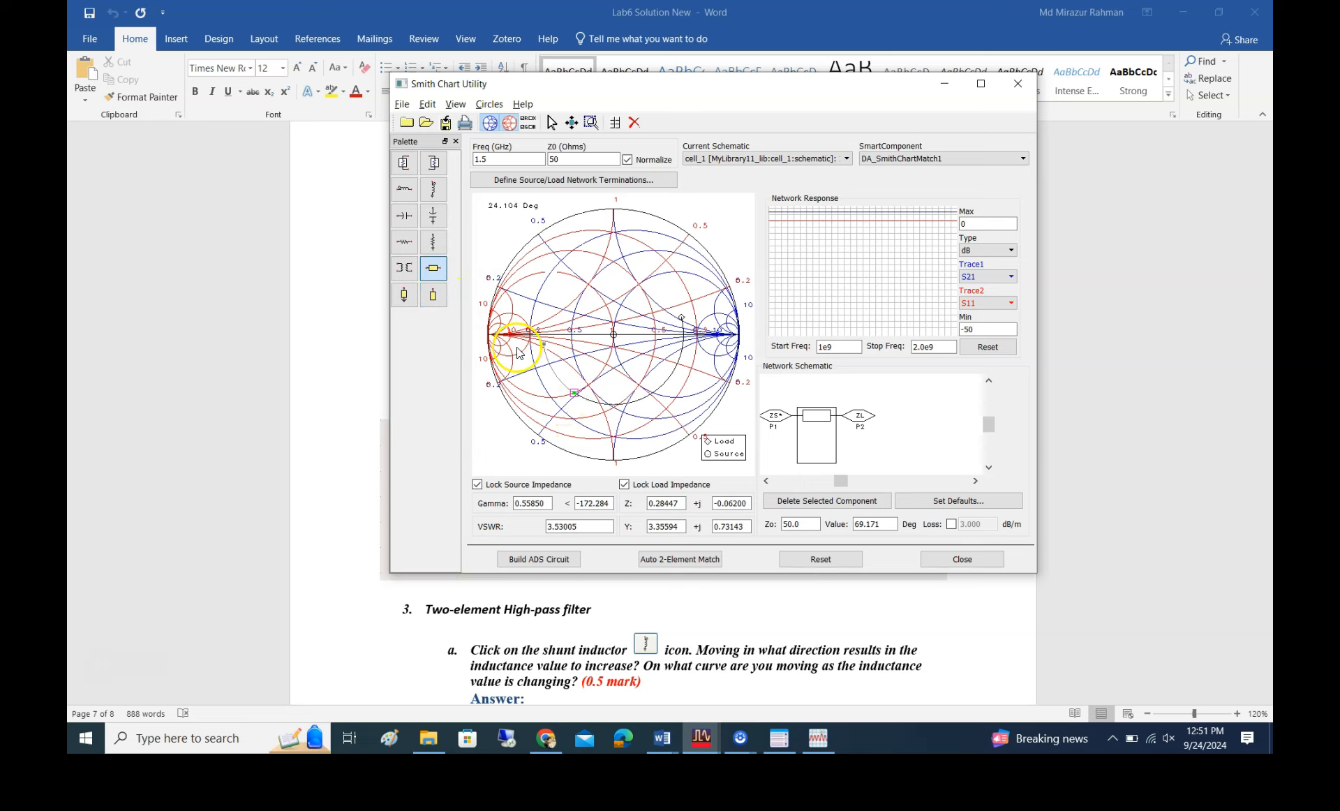
# Add an open stub after the series line and adjust it to about 126.6 degrees, ending at the source point in the chart's centre
pyautogui.click(438, 296)
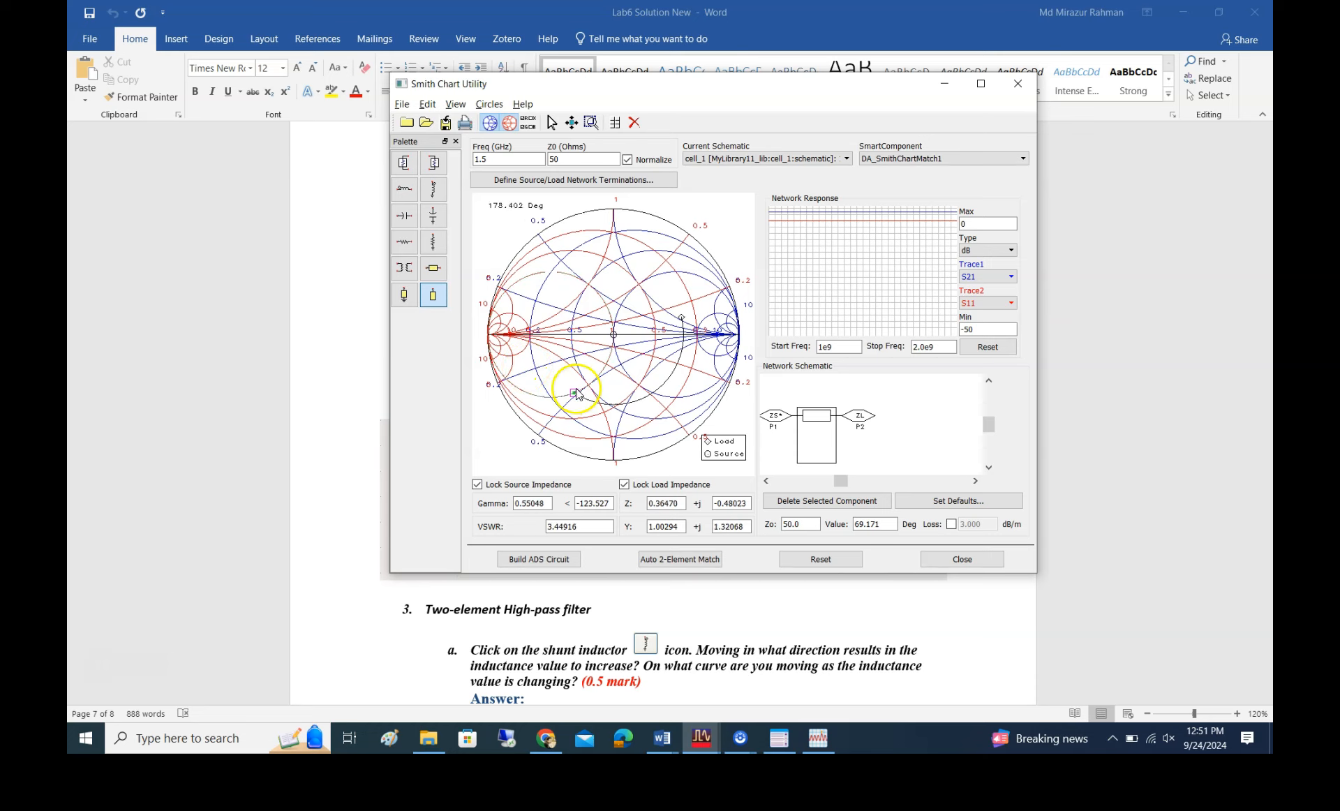
pyautogui.click(505, 323)
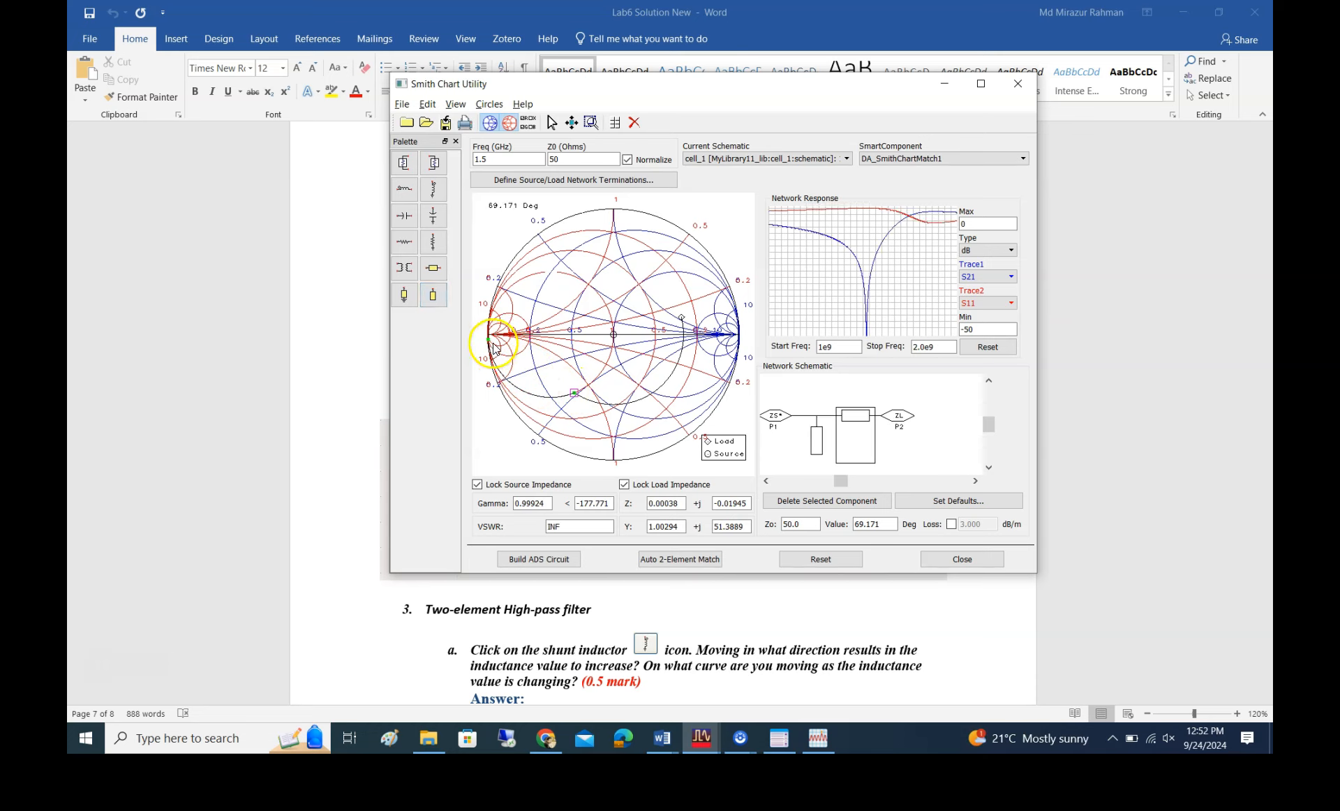
pyautogui.click(491, 342)
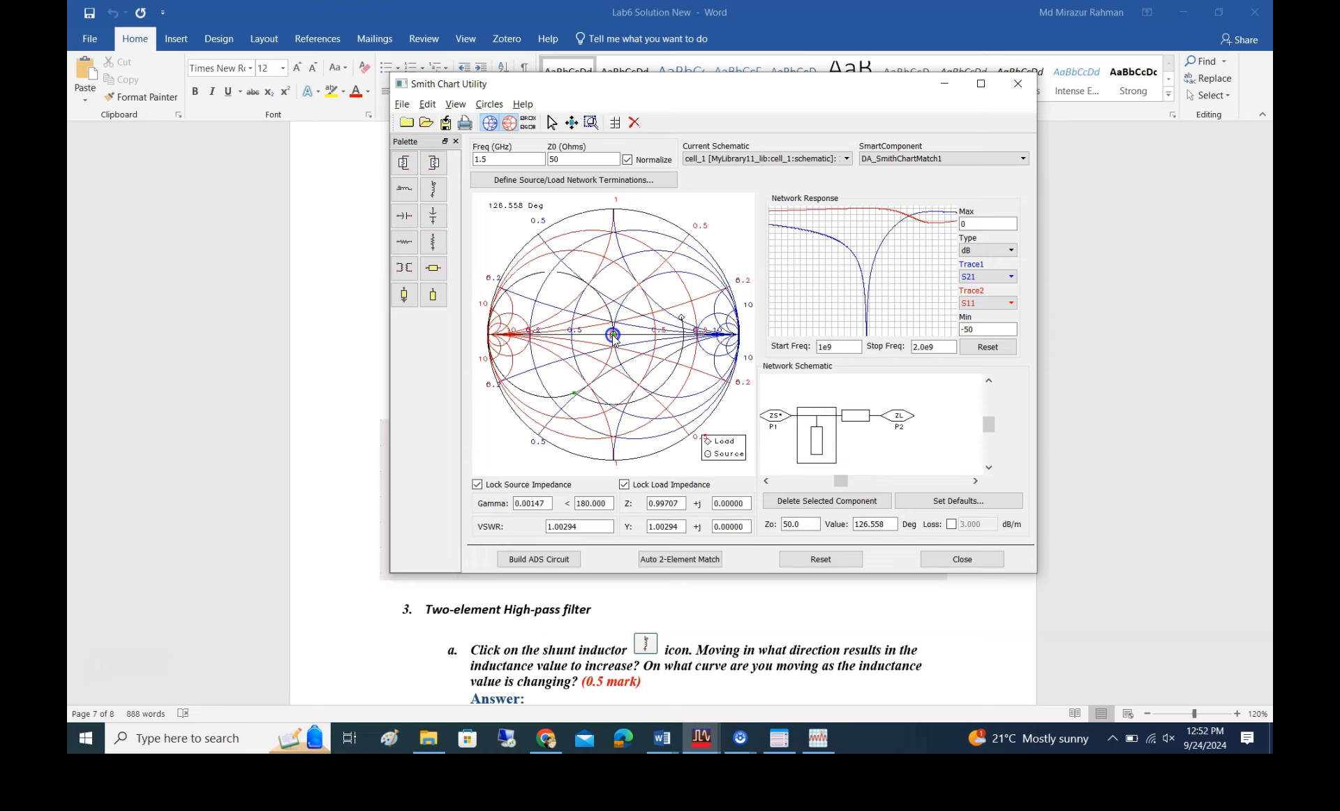
pyautogui.click(612, 334)
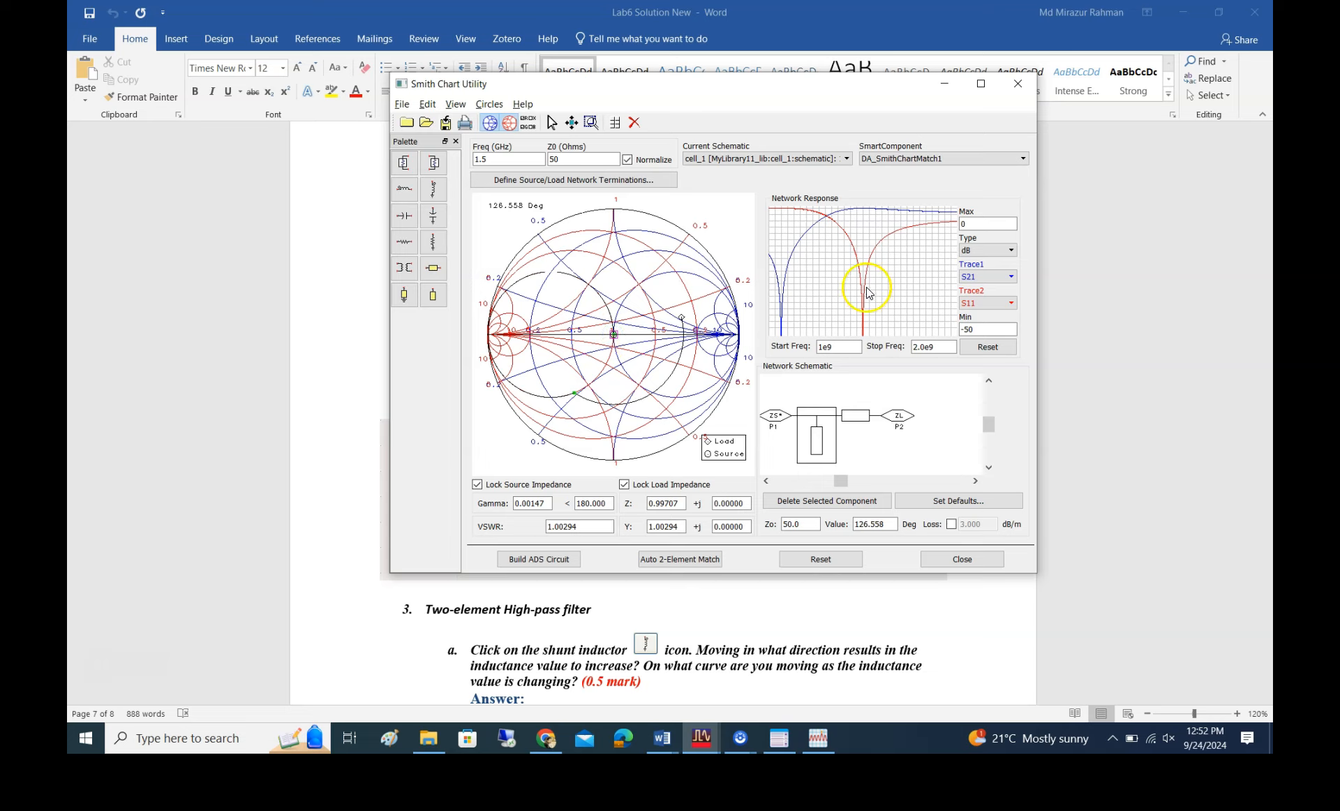